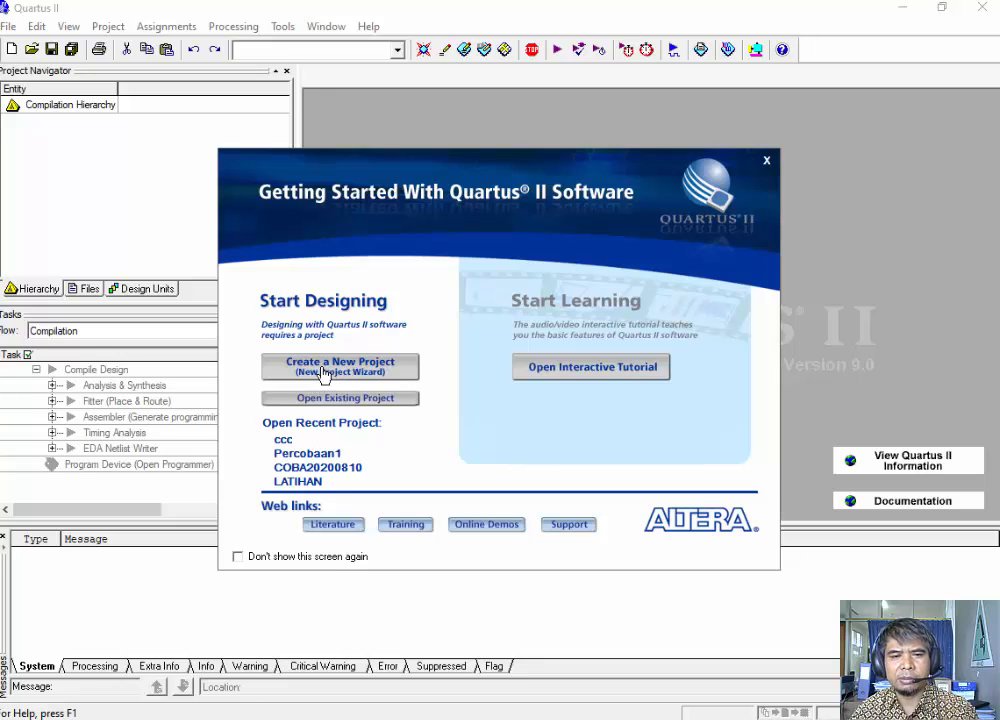
- Start a new project and browse to the Documents folder for its working directory
{"action": "left_click", "coordinate": [320, 366]}
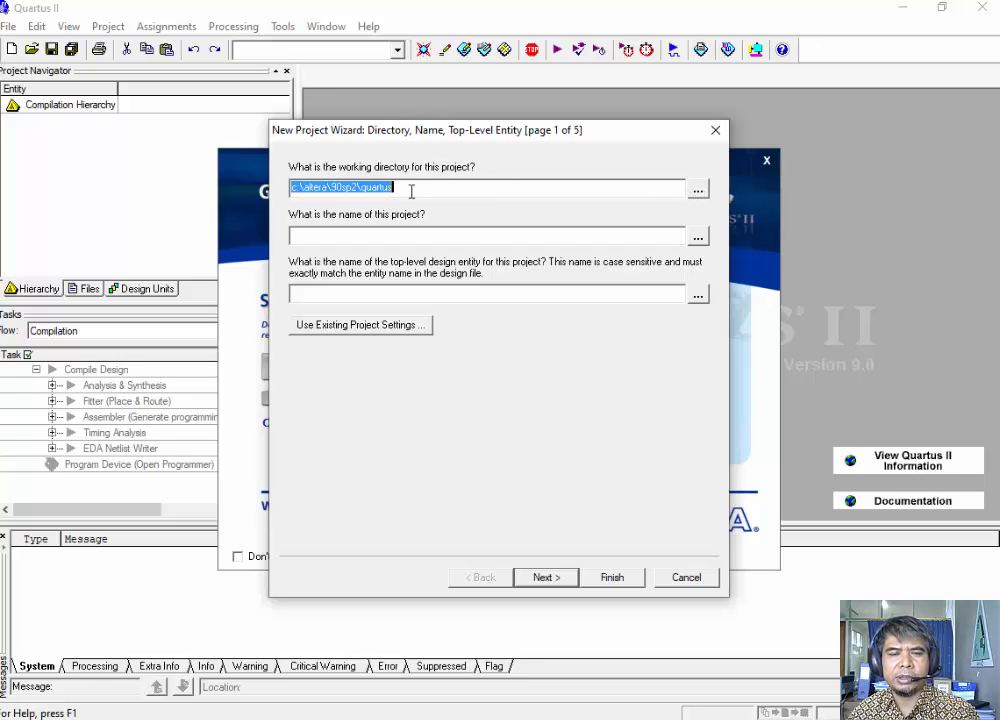
{"action": "left_click", "coordinate": [697, 190]}
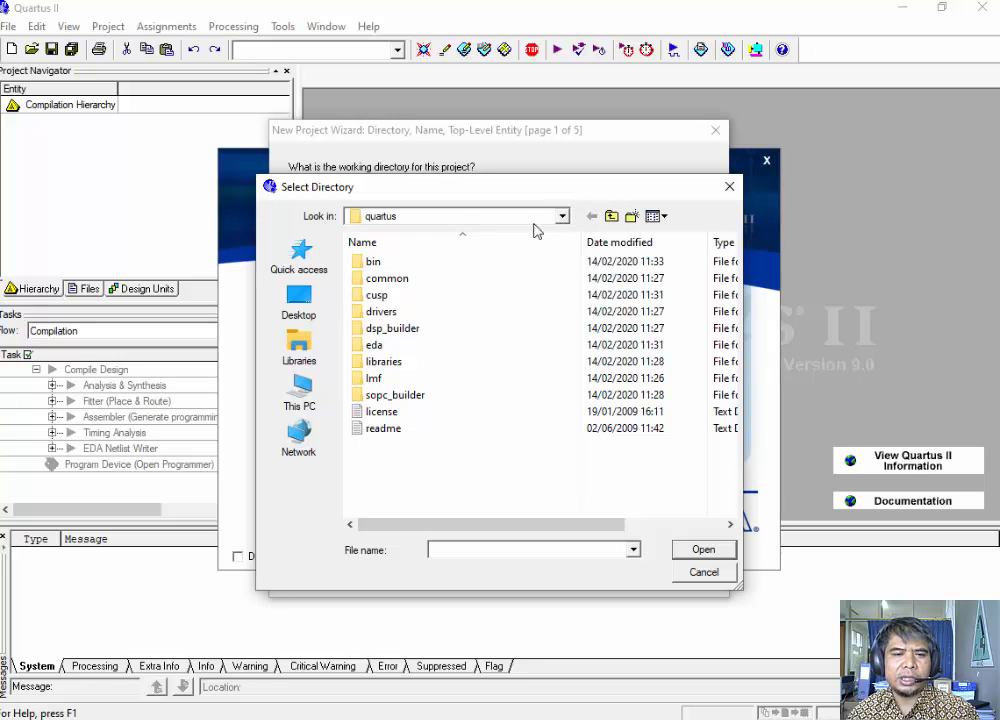
{"action": "left_click", "coordinate": [297, 398]}
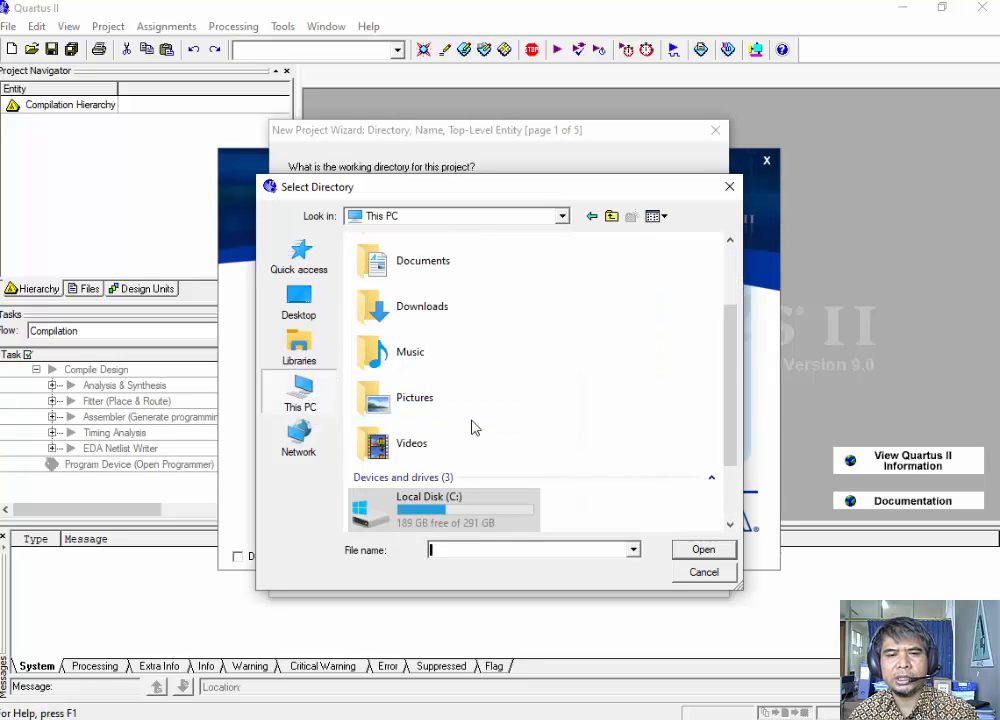
{"action": "left_click", "coordinate": [437, 278]}
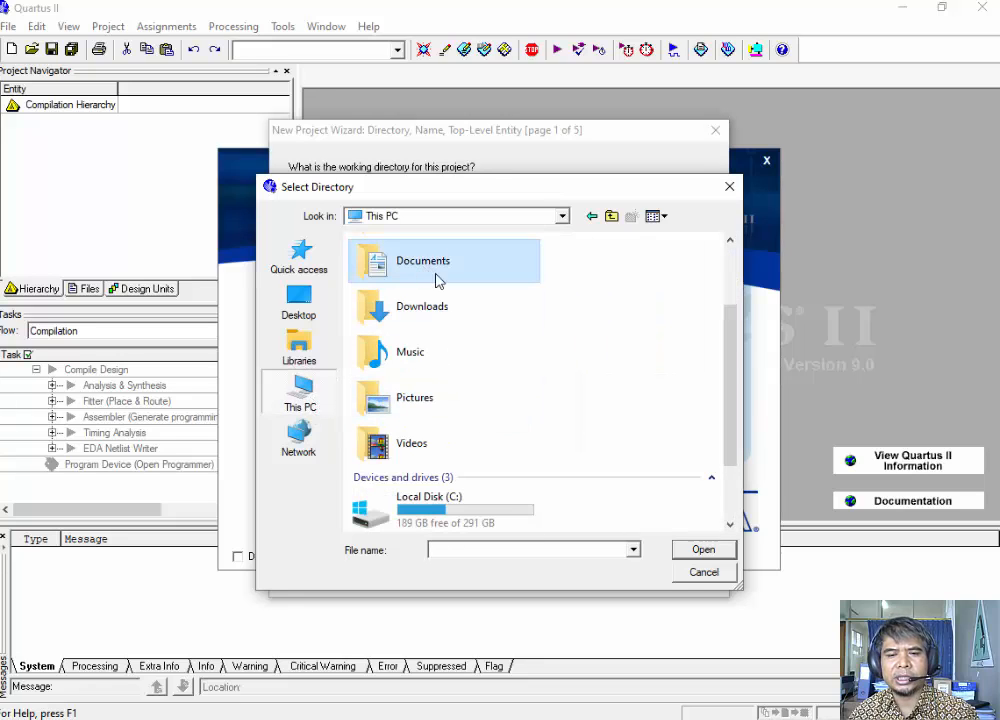
{"action": "left_click", "coordinate": [704, 553]}
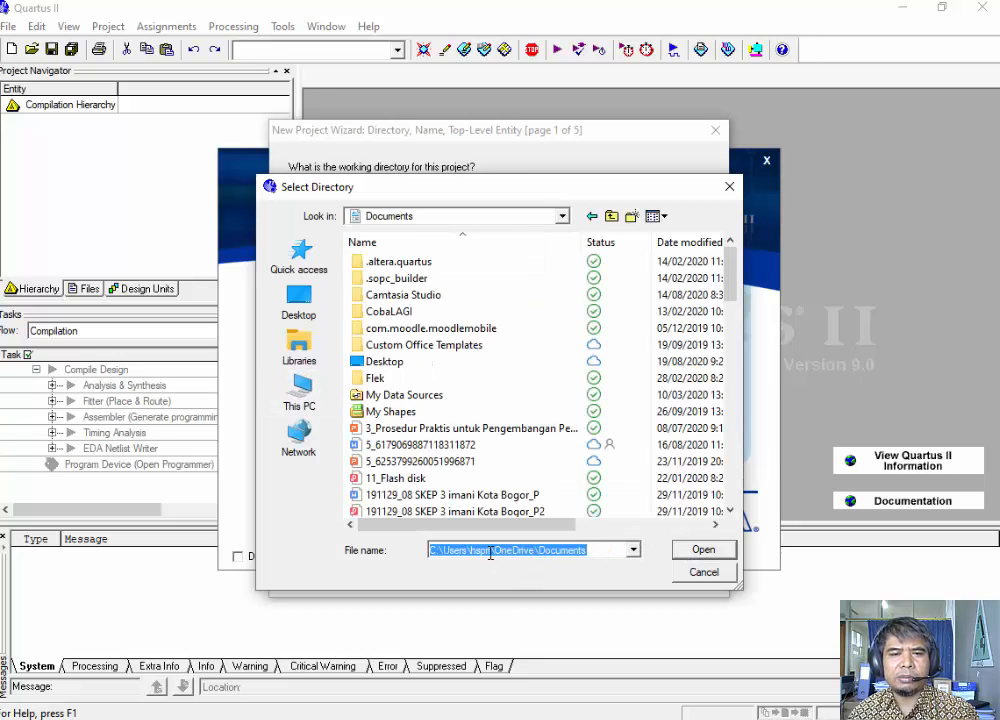
{"action": "left_click", "coordinate": [597, 549]}
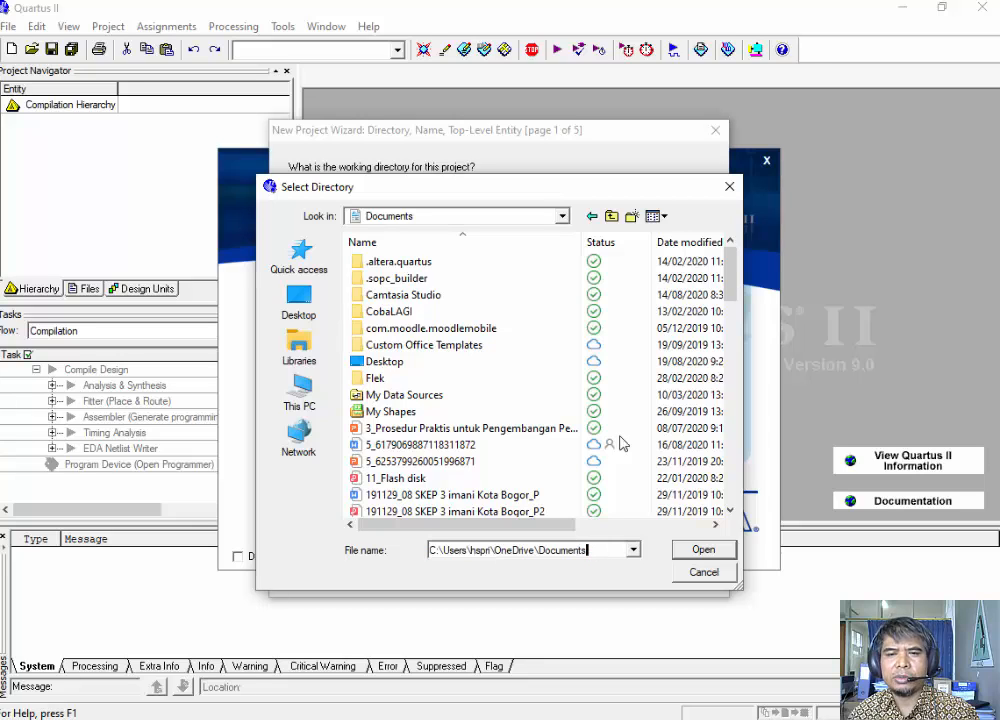
- Create a folder named Latihan FPGA in Documents and set it as the project's working directory
{"action": "left_click", "coordinate": [632, 217]}
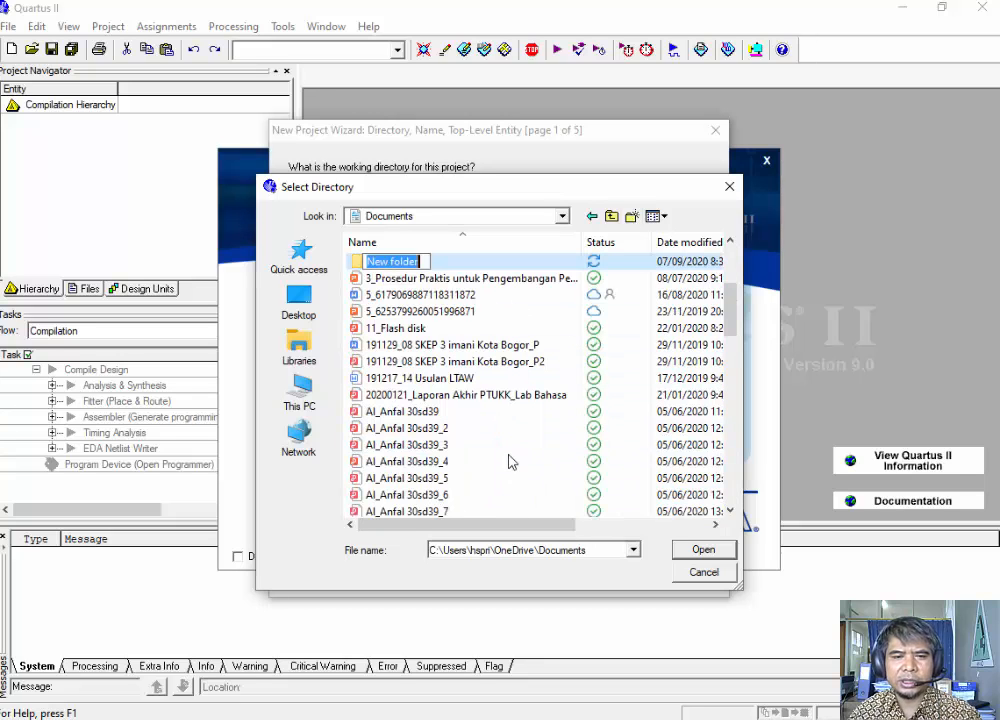
{"action": "type", "text": "L"}
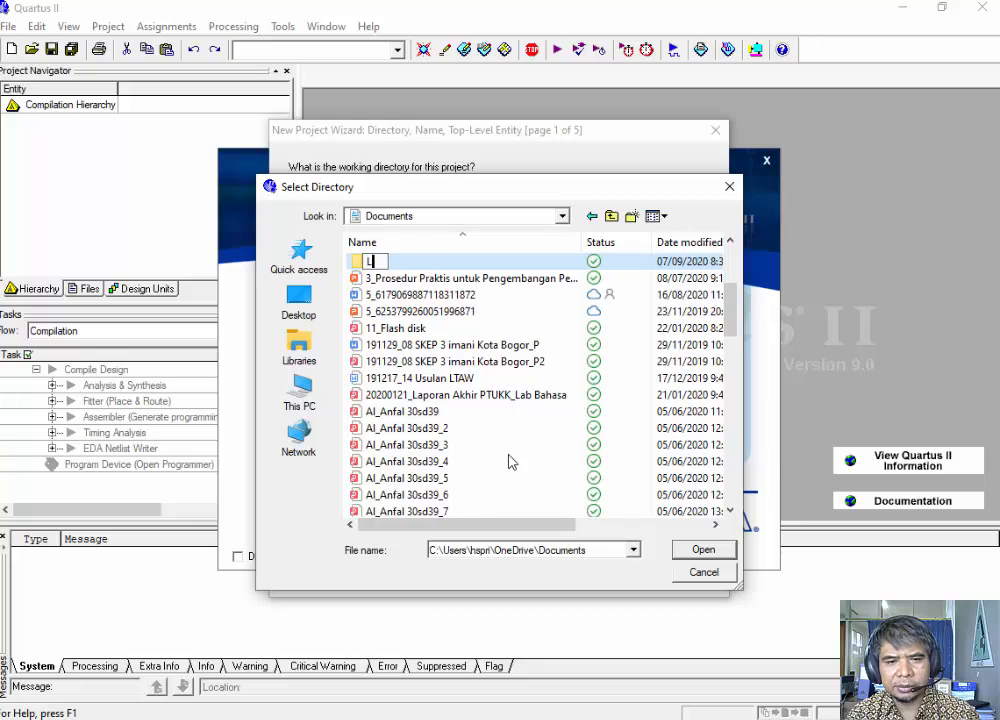
{"action": "type", "text": "atihan"}
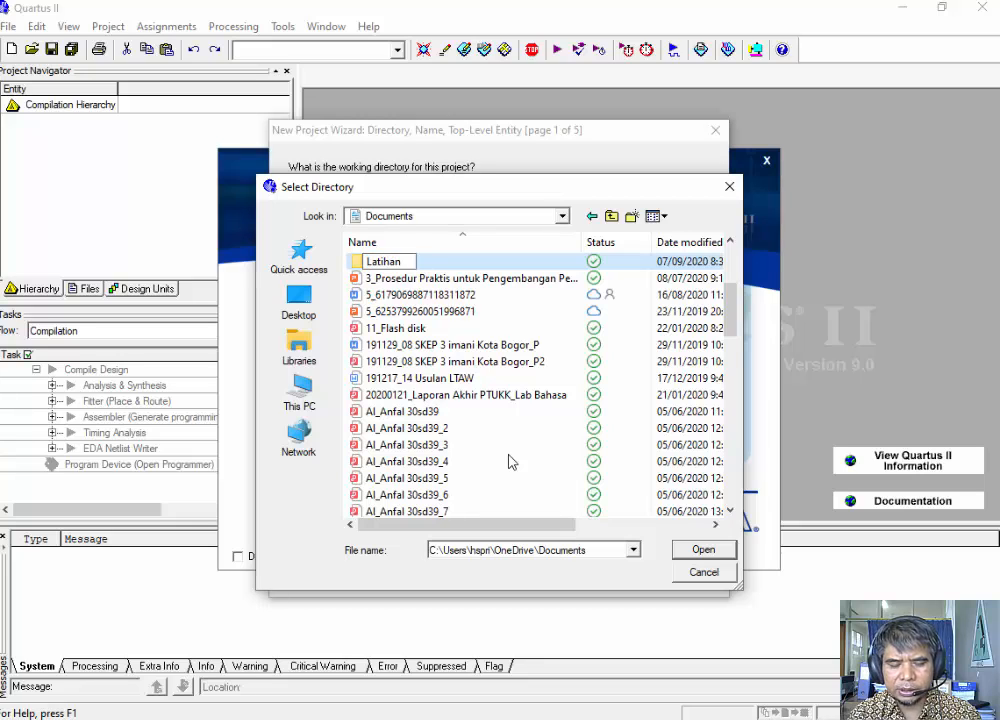
{"action": "type", "text": " F"}
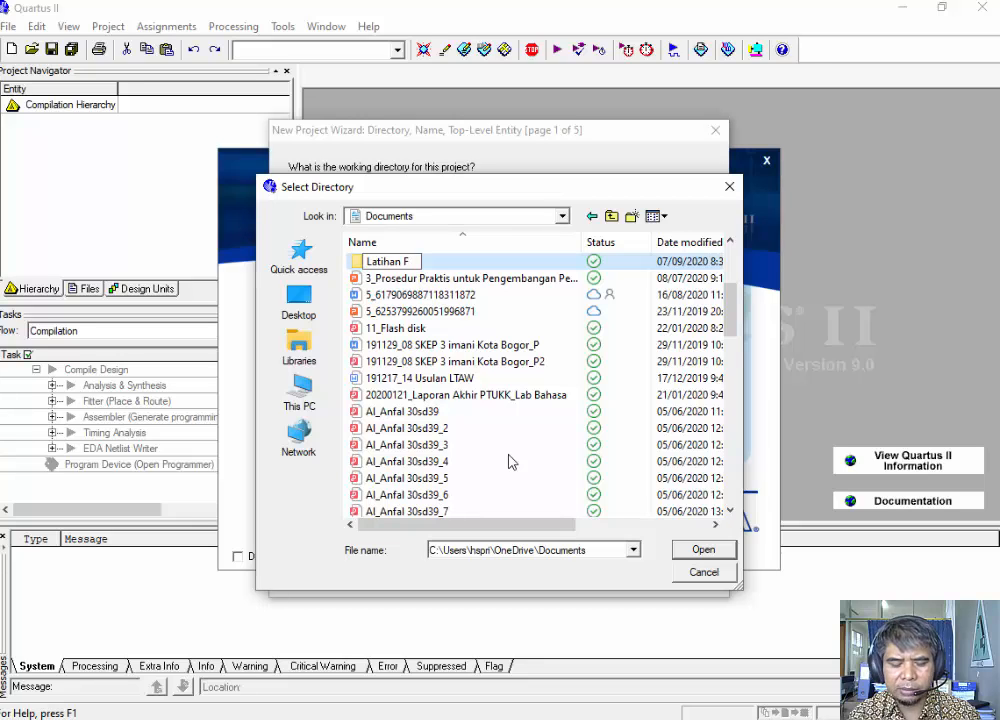
{"action": "type", "text": "GA"}
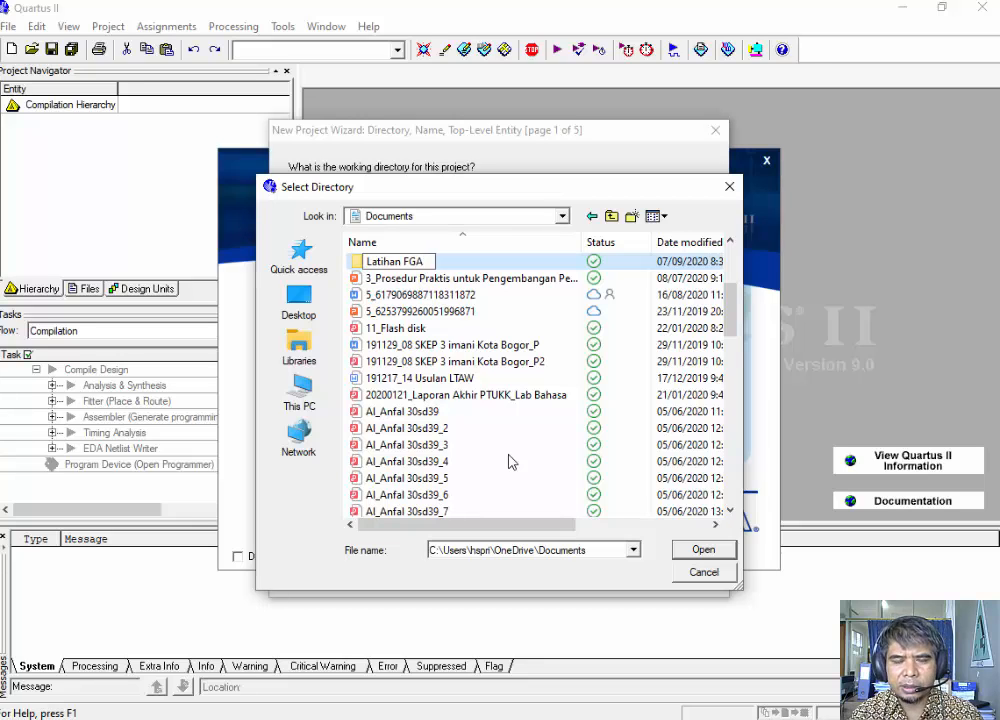
{"action": "key", "text": "BackSpace"}
{"action": "key", "text": "BackSpace"}
{"action": "type", "text": "P"}
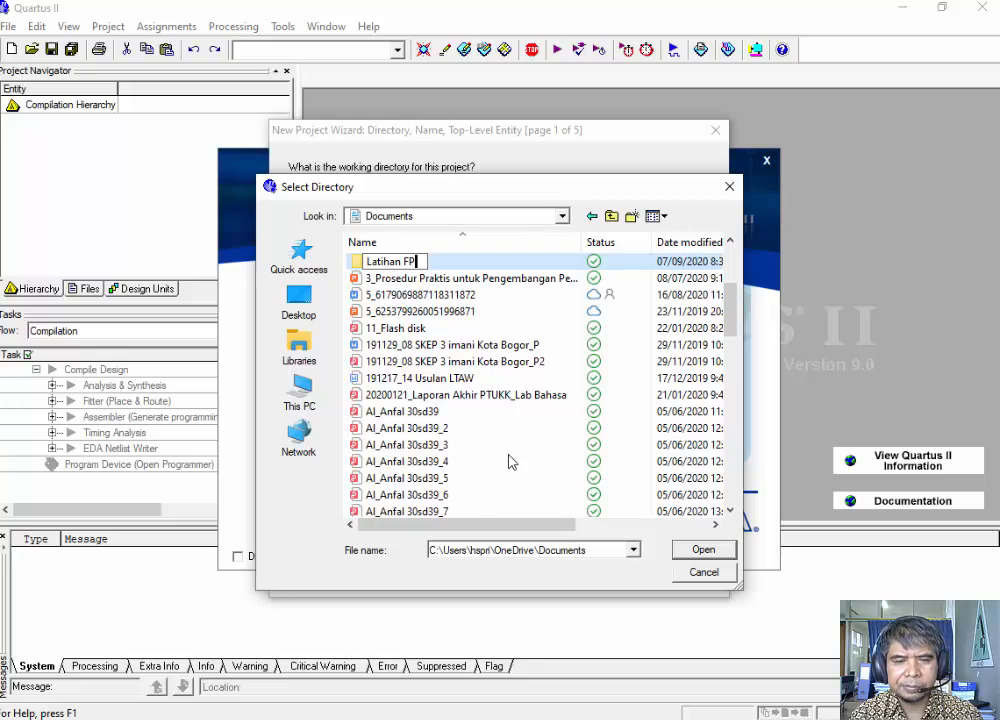
{"action": "type", "text": "GA"}
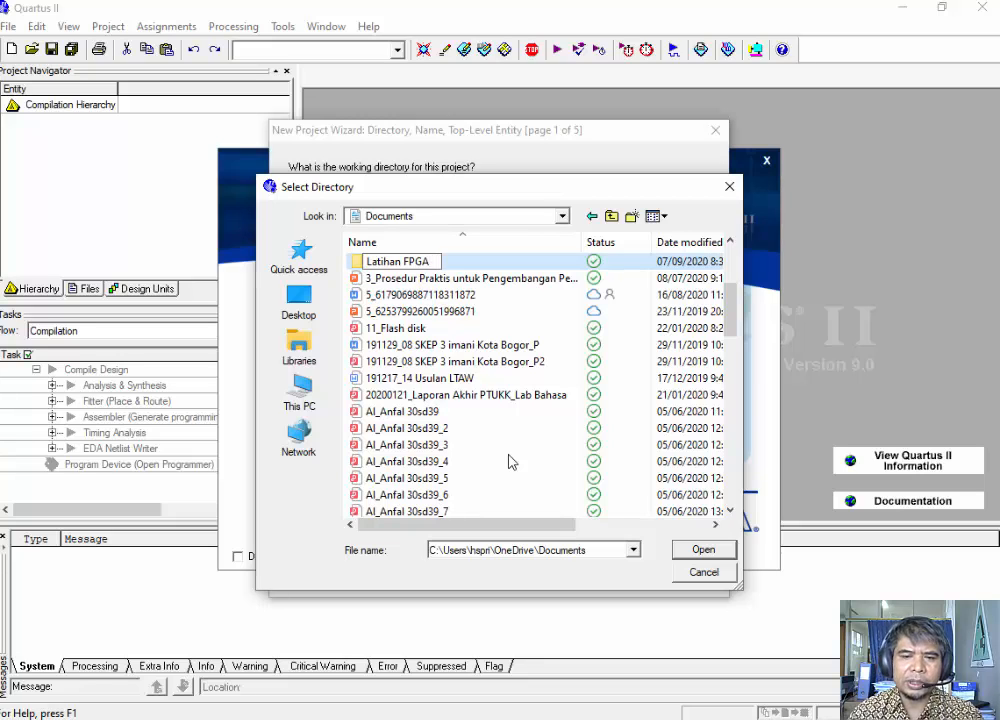
{"action": "left_click", "coordinate": [697, 551]}
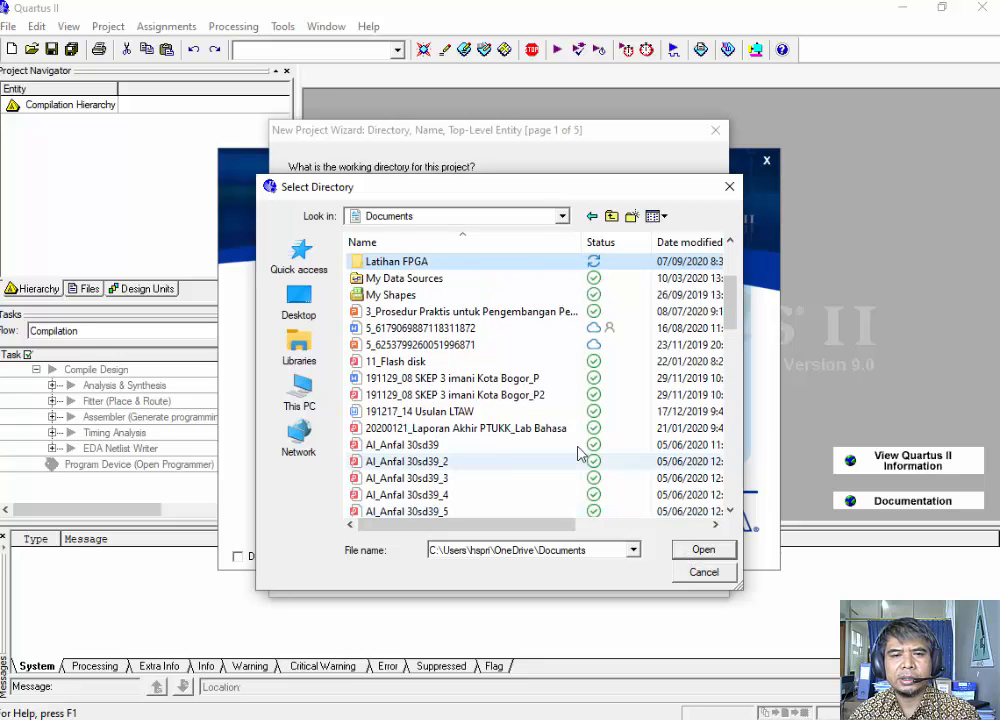
{"action": "double_click", "coordinate": [520, 261]}
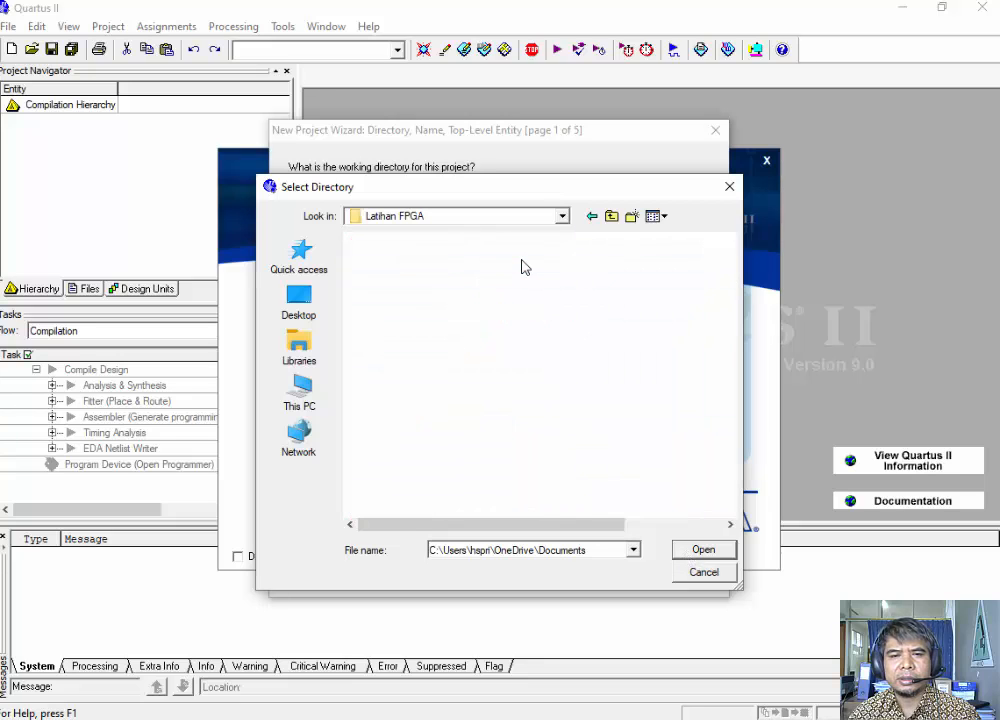
{"action": "left_click", "coordinate": [709, 555]}
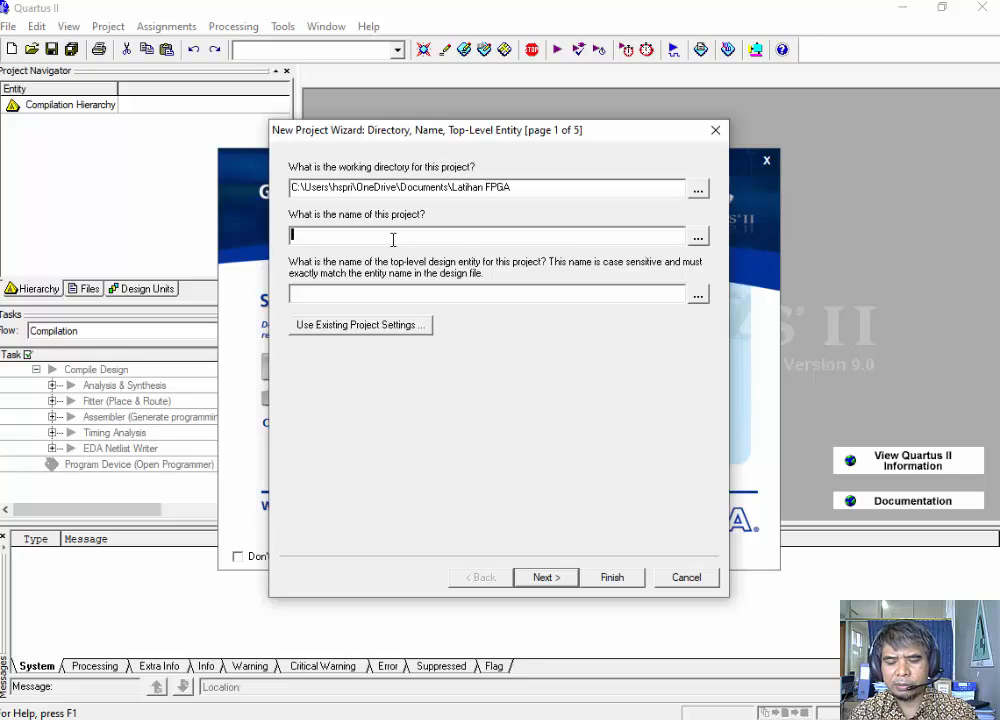
- Name the project and its top-level entity Prajek1 and continue to the device settings without adding design files
{"action": "type", "text": "P"}
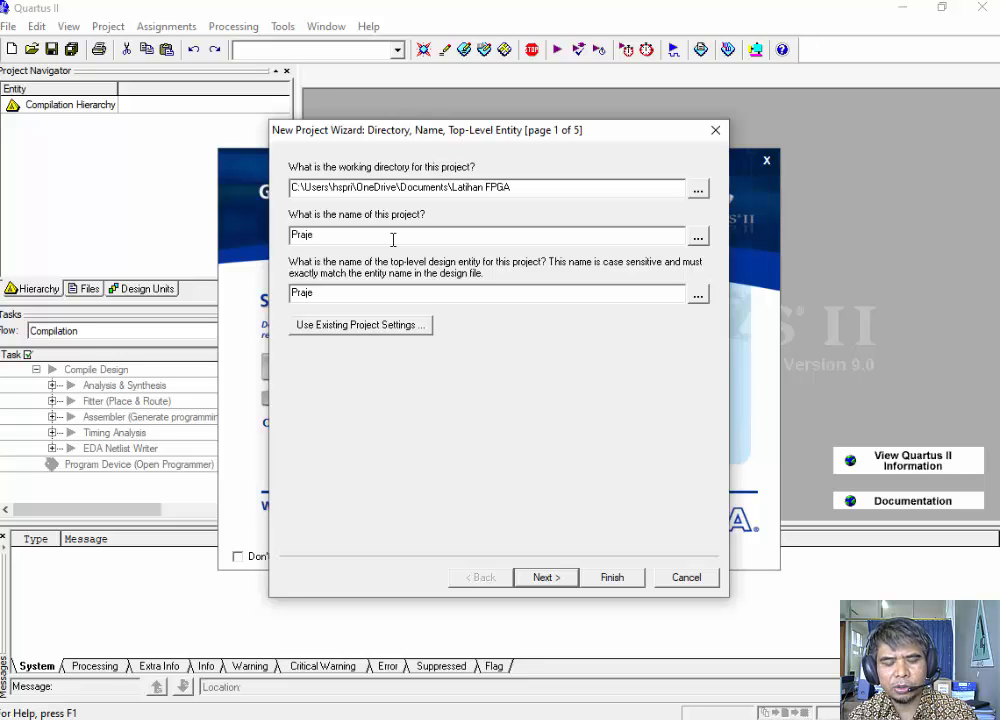
{"action": "type", "text": "1"}
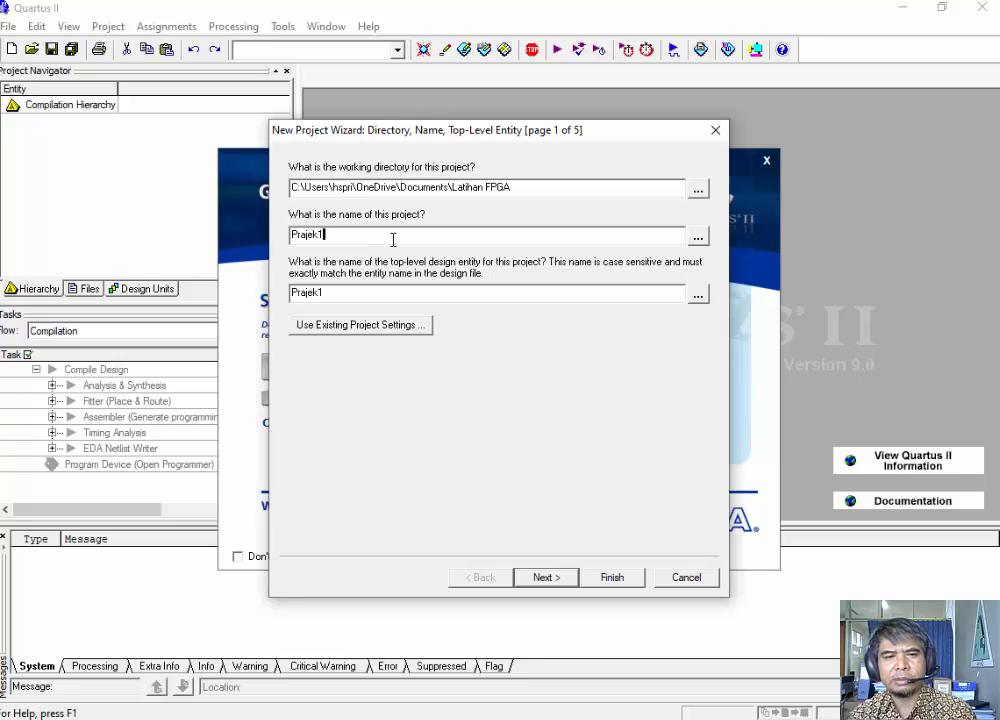
{"action": "left_click", "coordinate": [557, 580]}
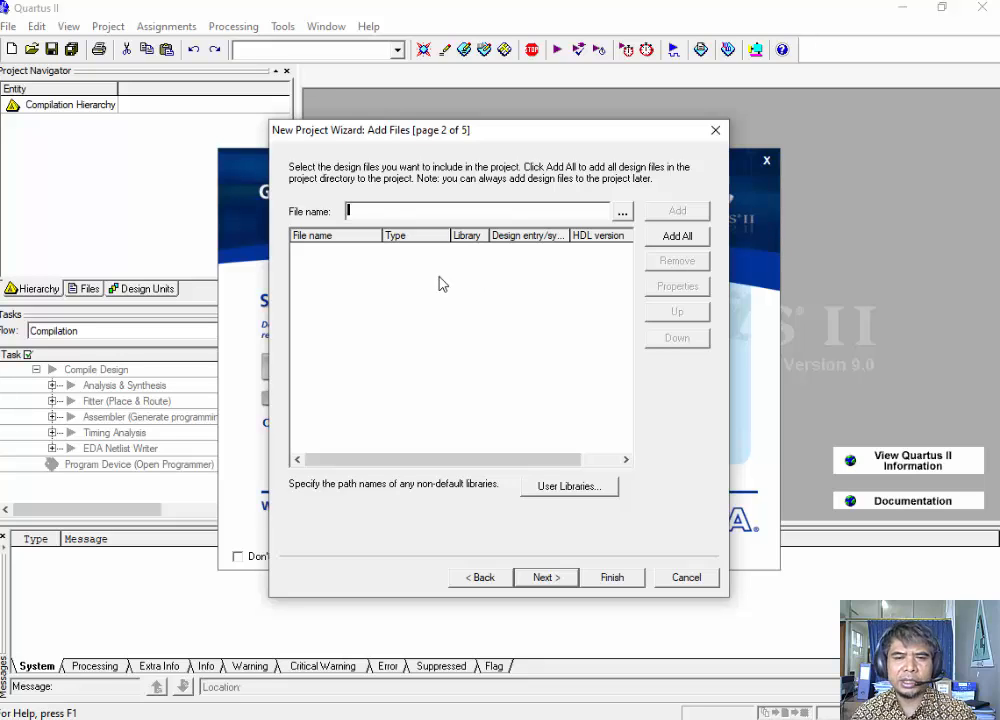
{"action": "left_click", "coordinate": [546, 578]}
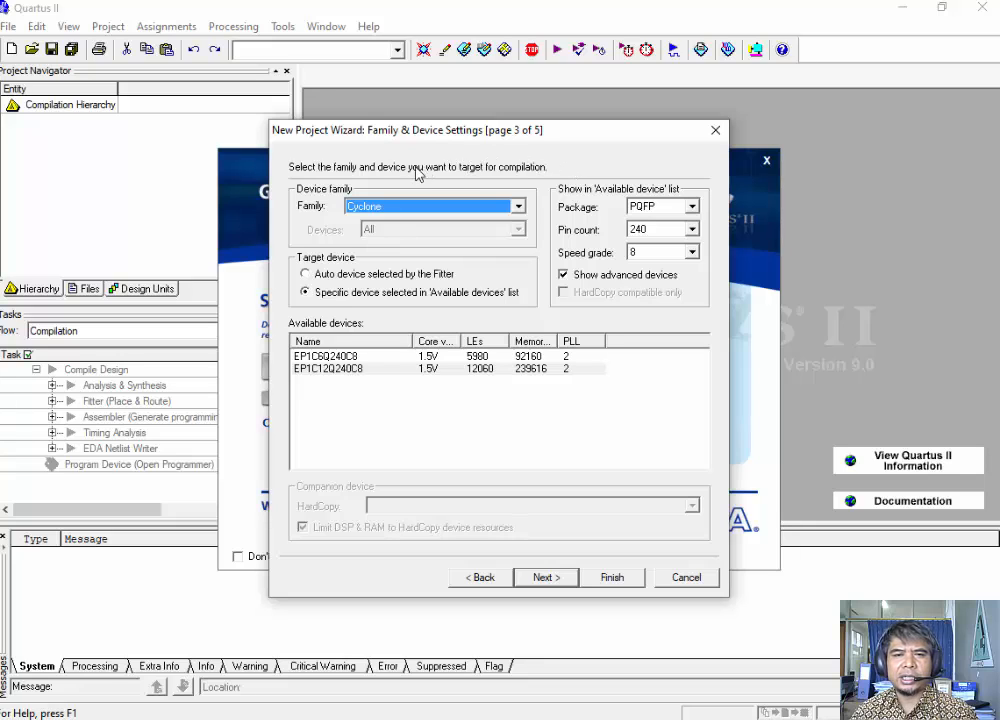
- Set the device family to Cyclone and filter the available devices by PQFP package, pin count 240 and speed grade 8
{"action": "left_click", "coordinate": [519, 207]}
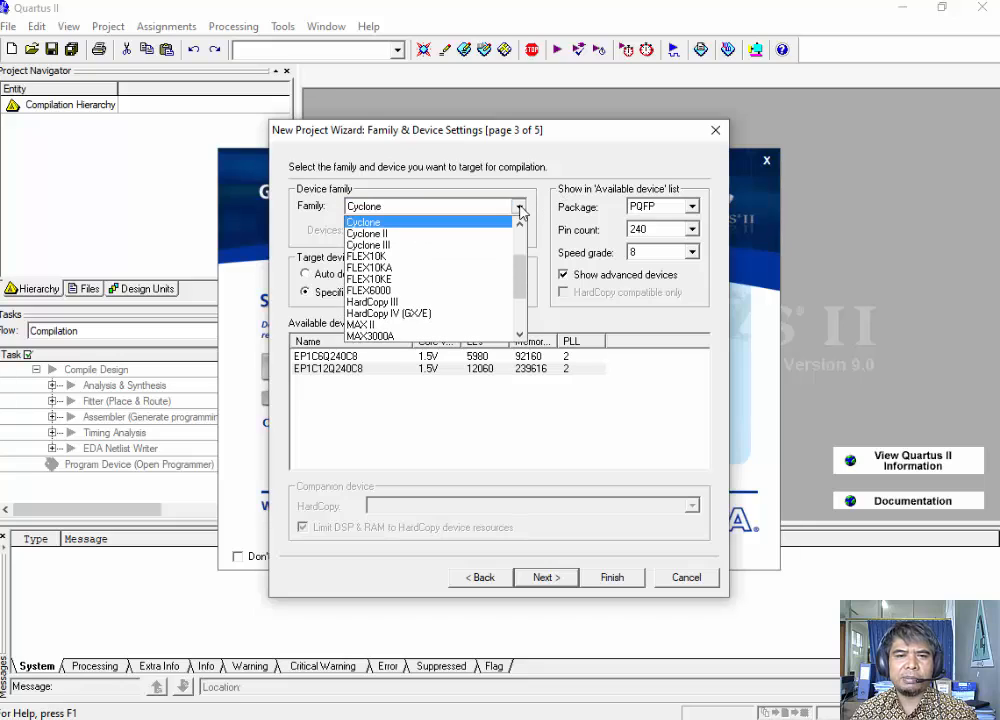
{"action": "left_click", "coordinate": [410, 224]}
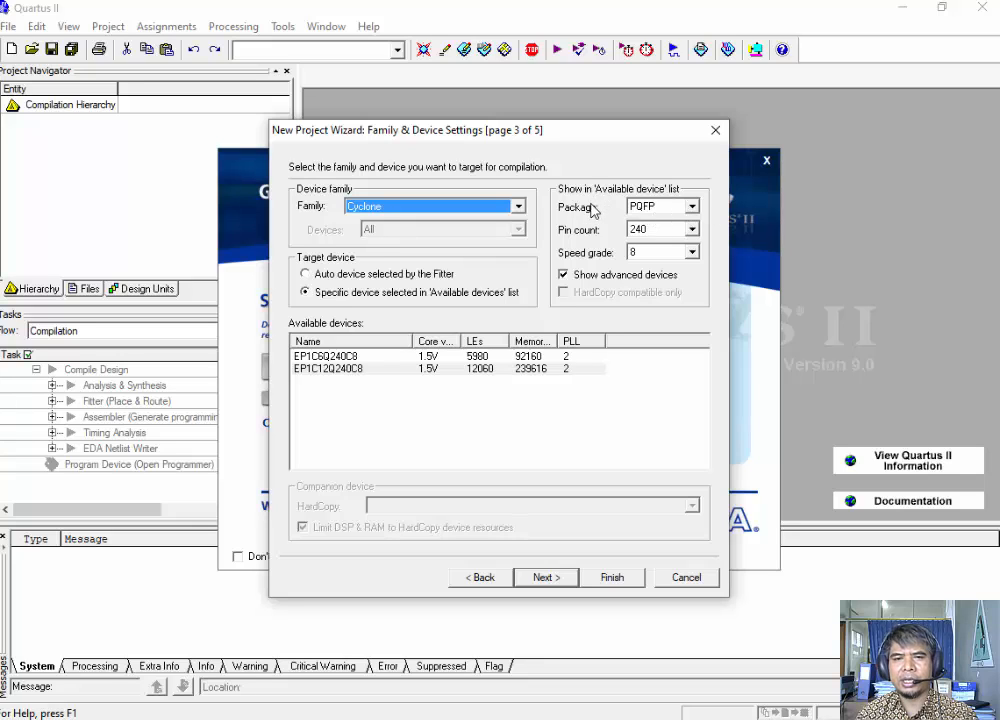
{"action": "left_click", "coordinate": [692, 208]}
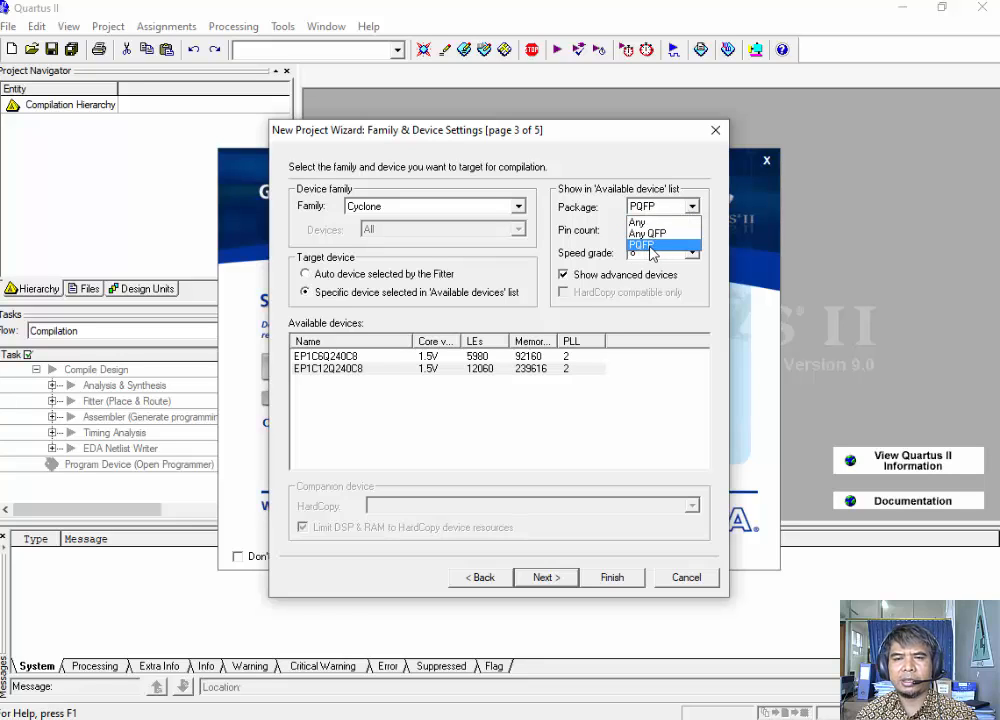
{"action": "left_click", "coordinate": [649, 246]}
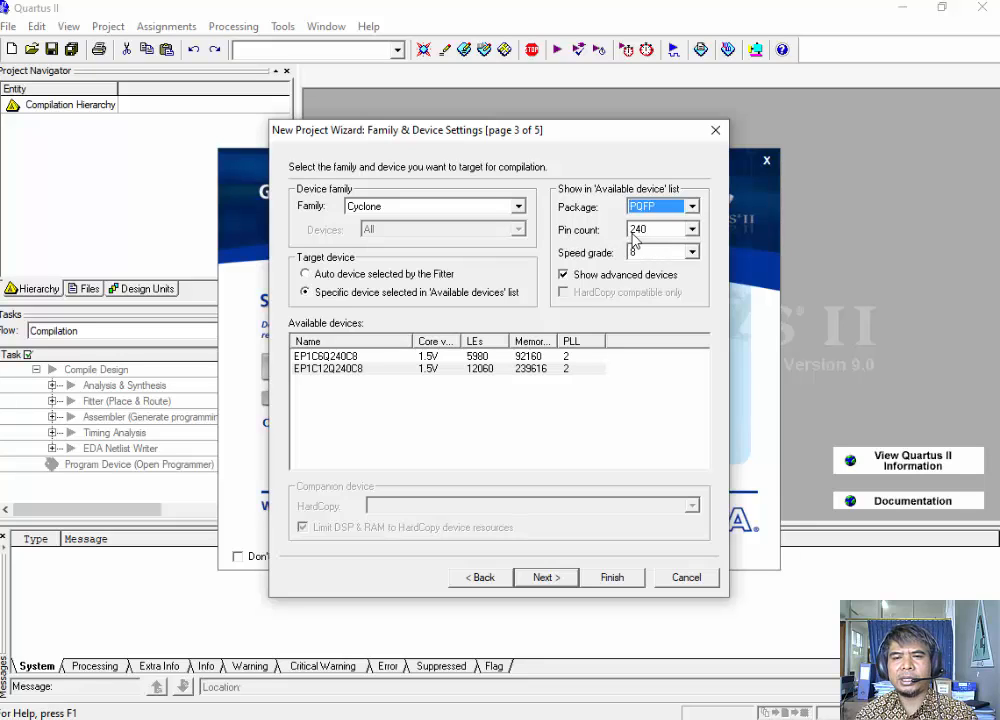
{"action": "left_click", "coordinate": [692, 230]}
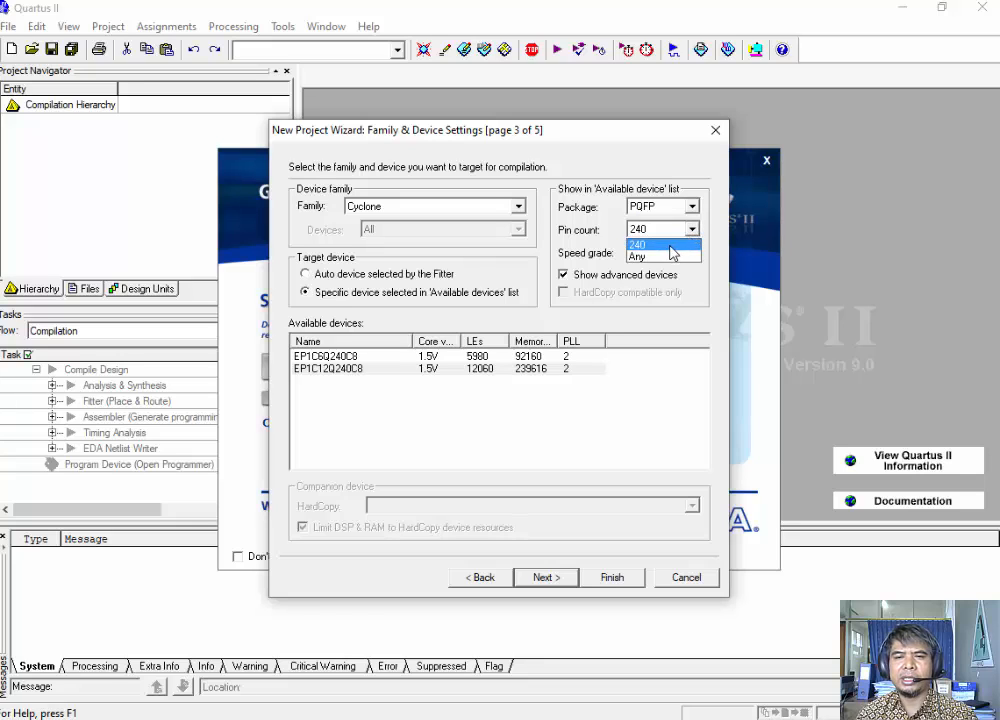
{"action": "left_click", "coordinate": [669, 244]}
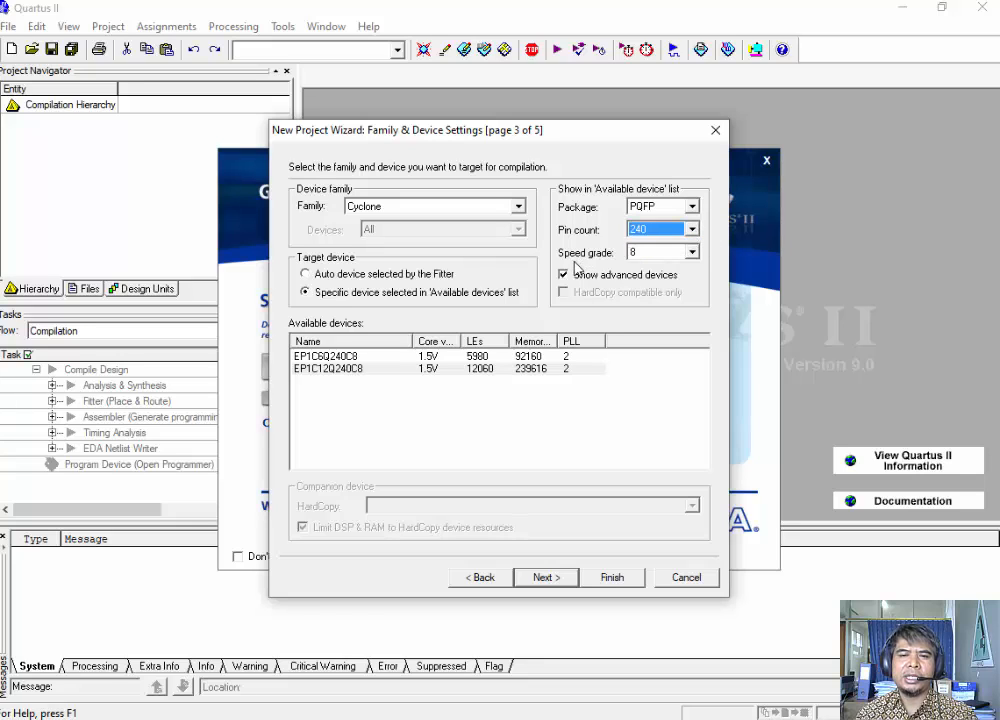
{"action": "left_click", "coordinate": [691, 252]}
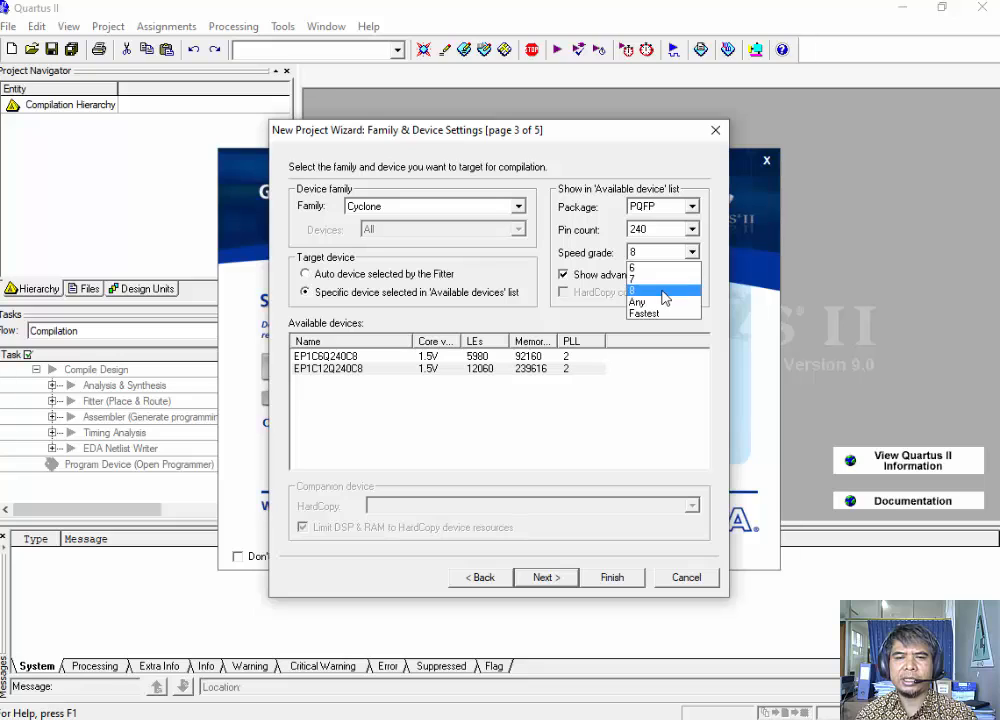
{"action": "left_click", "coordinate": [666, 290]}
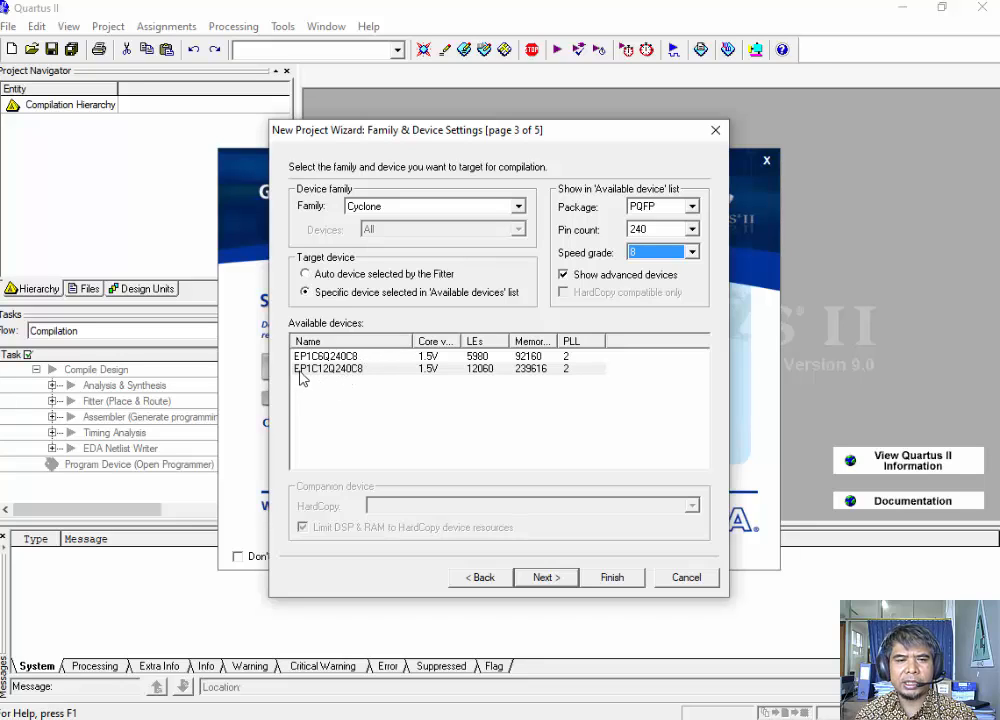
- Choose EP1C12Q240C8 as the target device and finish creating the project with all EDA tools left at None
{"action": "left_click", "coordinate": [370, 369]}
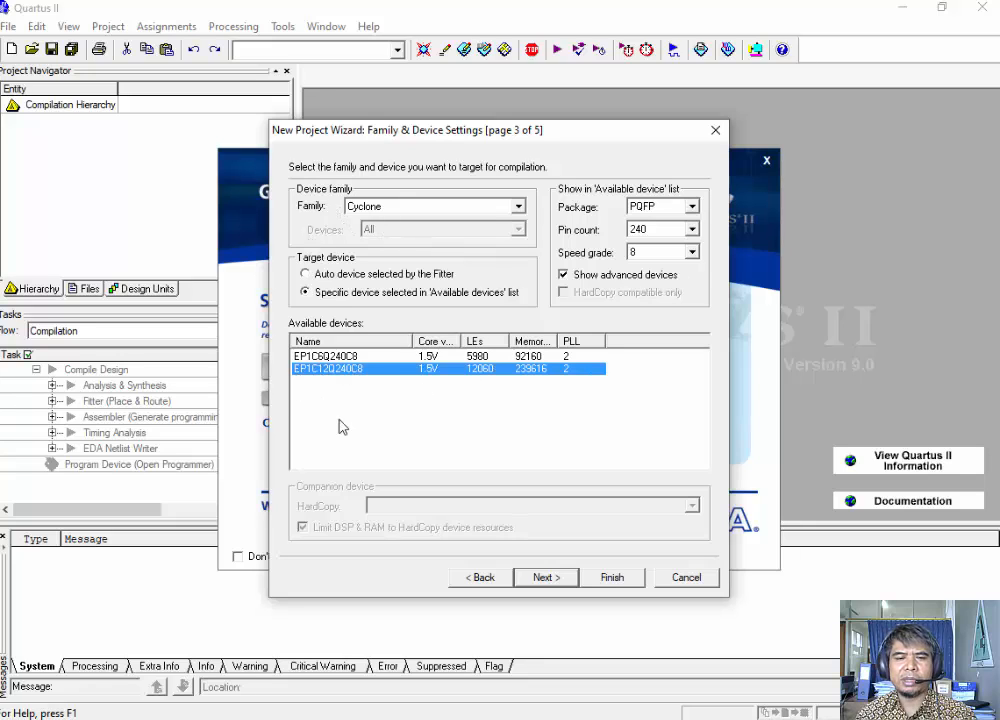
{"action": "left_click", "coordinate": [547, 578]}
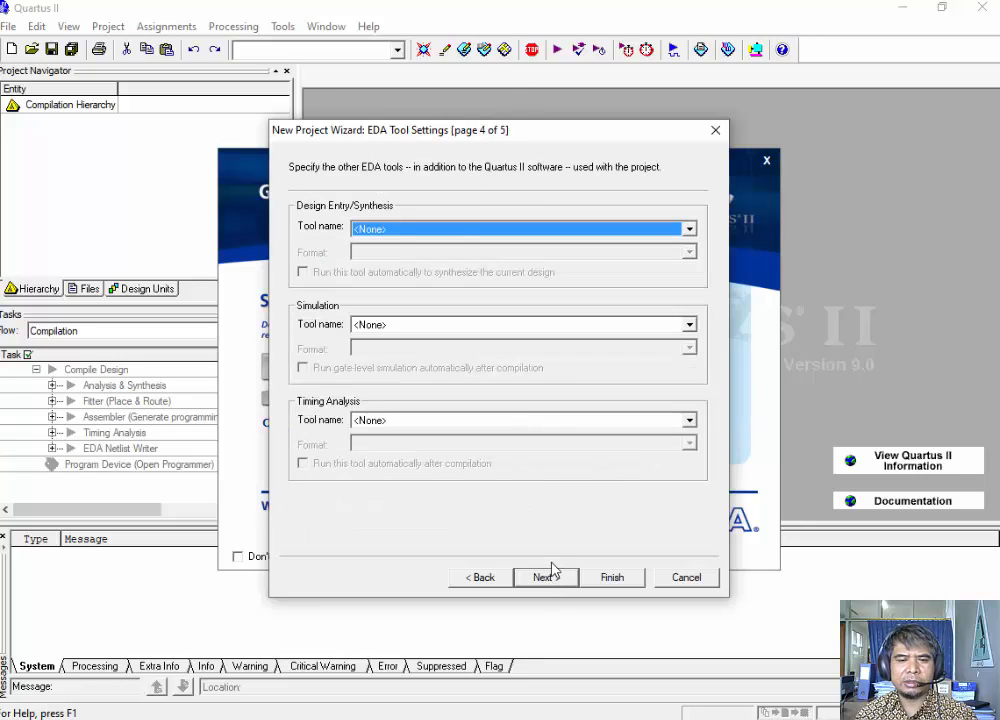
{"action": "left_click", "coordinate": [546, 578]}
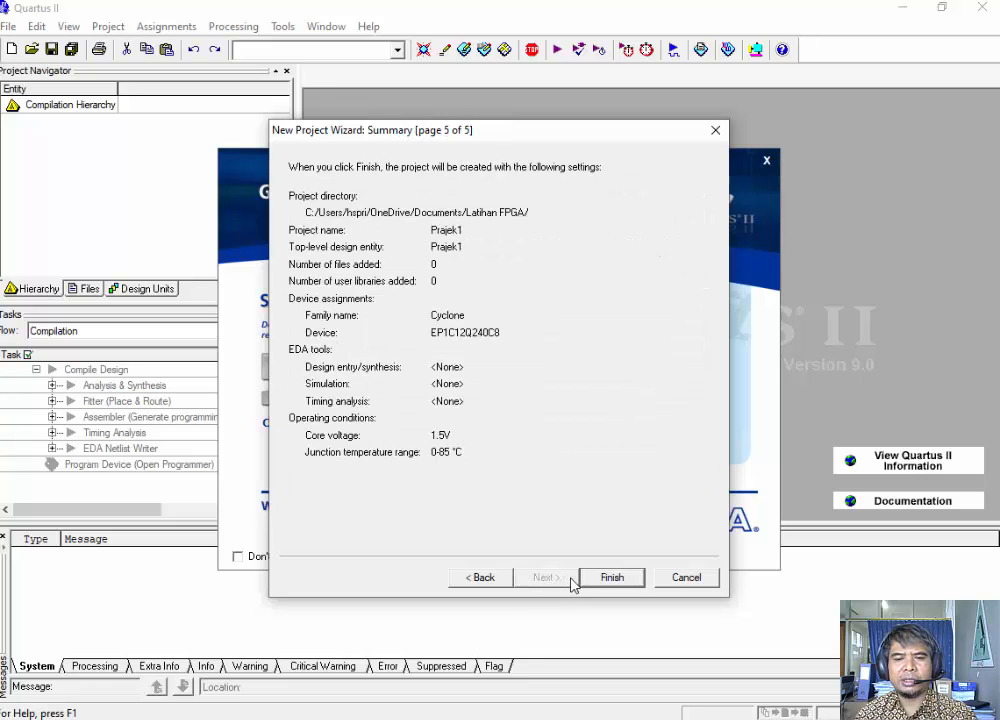
{"action": "left_click", "coordinate": [612, 578]}
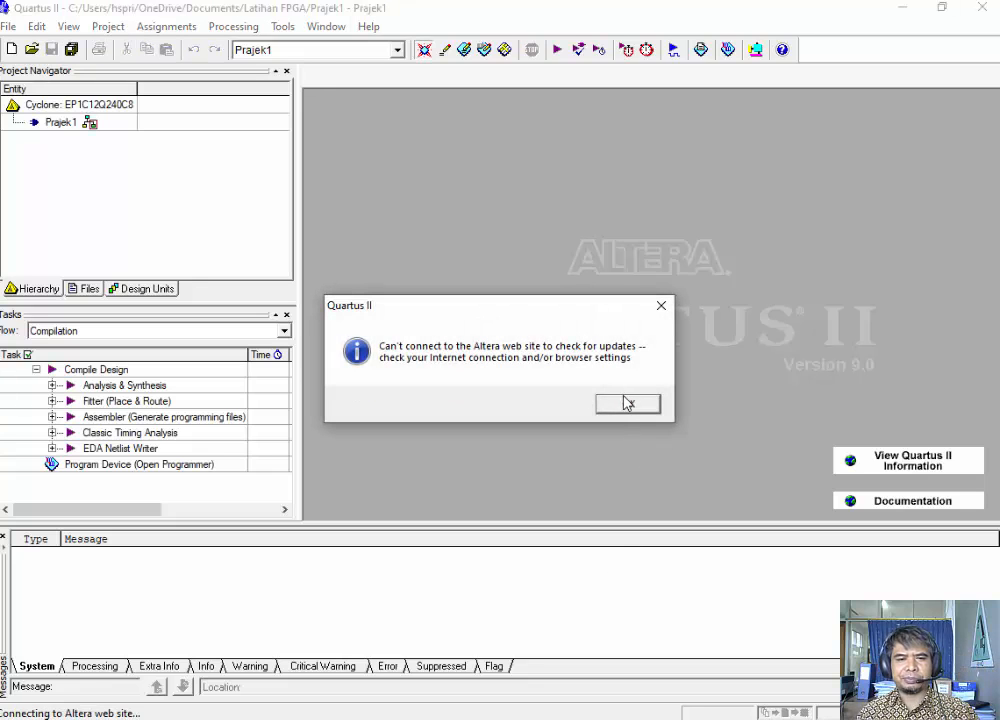
{"action": "left_click", "coordinate": [621, 409]}
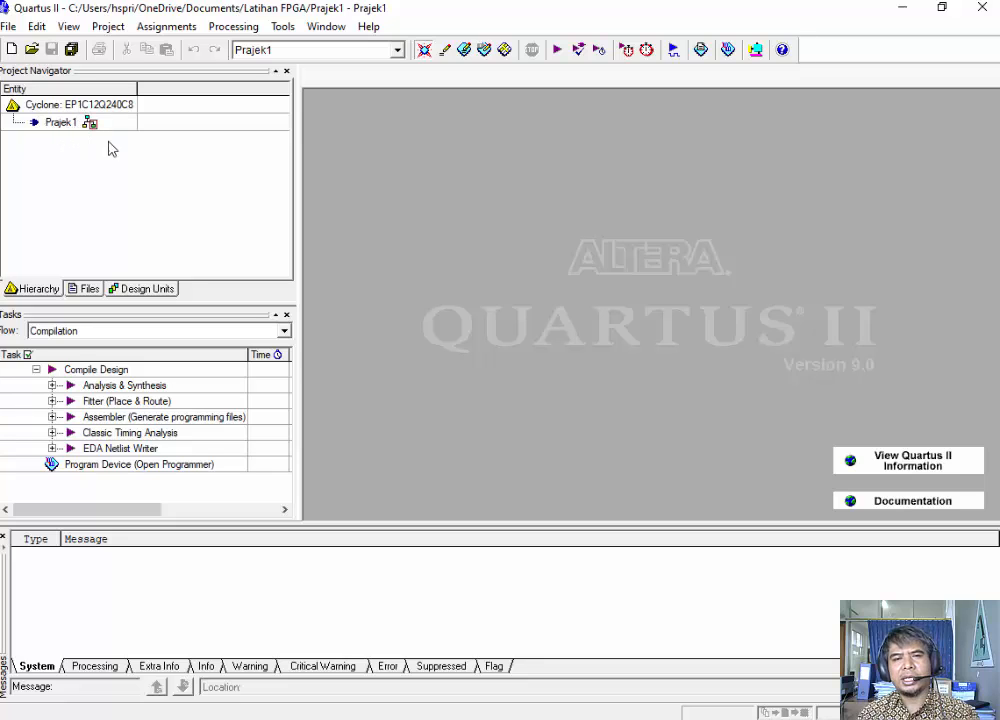
- Create a new Block Diagram/Schematic File in the project
{"action": "left_click", "coordinate": [8, 27]}
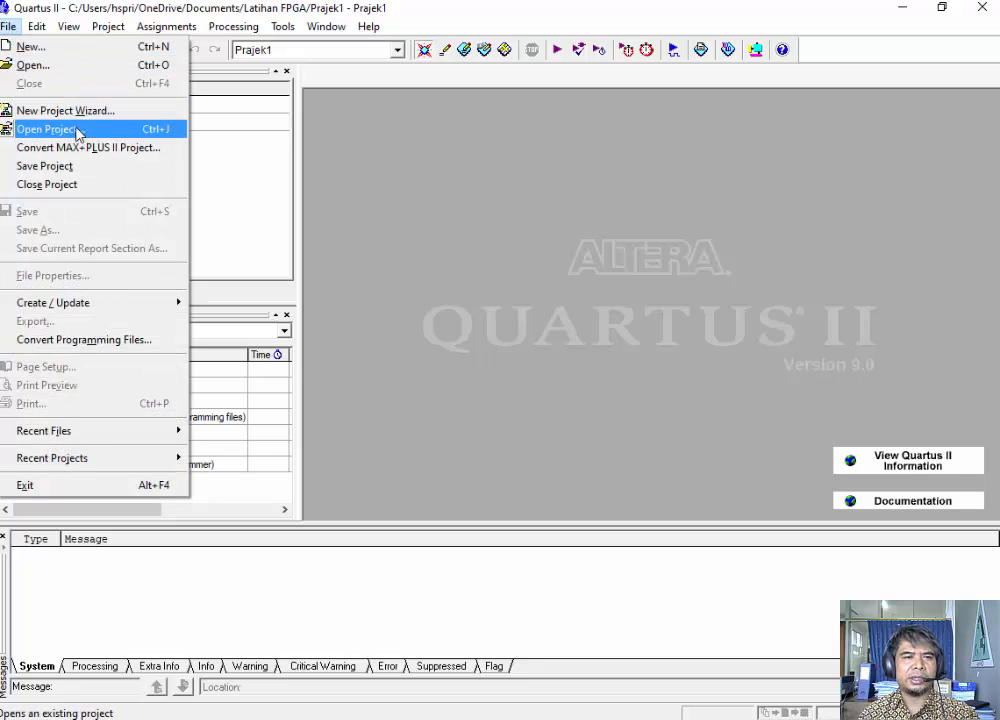
{"action": "left_click", "coordinate": [41, 50]}
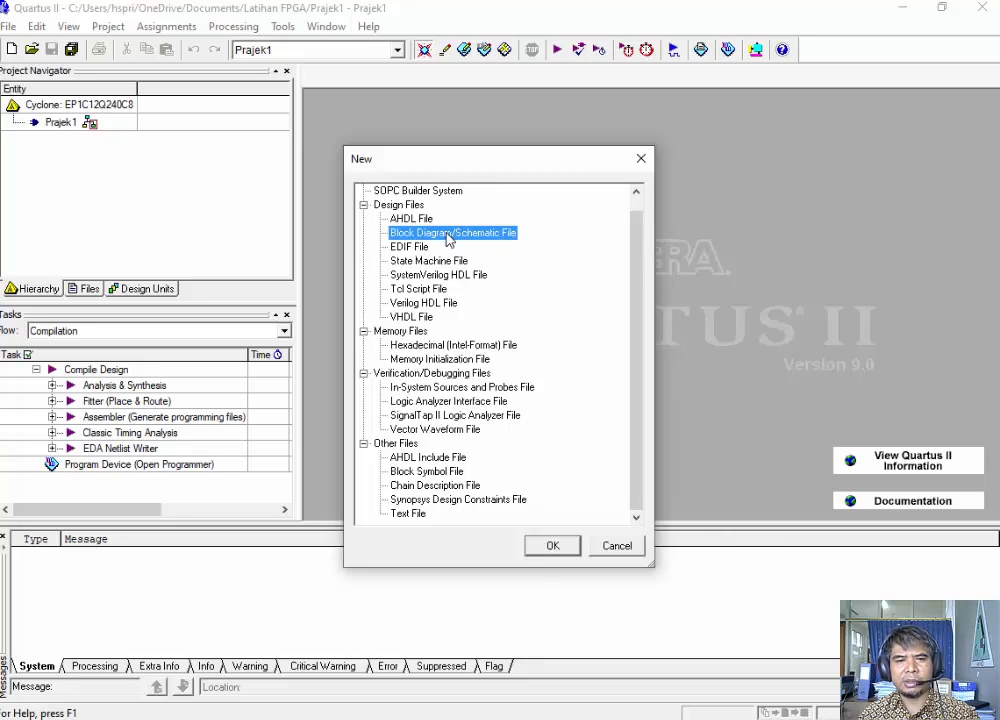
{"action": "left_click", "coordinate": [412, 246]}
{"action": "left_click", "coordinate": [419, 234]}
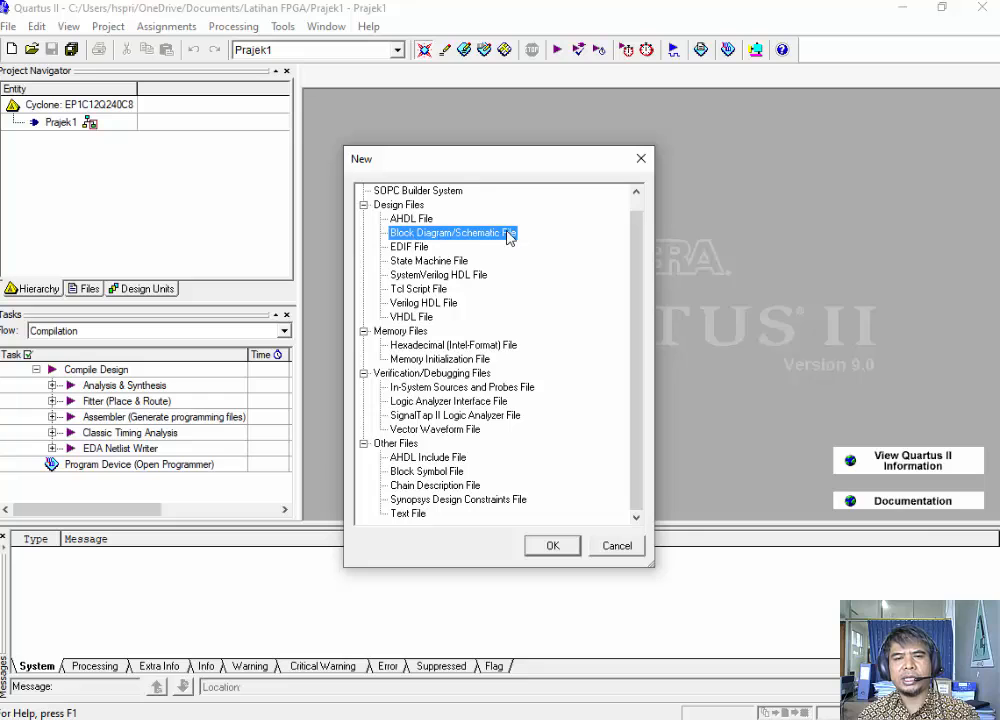
{"action": "left_click", "coordinate": [552, 546]}
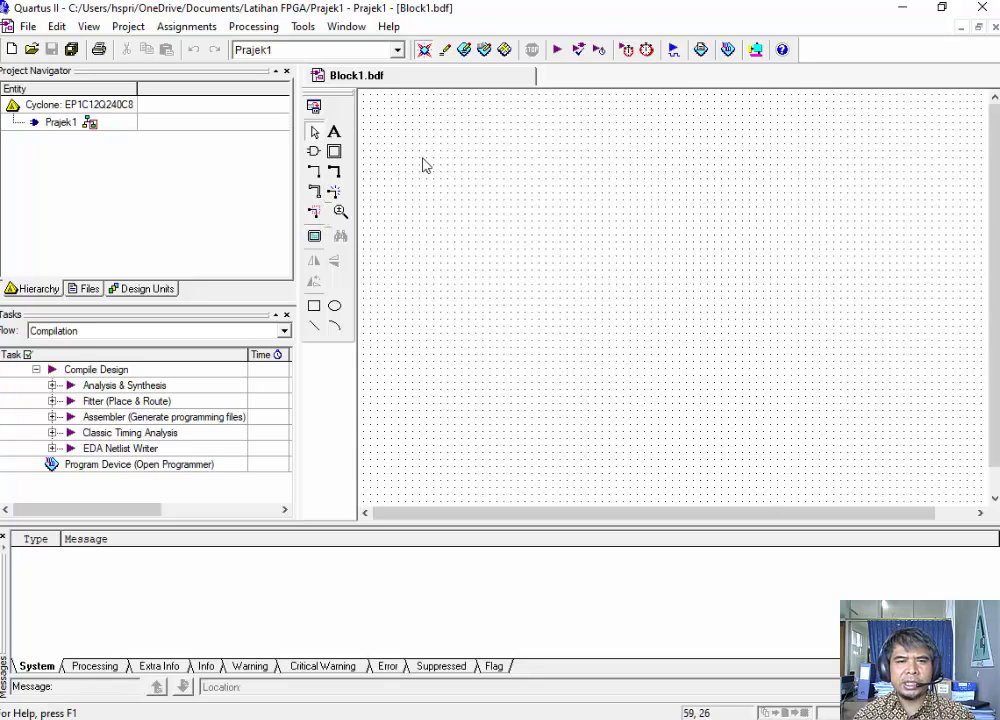
- Start inserting a symbol and open the logic folder of the primitives library
{"action": "left_click", "coordinate": [313, 157]}
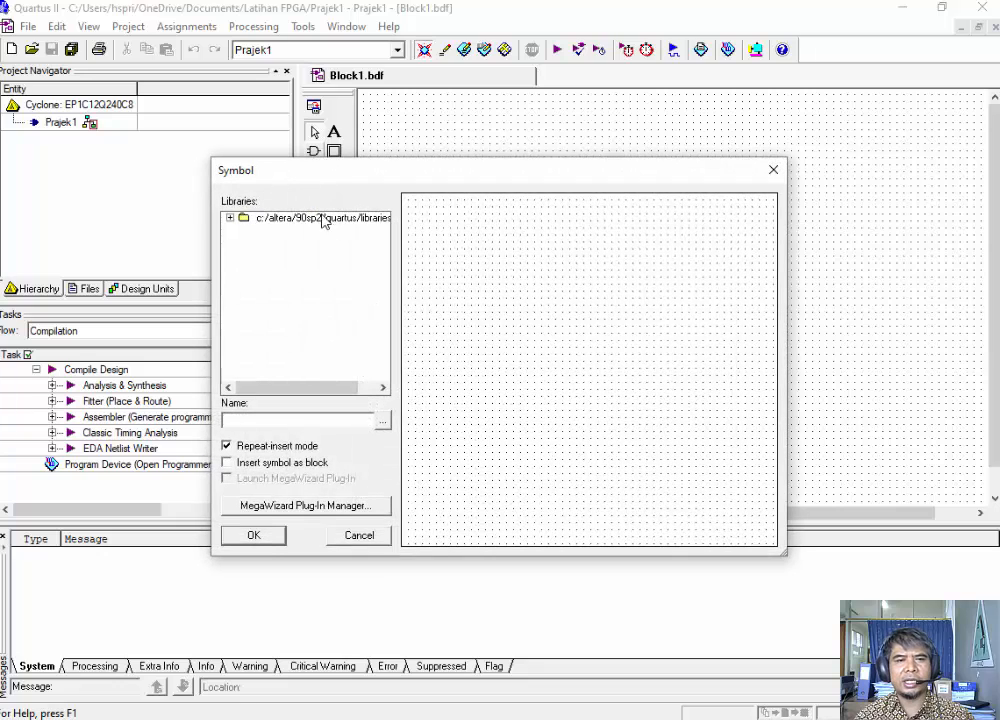
{"action": "left_click", "coordinate": [230, 219]}
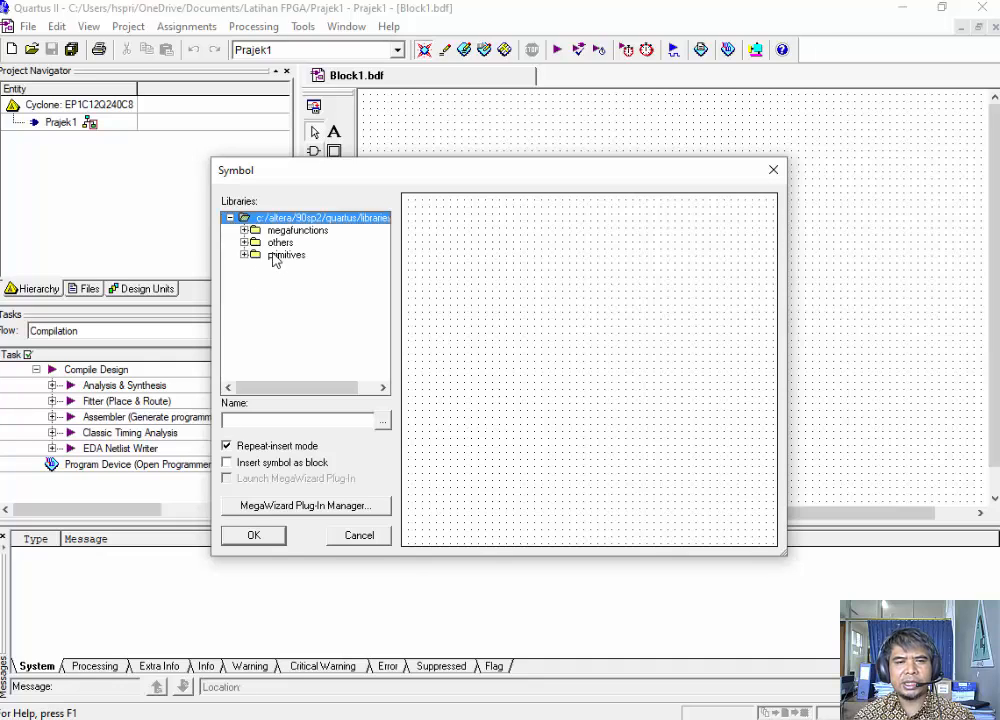
{"action": "left_click", "coordinate": [244, 255]}
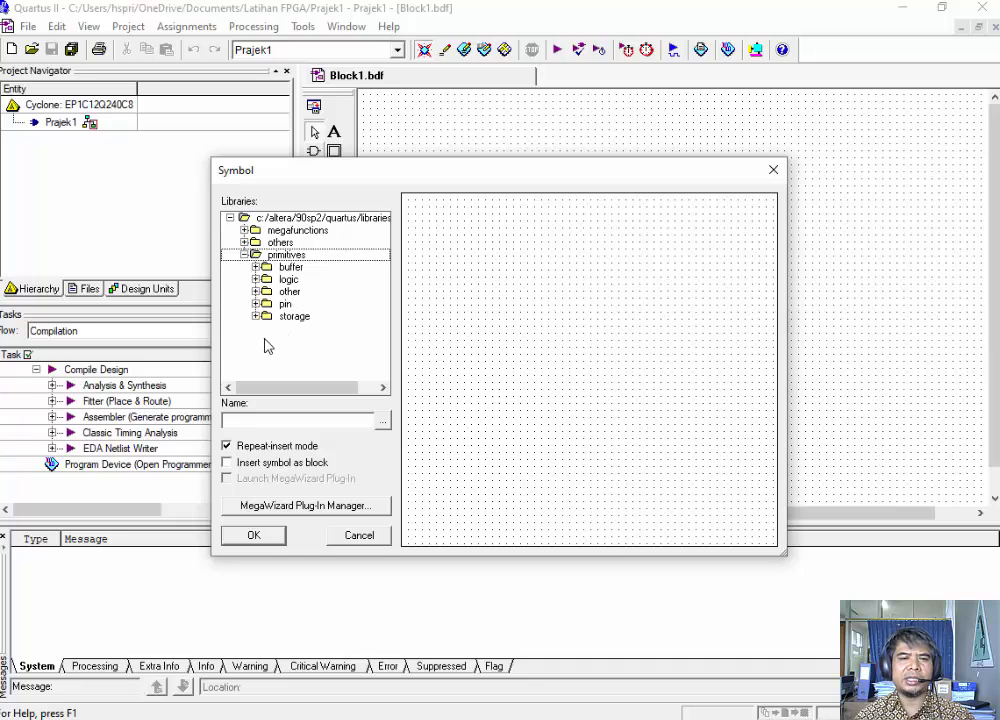
{"action": "left_click", "coordinate": [255, 279]}
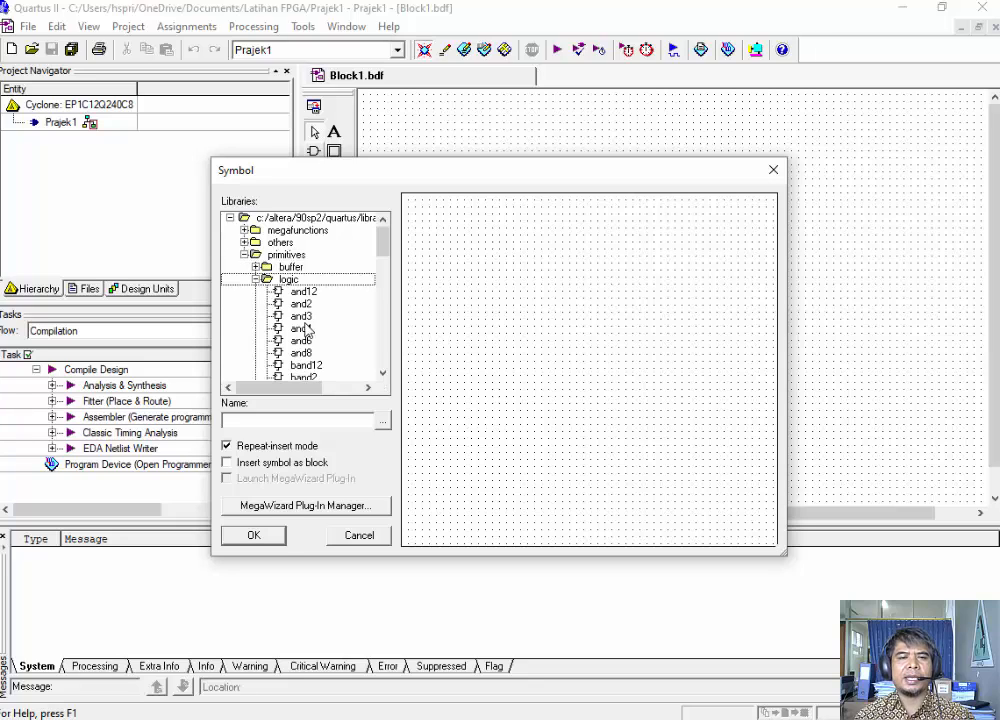
- Examine the logic gates offered in the primitives library, from the AND variants to the OR variants
{"action": "scroll", "coordinate": [315, 303], "scroll_direction": "down", "scroll_amount": 2}
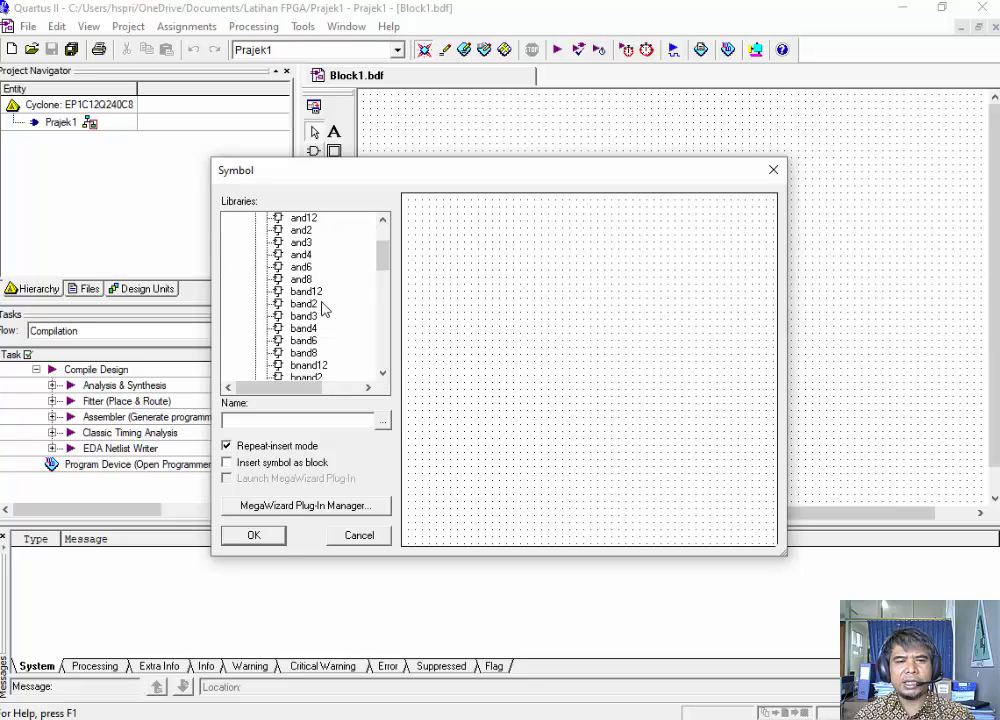
{"action": "scroll", "coordinate": [324, 312], "scroll_direction": "up", "scroll_amount": 2}
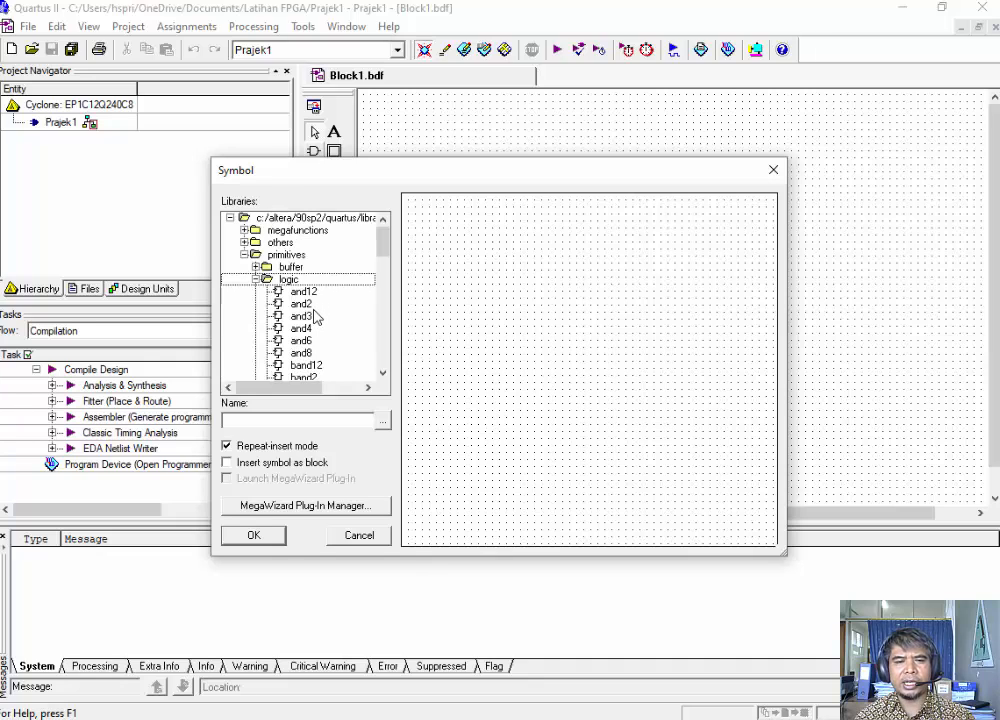
{"action": "scroll", "coordinate": [316, 317], "scroll_direction": "down", "scroll_amount": 2}
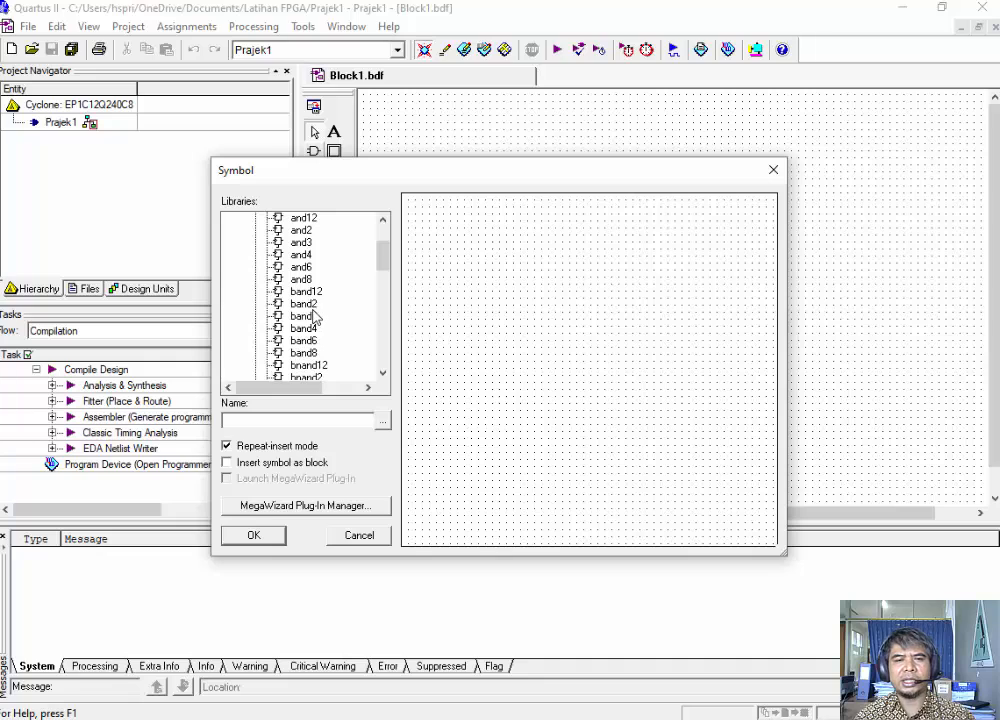
{"action": "scroll", "coordinate": [316, 316], "scroll_direction": "down", "scroll_amount": 4}
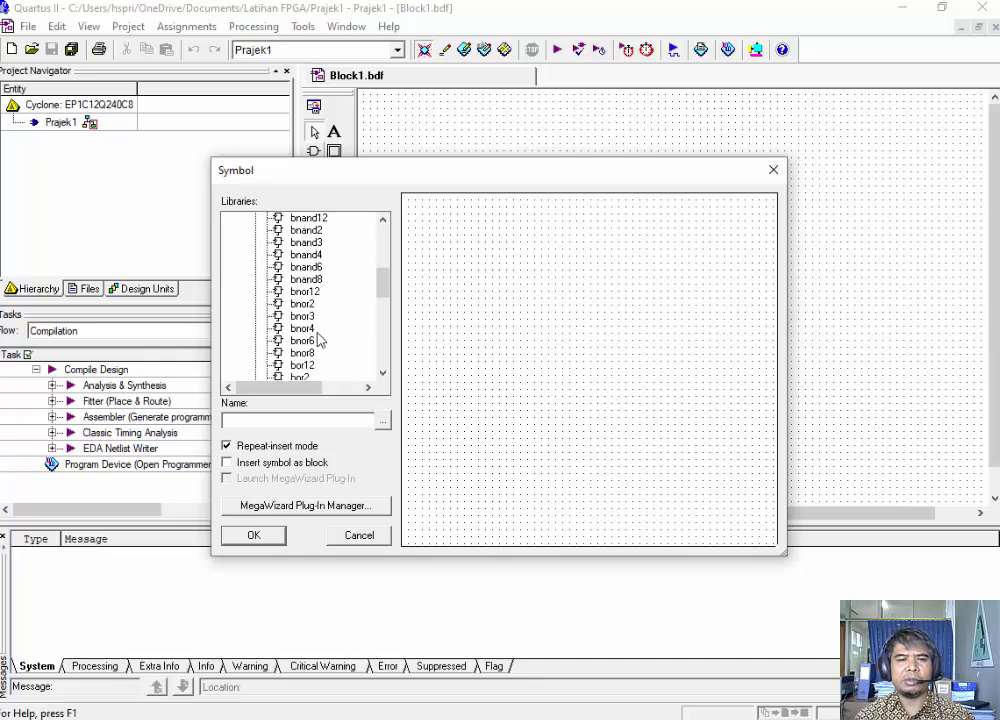
{"action": "scroll", "coordinate": [317, 344], "scroll_direction": "down", "scroll_amount": 10}
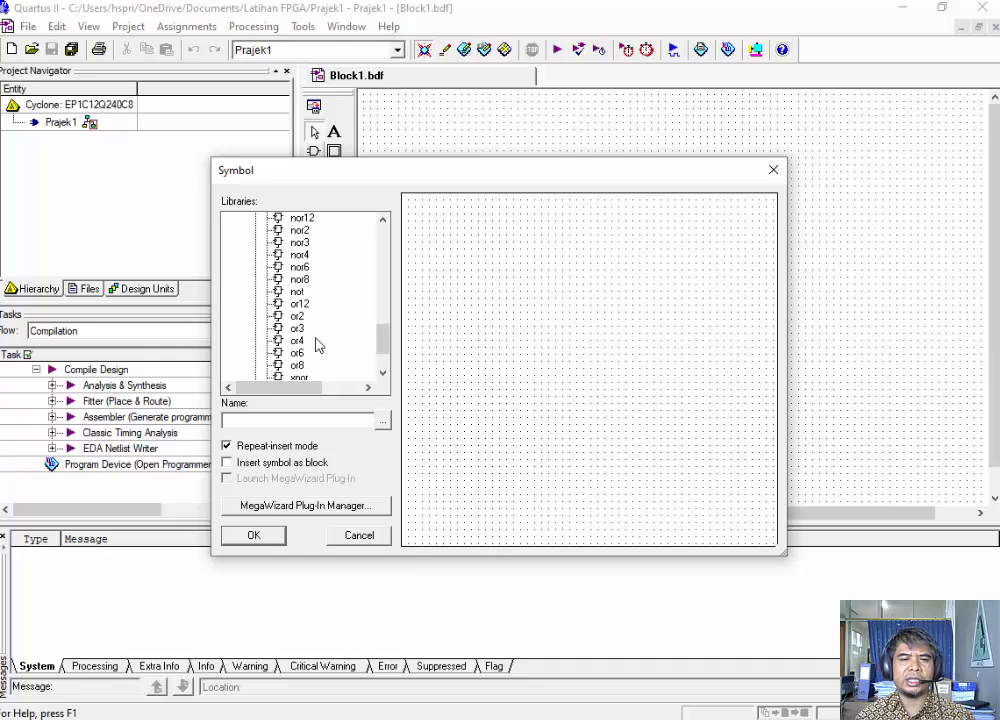
{"action": "scroll", "coordinate": [316, 344], "scroll_direction": "up", "scroll_amount": 14}
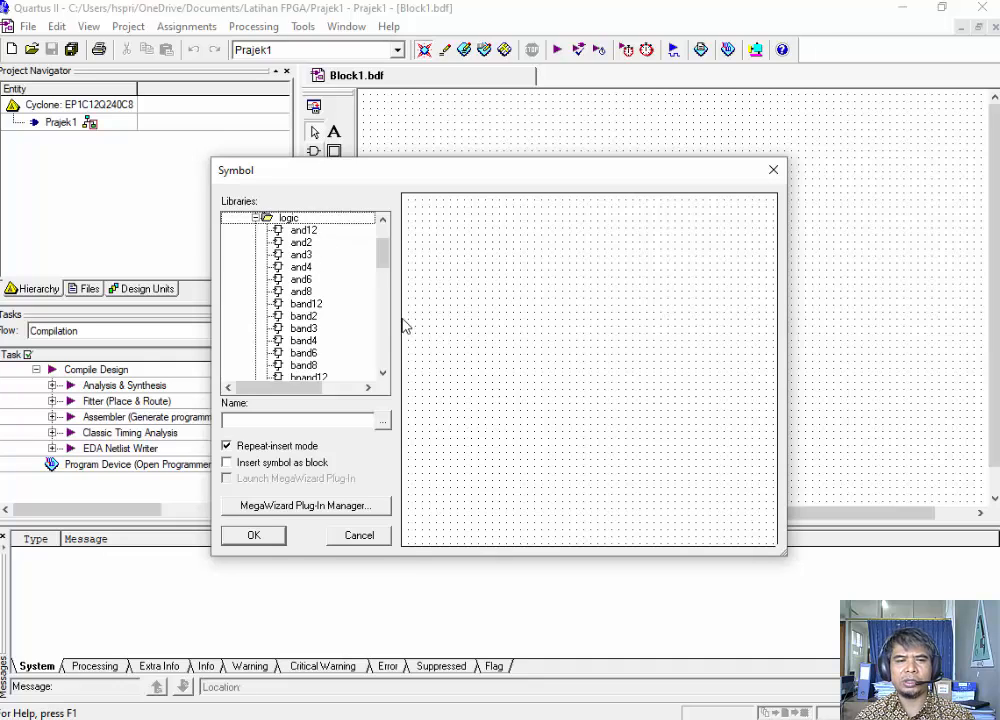
{"action": "scroll", "coordinate": [366, 315], "scroll_direction": "down", "scroll_amount": 8}
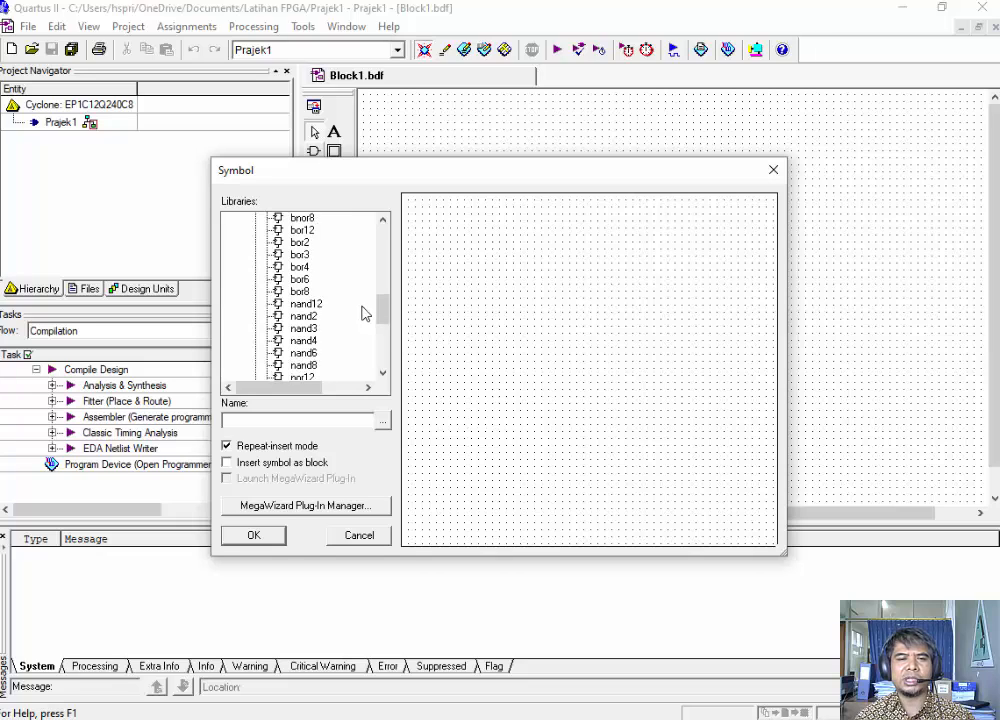
{"action": "scroll", "coordinate": [366, 315], "scroll_direction": "down", "scroll_amount": 4}
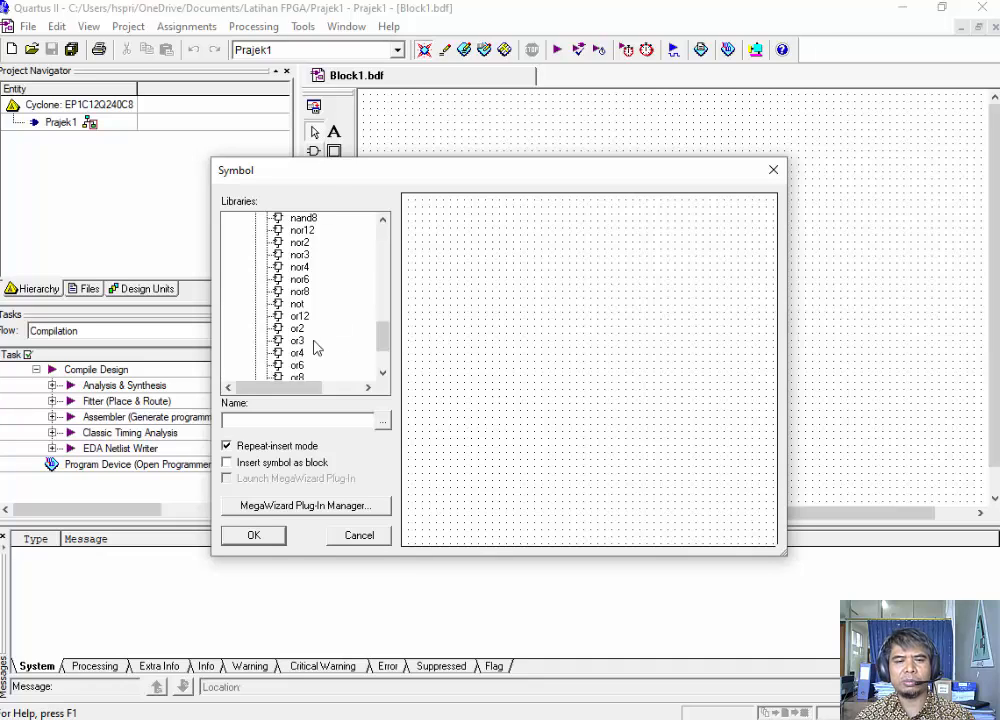
{"action": "scroll", "coordinate": [352, 328], "scroll_direction": "up", "scroll_amount": 10}
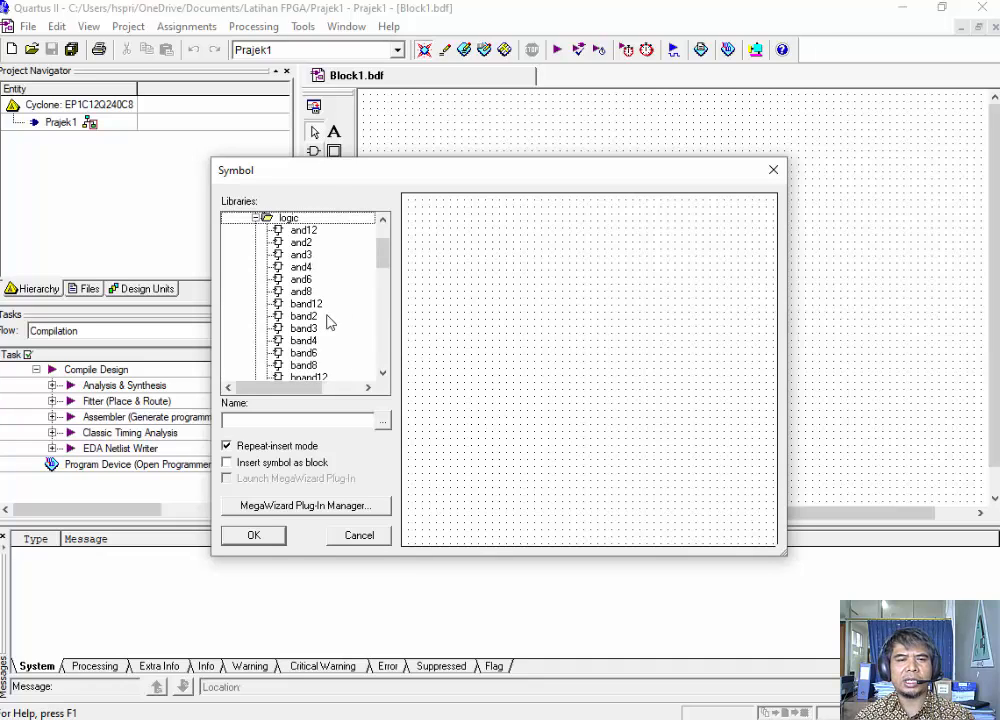
- Place one and2 gate in the upper middle of the schematic and end symbol insertion
{"action": "left_click", "coordinate": [297, 244]}
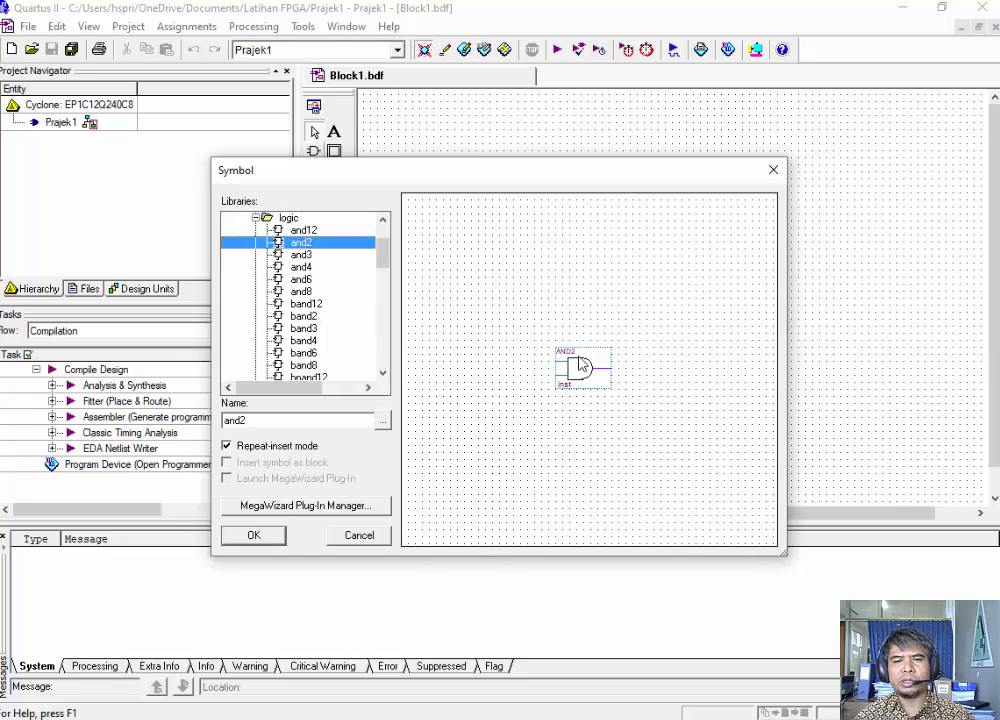
{"action": "left_click", "coordinate": [255, 537]}
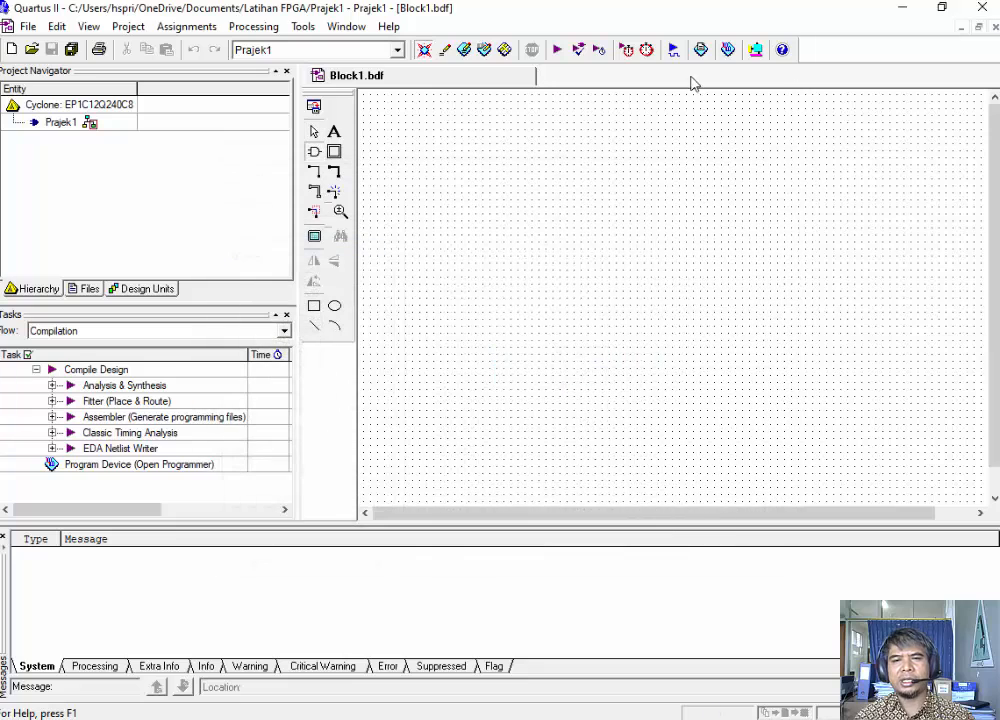
{"action": "left_click", "coordinate": [640, 181]}
{"action": "left_click_drag", "start_coordinate": [640, 181], "coordinate": [660, 172]}
{"action": "left_click", "coordinate": [660, 172]}
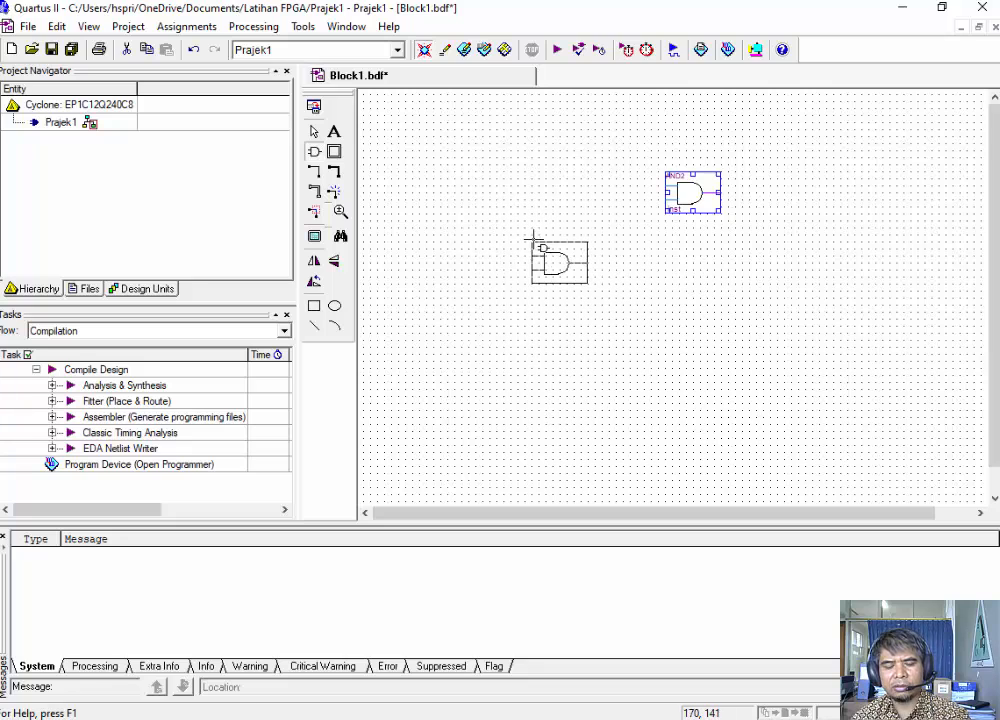
{"action": "key", "text": "Escape"}
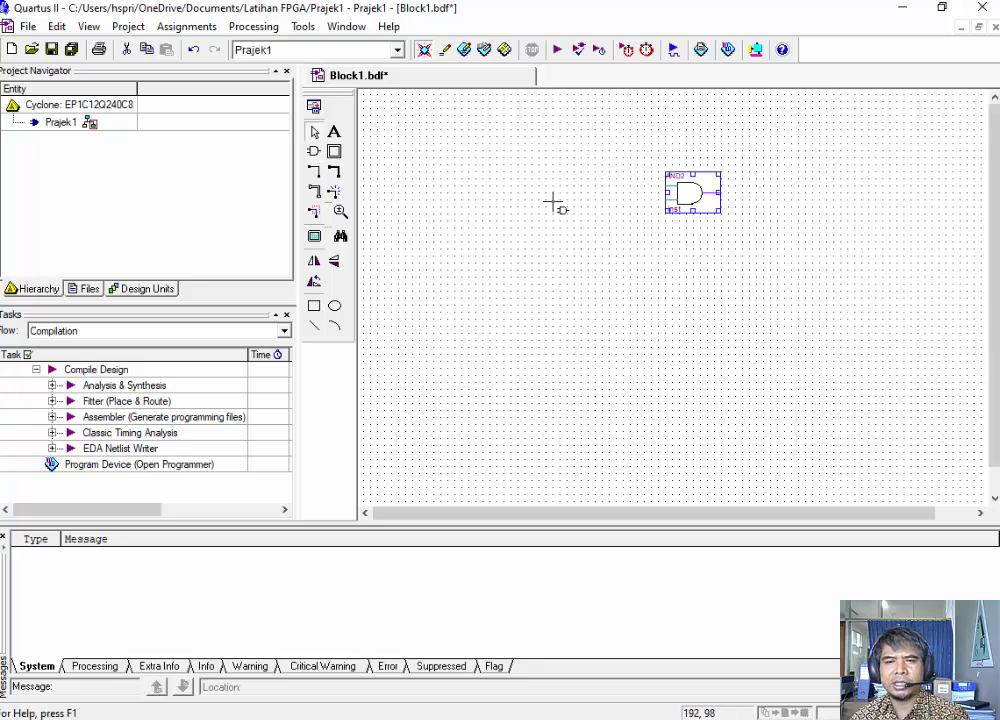
{"action": "left_click", "coordinate": [767, 255]}
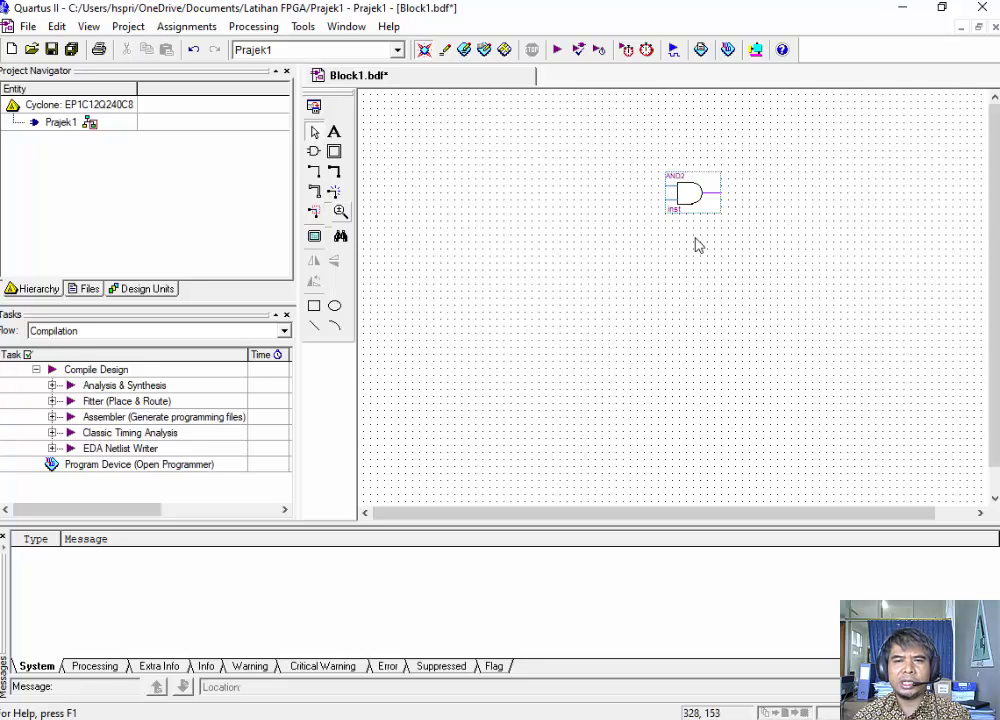
- Place one or2 gate from the logic primitives just below and right of the AND2 gate, ending symbol insertion
{"action": "left_click", "coordinate": [316, 152]}
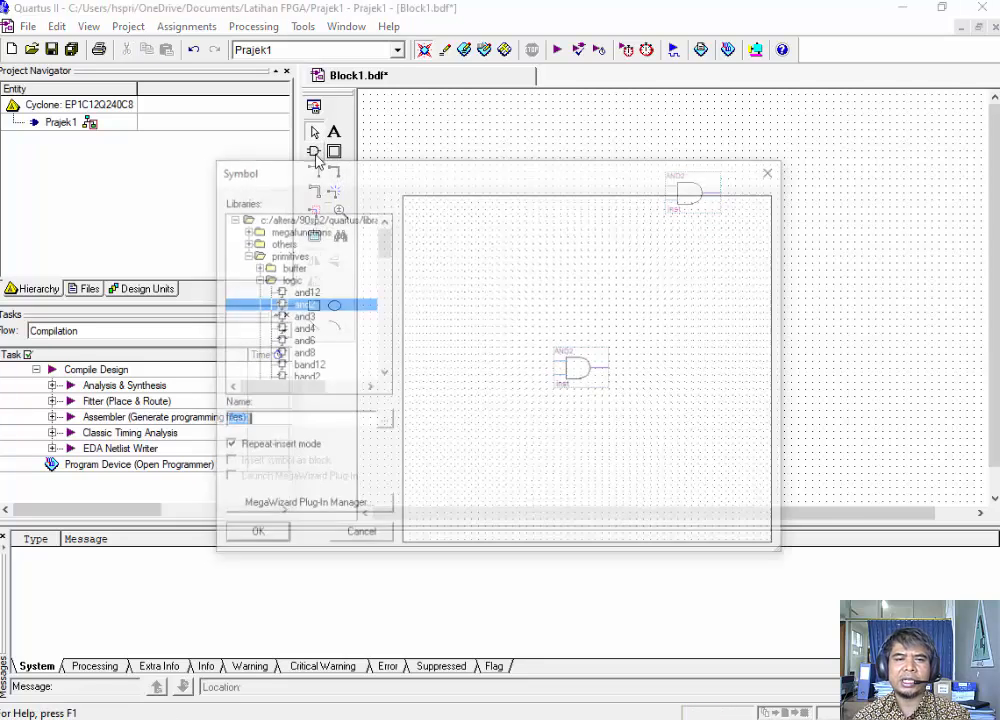
{"action": "left_click_drag", "start_coordinate": [384, 247], "coordinate": [389, 347]}
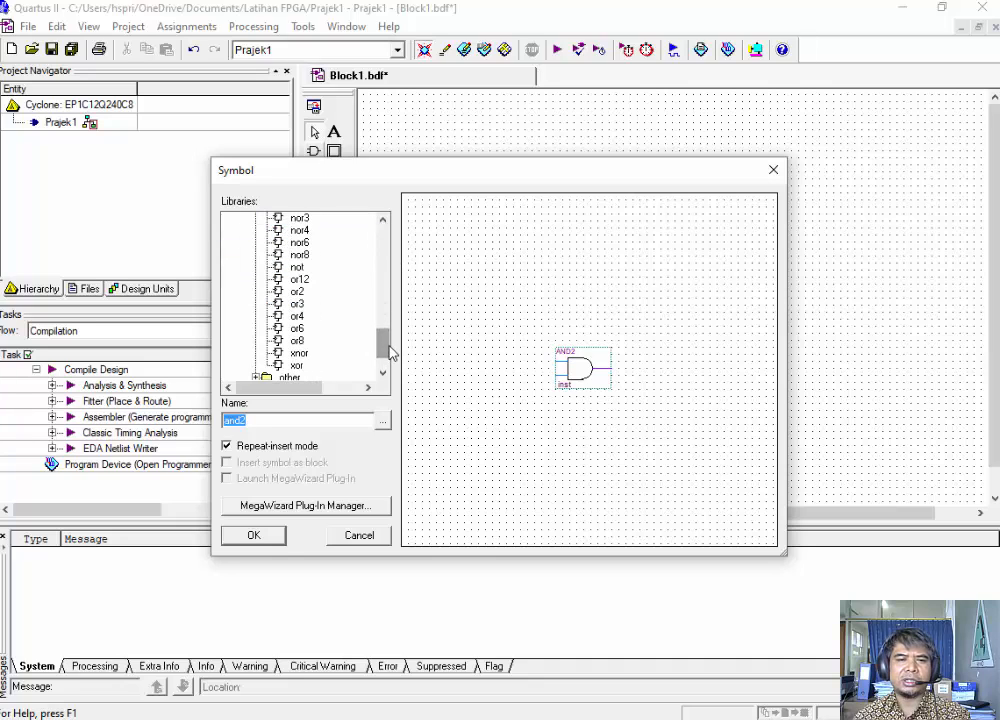
{"action": "left_click", "coordinate": [289, 291]}
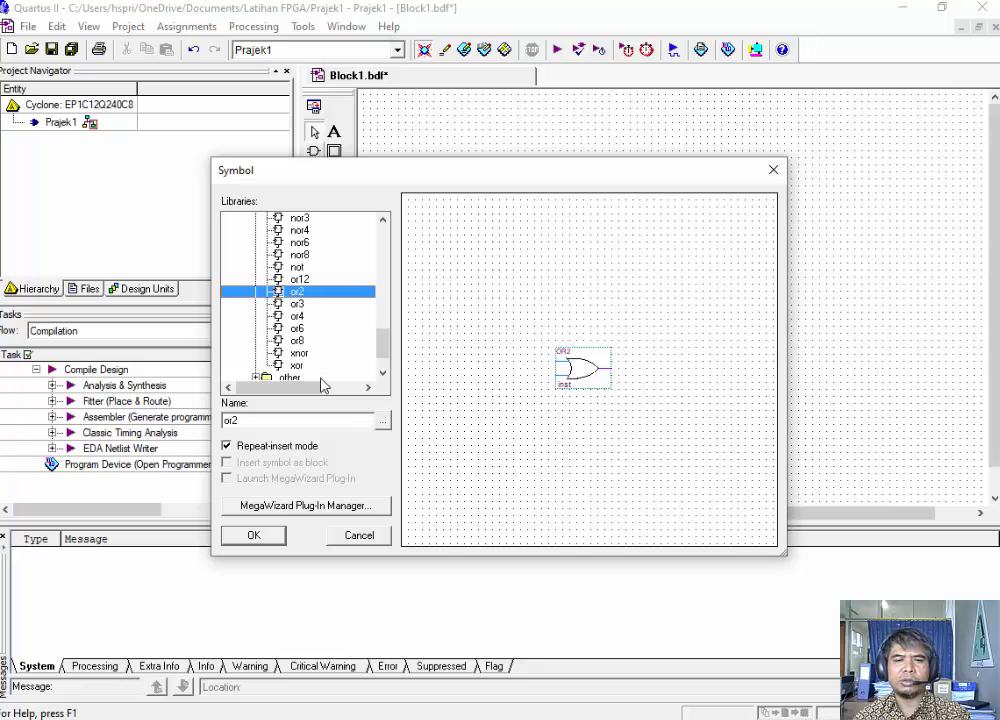
{"action": "left_click", "coordinate": [257, 536]}
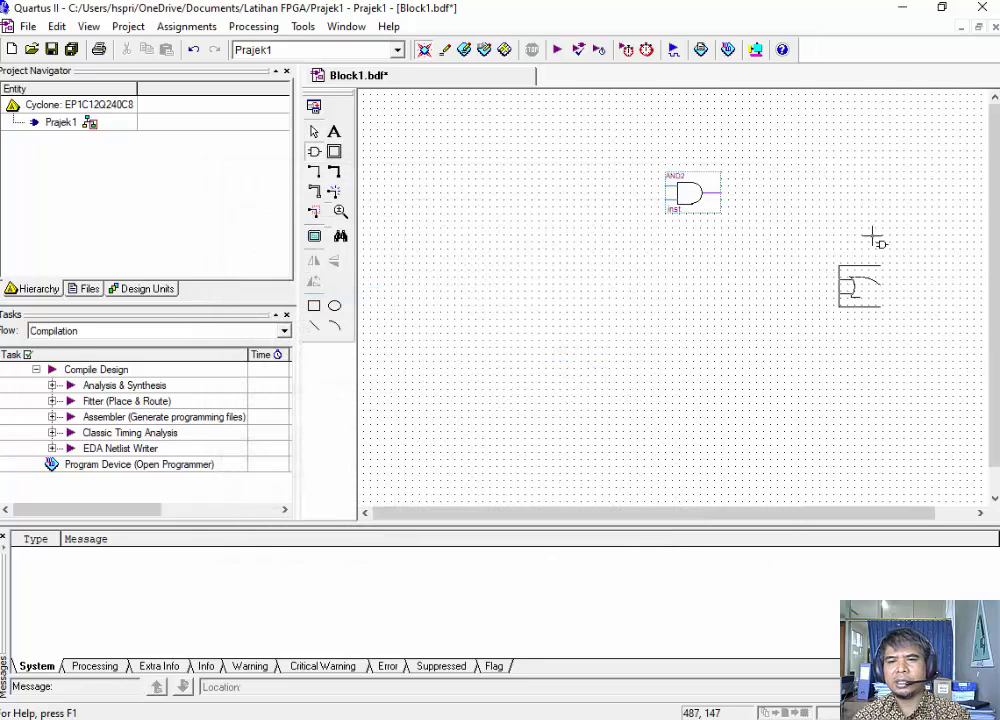
{"action": "left_click", "coordinate": [729, 201]}
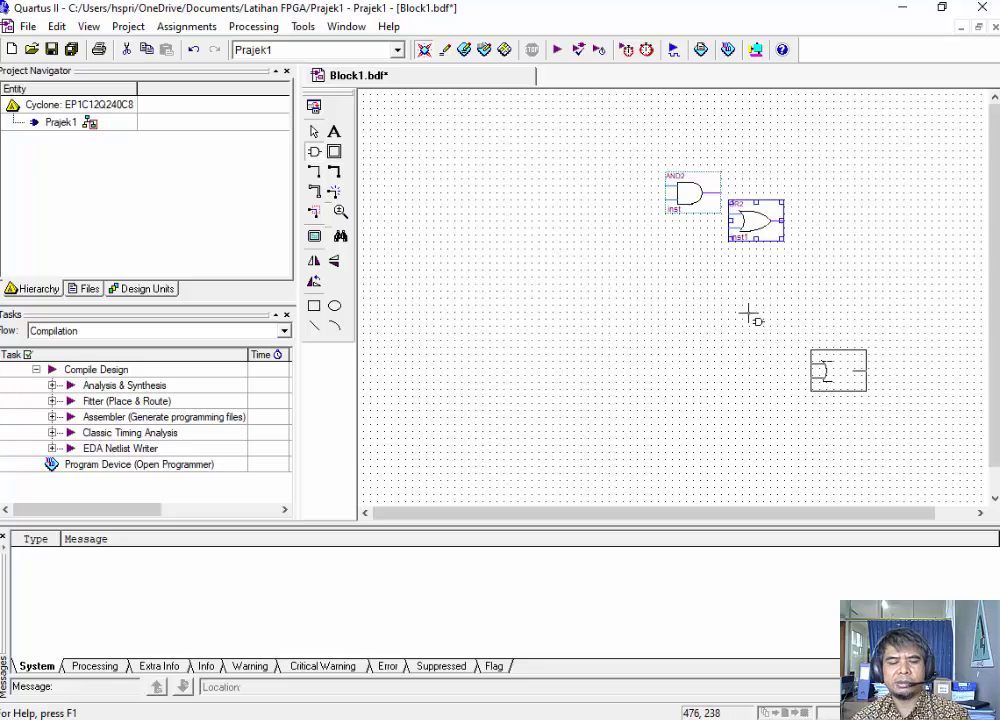
{"action": "key", "text": "Escape"}
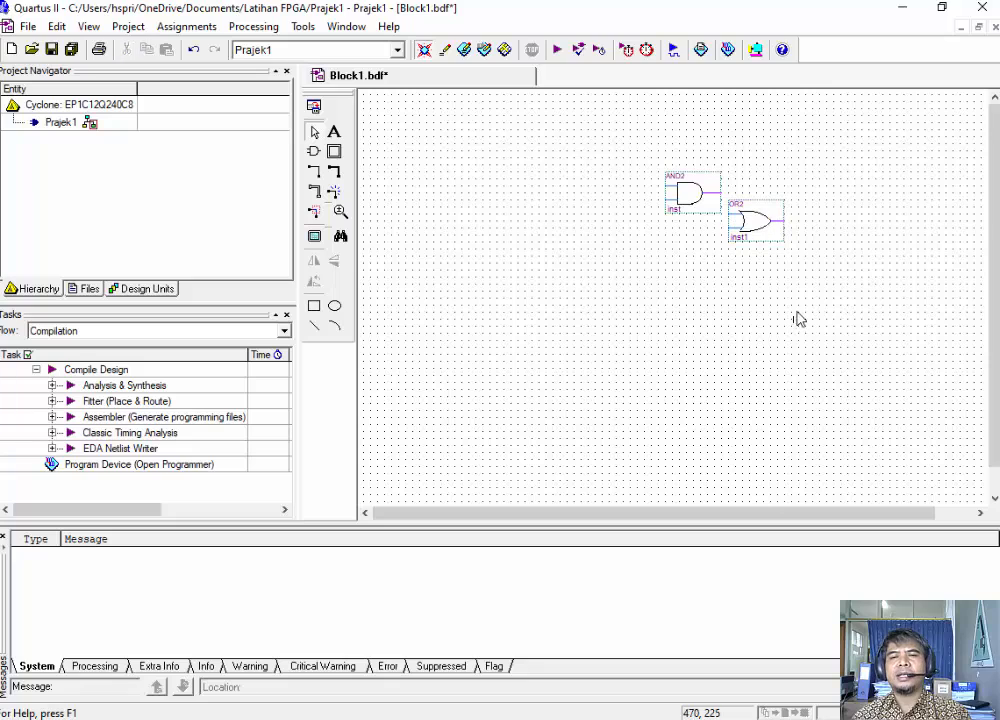
- Move the OR2 gate farther right and slightly down to leave wiring space beside the AND2 gate
{"action": "left_click", "coordinate": [762, 249]}
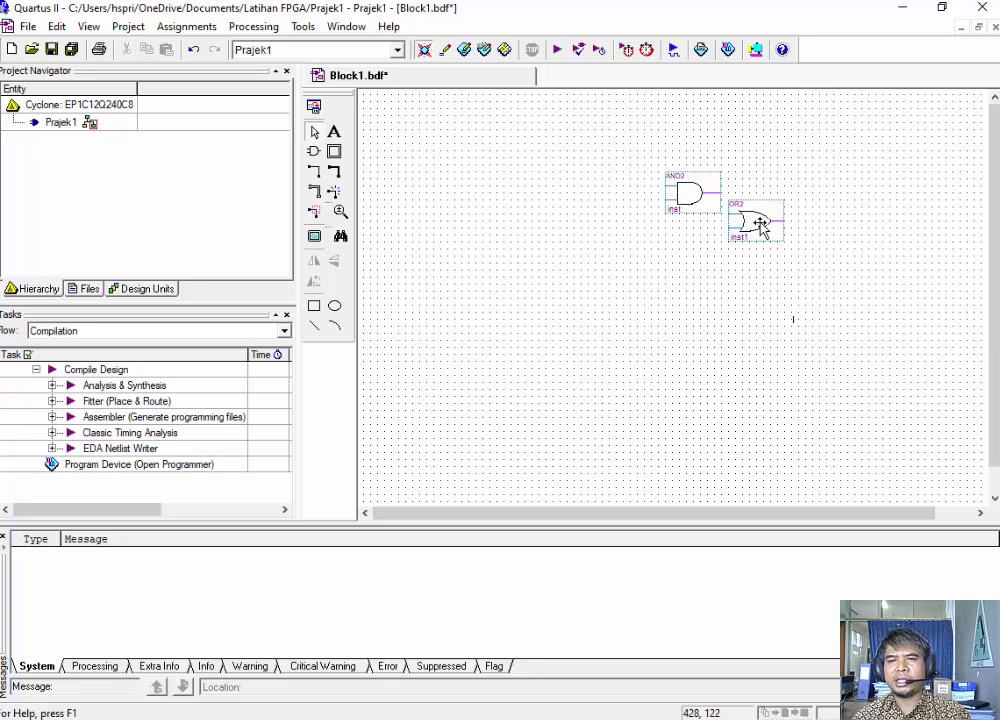
{"action": "left_click_drag", "start_coordinate": [772, 232], "coordinate": [790, 244]}
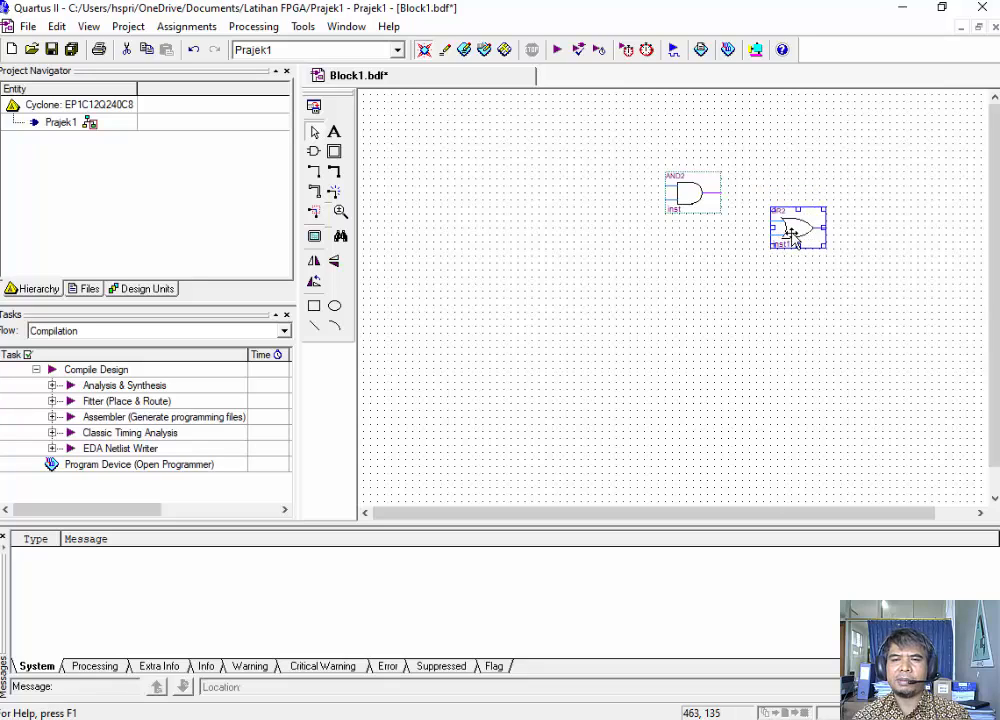
{"action": "left_click", "coordinate": [762, 290]}
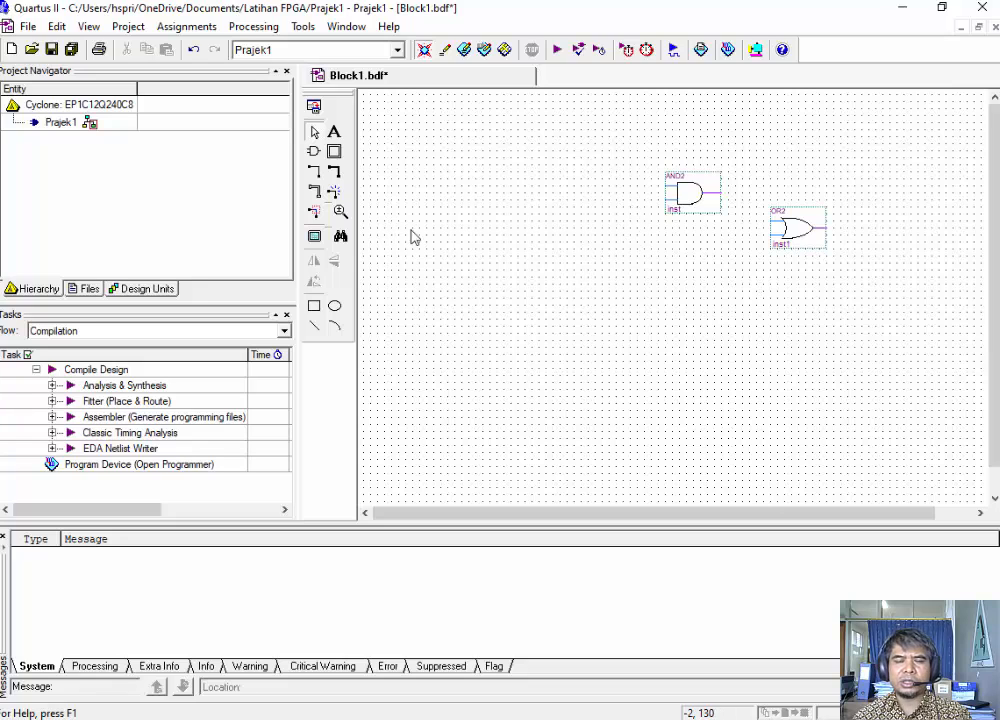
- Place three input pins from the pin primitives, stacked vertically to the left of the AND2 gate, and end symbol insertion
{"action": "left_click", "coordinate": [314, 155]}
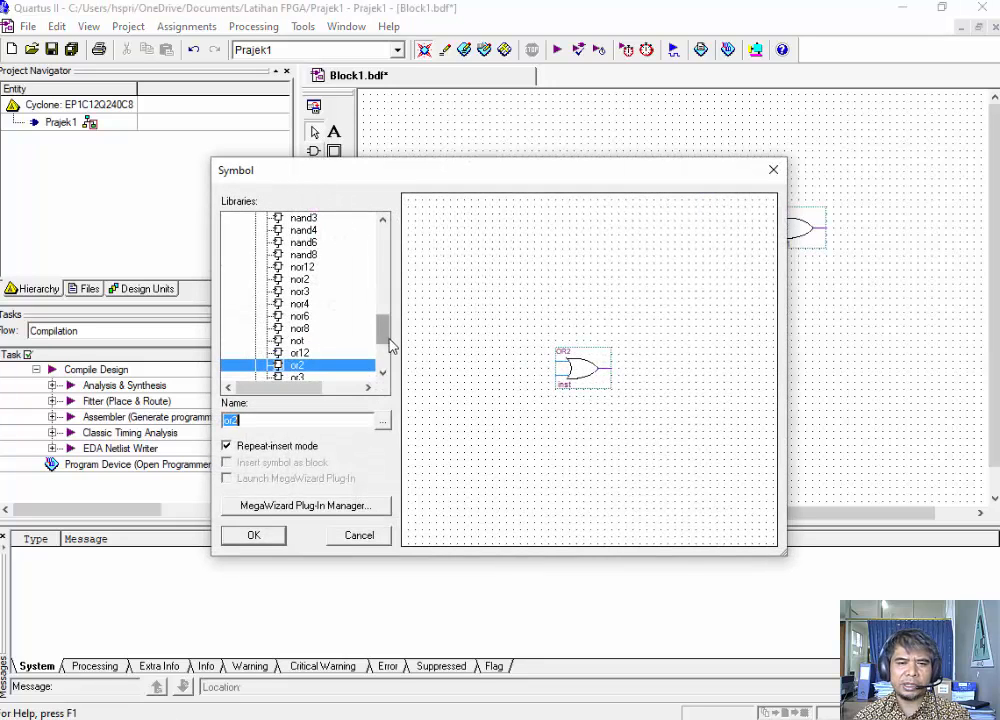
{"action": "left_click_drag", "start_coordinate": [381, 331], "coordinate": [390, 212]}
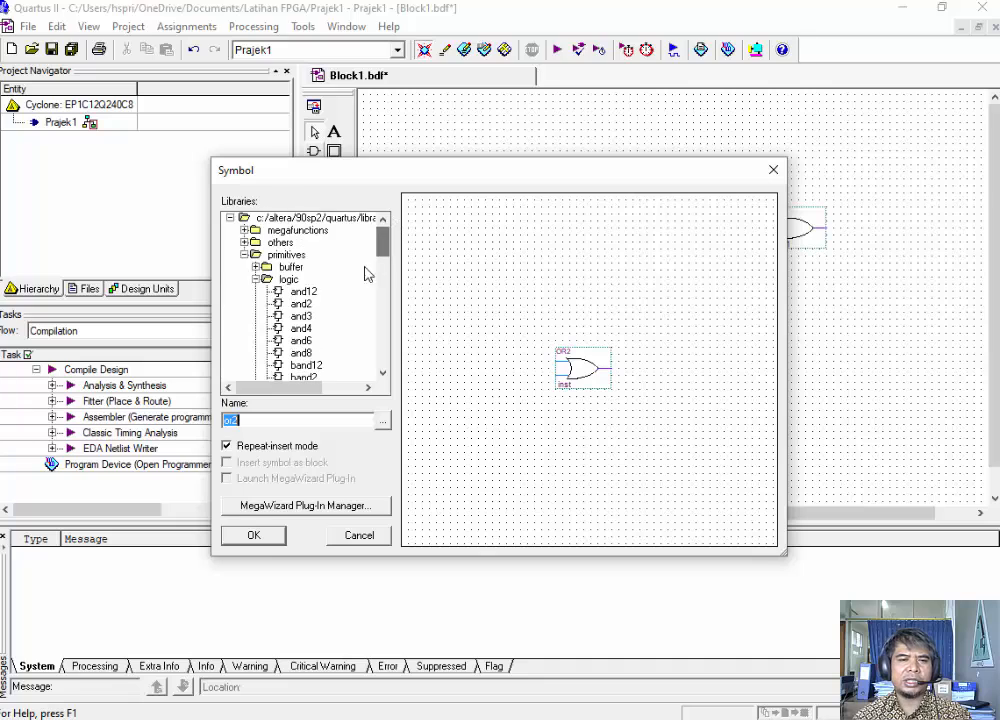
{"action": "left_click", "coordinate": [256, 279]}
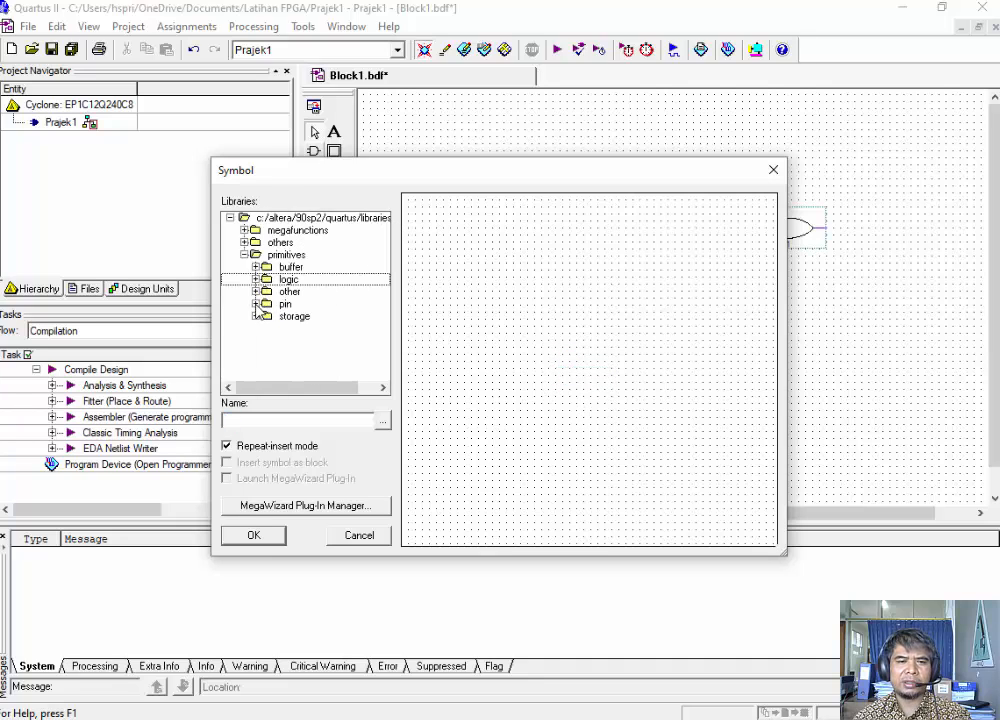
{"action": "left_click", "coordinate": [256, 304]}
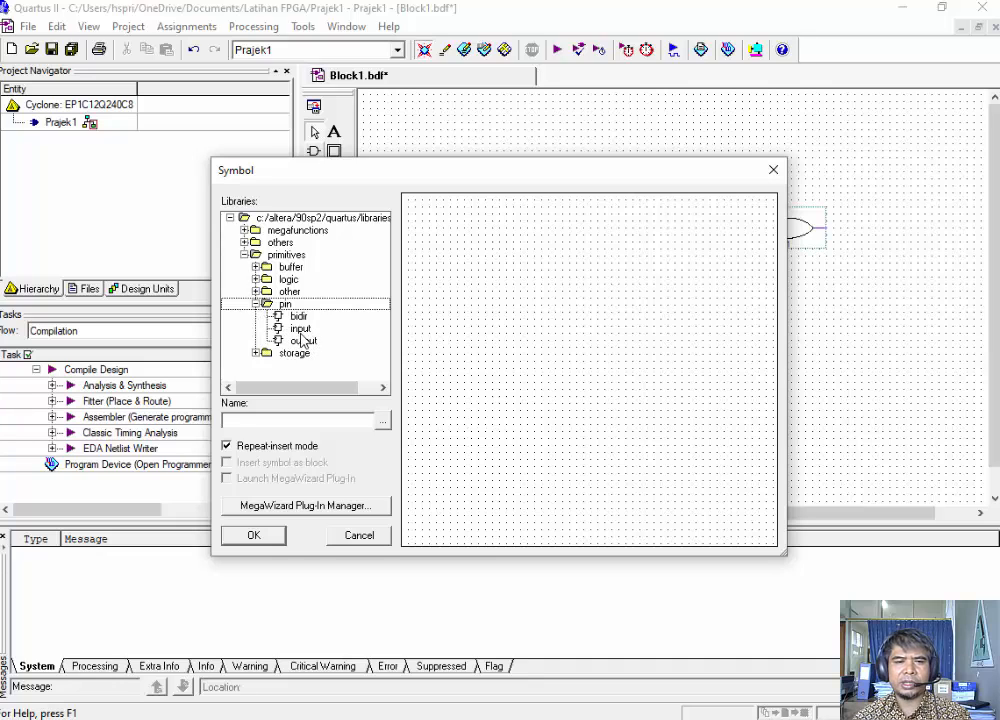
{"action": "left_click", "coordinate": [301, 334]}
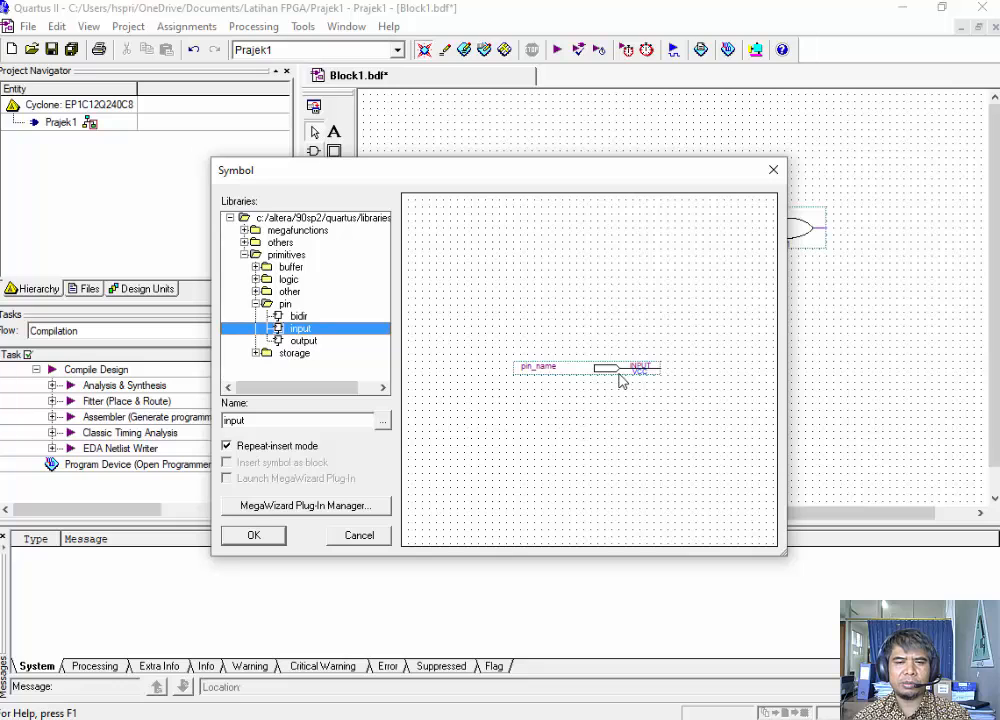
{"action": "left_click", "coordinate": [254, 536]}
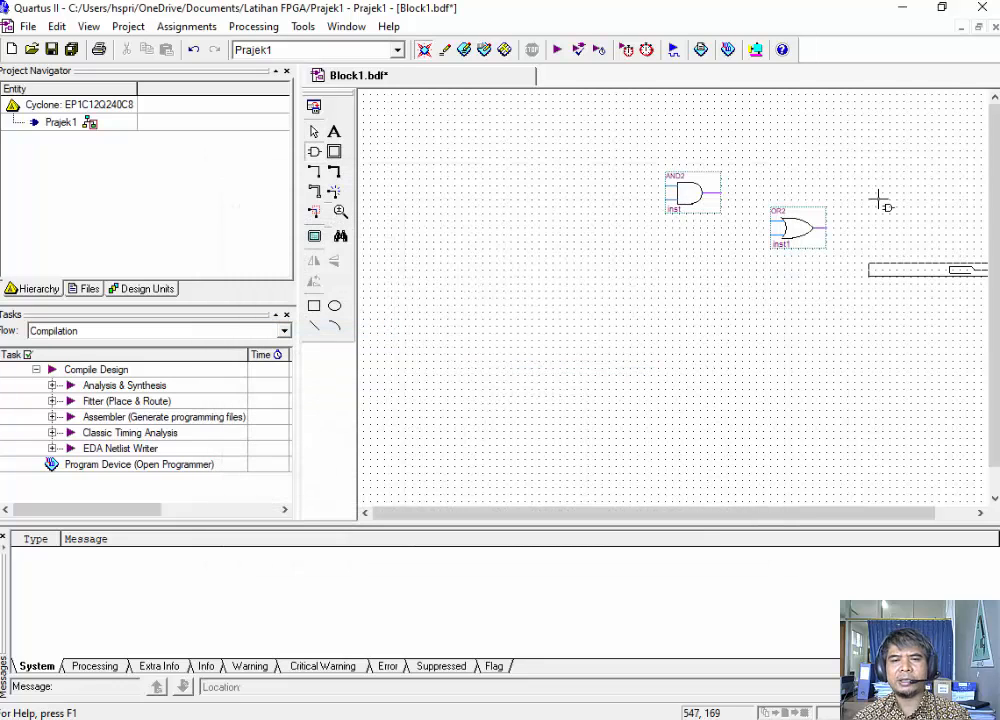
{"action": "left_click", "coordinate": [461, 180]}
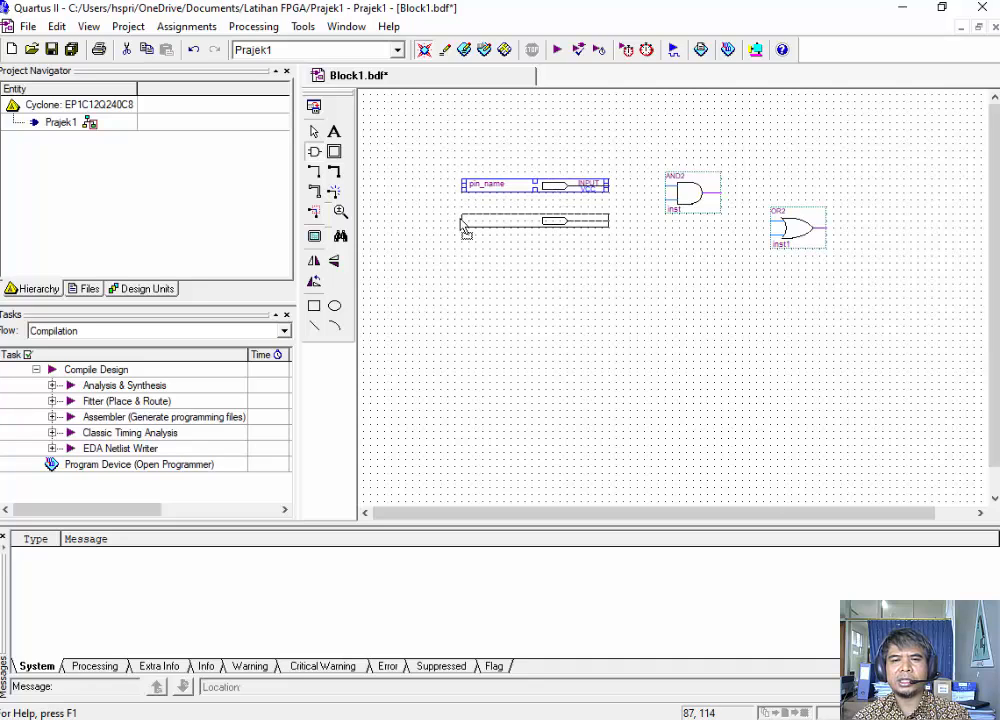
{"action": "left_click", "coordinate": [461, 221]}
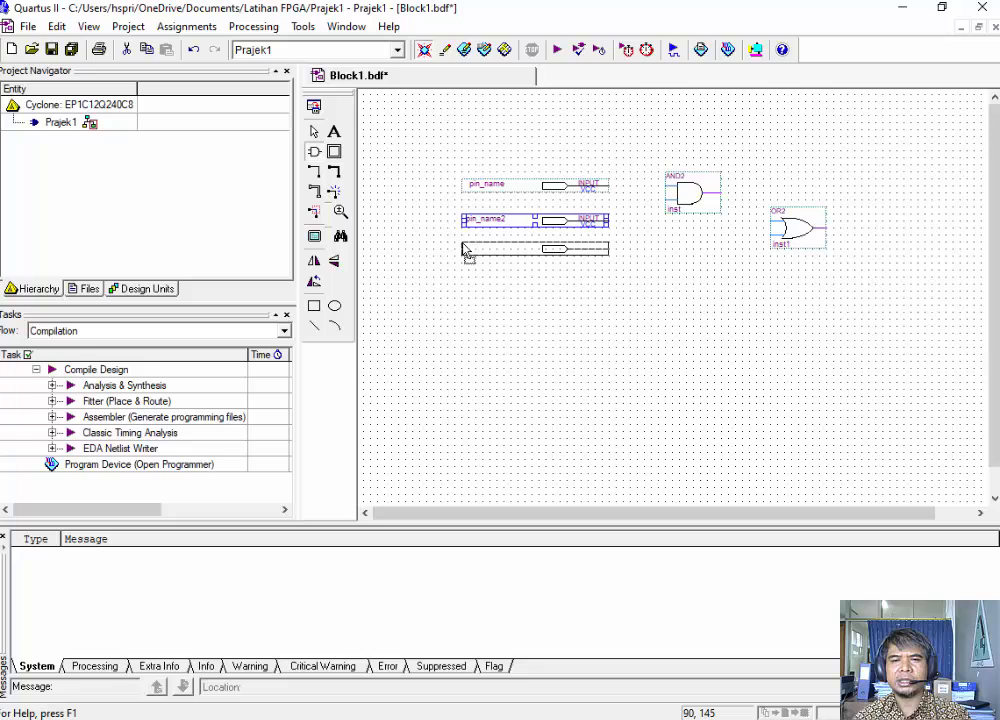
{"action": "left_click", "coordinate": [463, 249]}
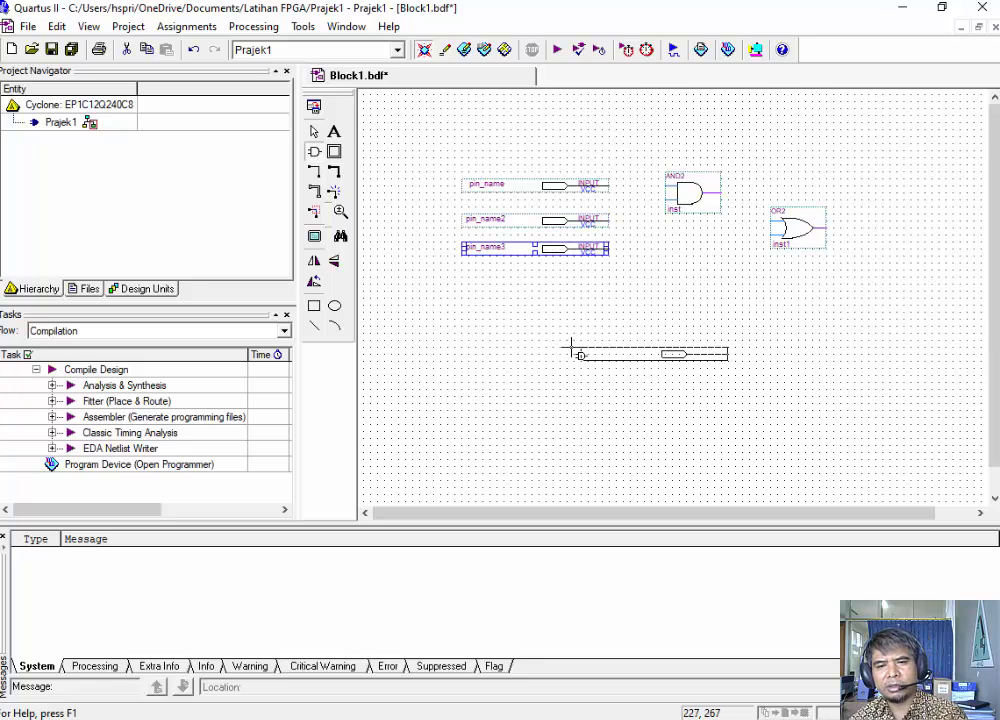
{"action": "key", "text": "Escape"}
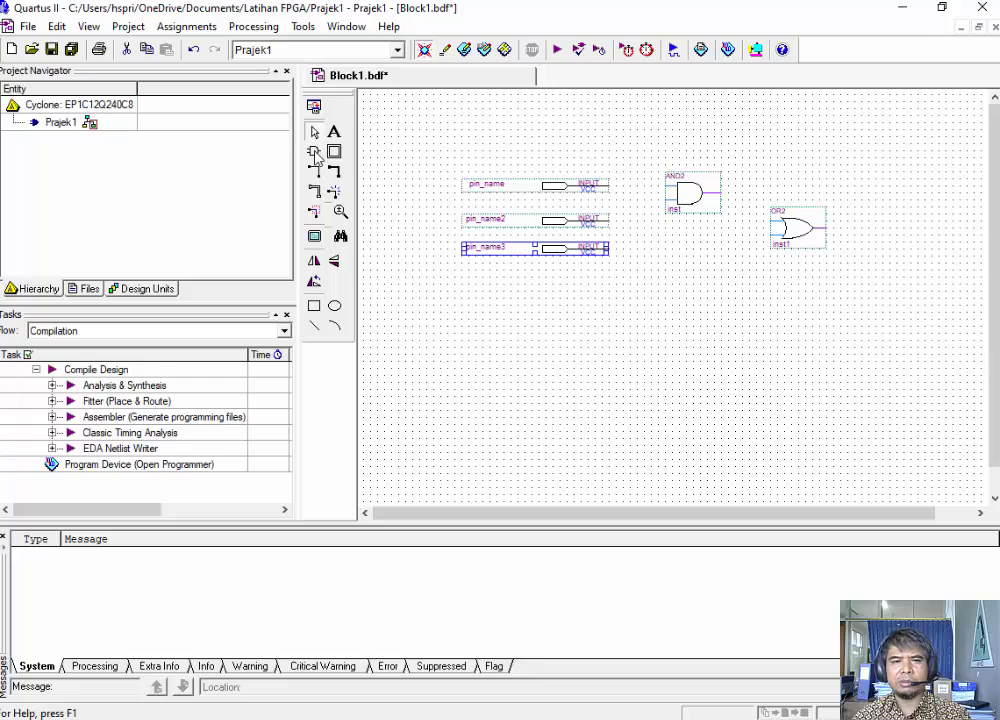
- Place one output pin from the pin primitives to the right of the OR2 gate, level with its output, and end symbol insertion
{"action": "left_click", "coordinate": [315, 155]}
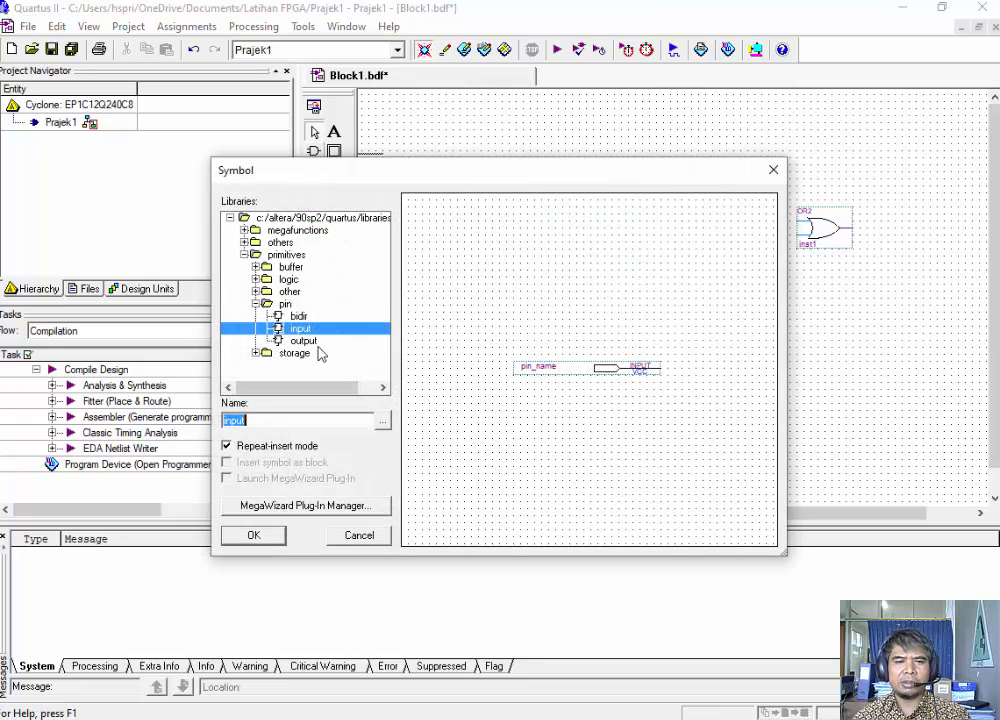
{"action": "left_click", "coordinate": [305, 341]}
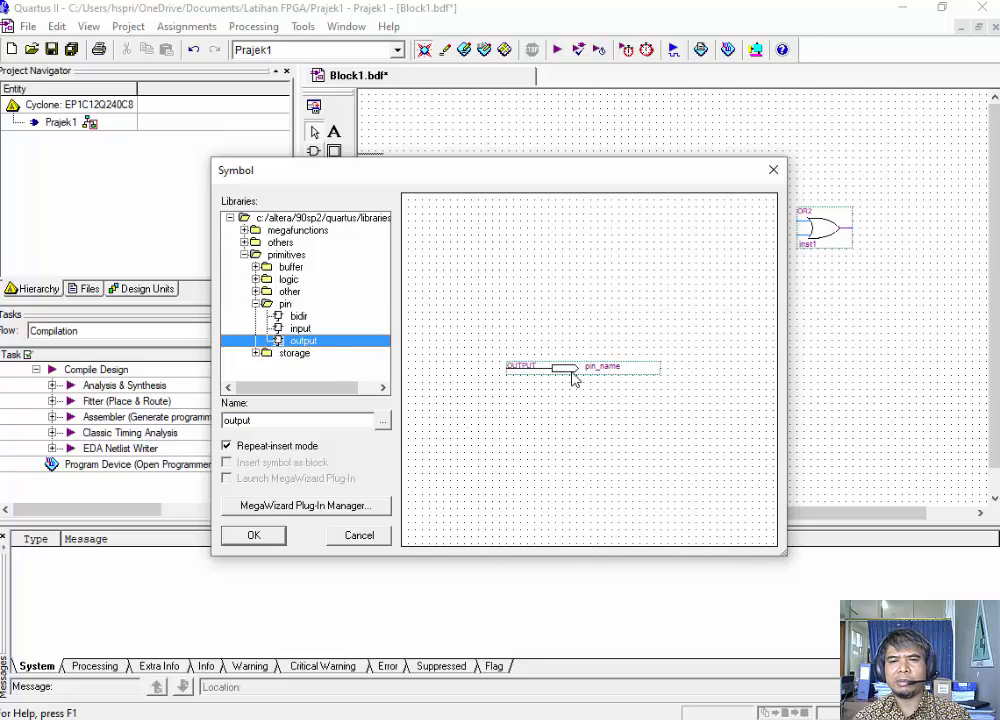
{"action": "left_click", "coordinate": [256, 537]}
{"action": "left_click", "coordinate": [876, 219]}
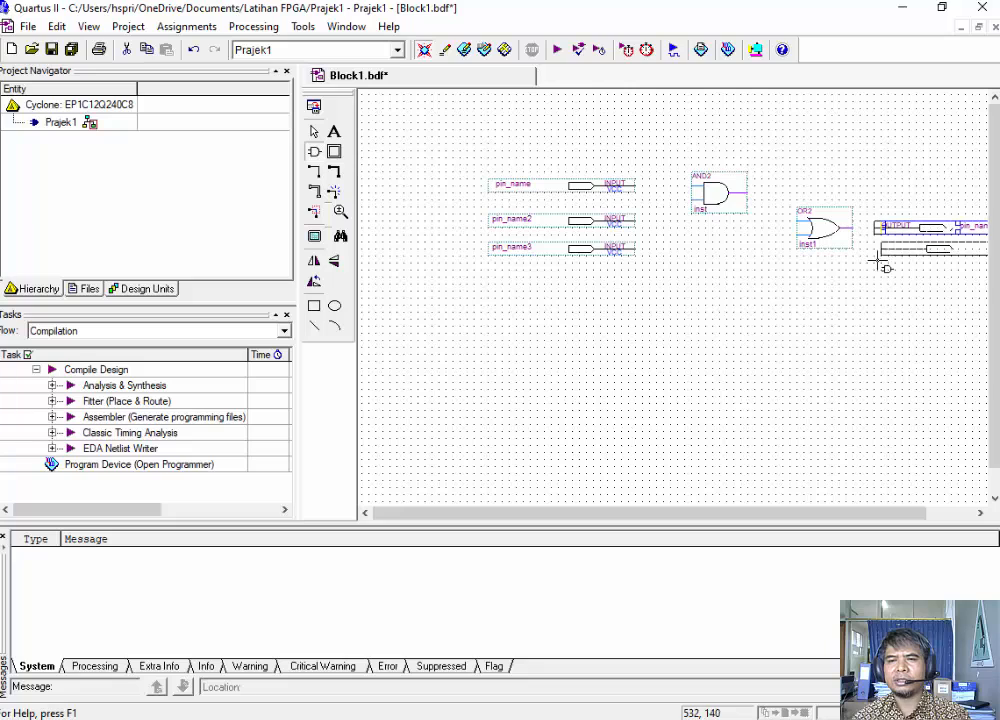
{"action": "key", "text": "Escape"}
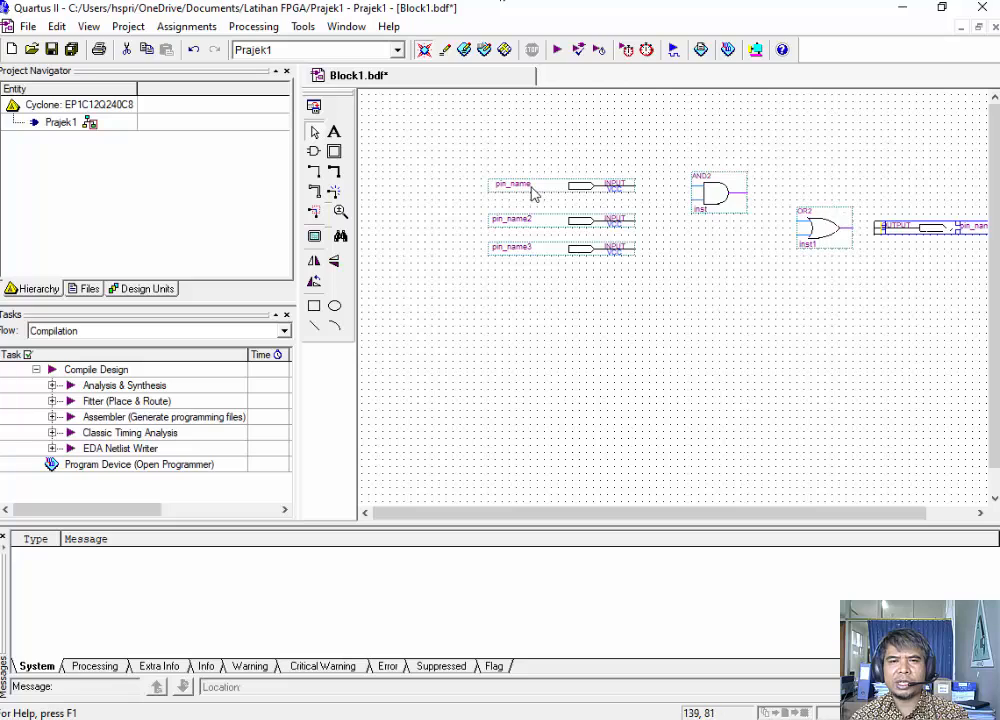
- Wire the first input pin to the AND2 gate's upper input and the second input pin to its lower input
{"action": "left_click", "coordinate": [637, 193]}
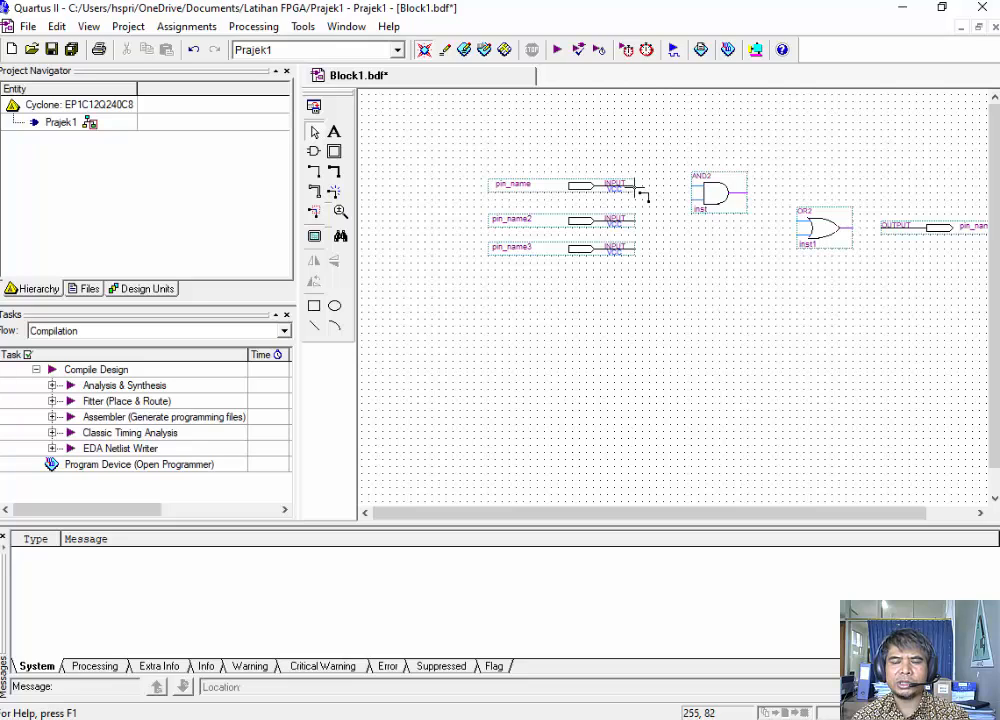
{"action": "left_click_drag", "start_coordinate": [636, 186], "coordinate": [692, 186]}
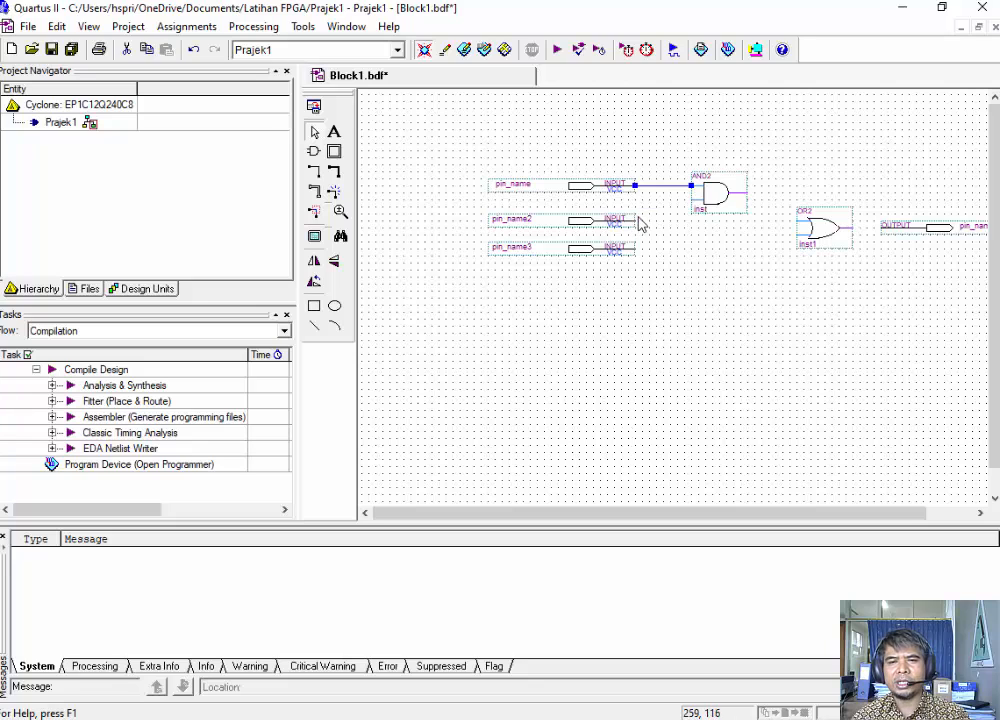
{"action": "left_click_drag", "start_coordinate": [636, 219], "coordinate": [691, 200]}
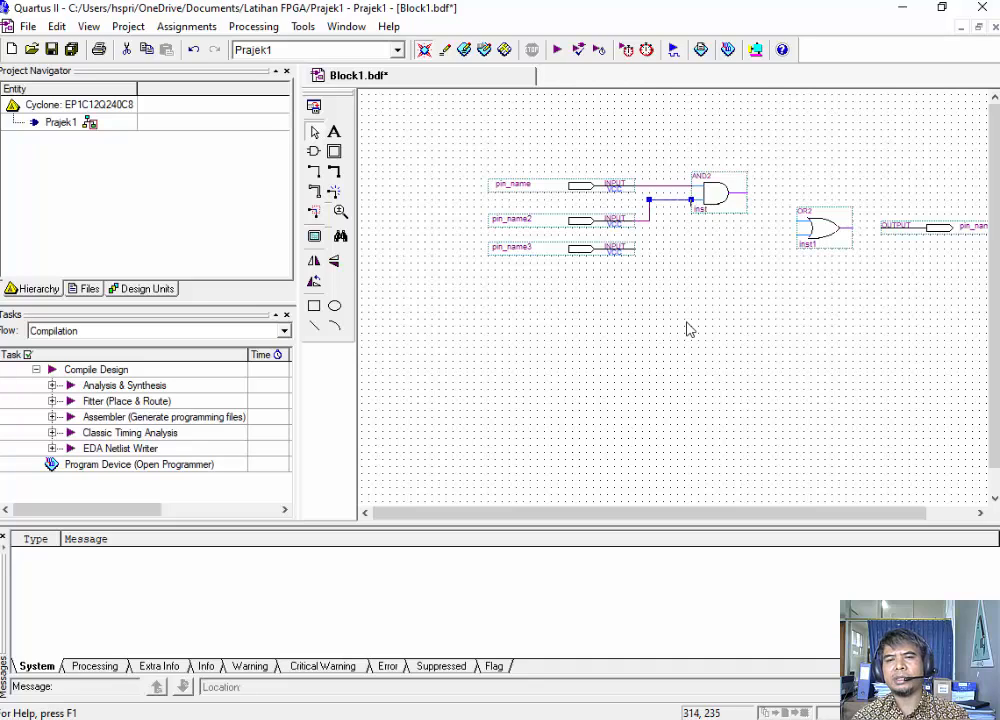
{"action": "left_click", "coordinate": [687, 329]}
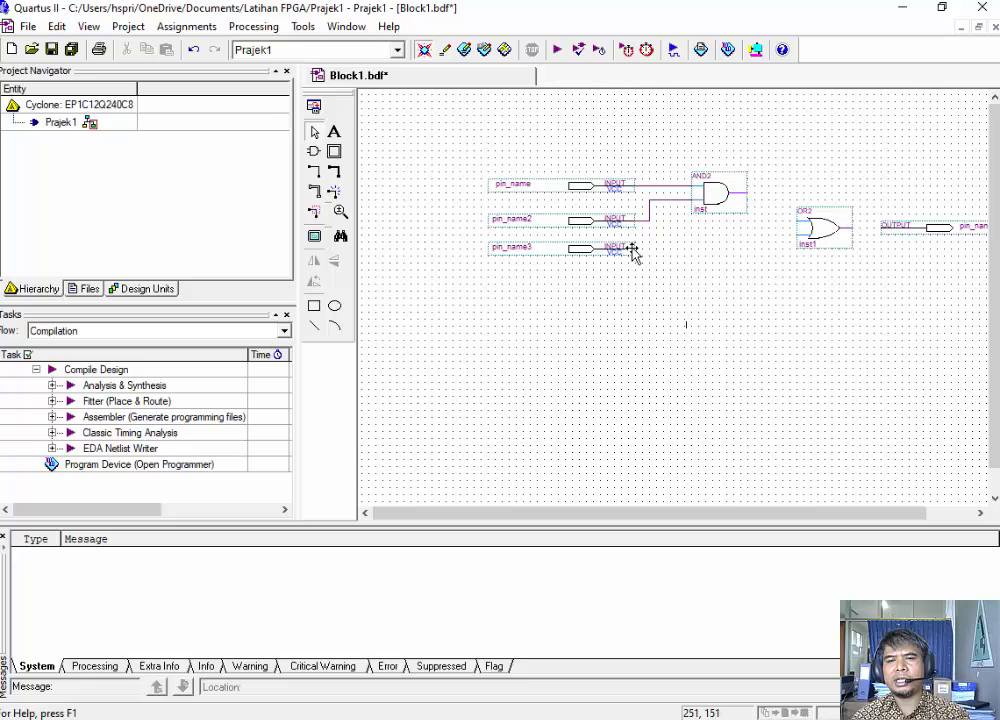
- Wire the third input pin to the OR2 gate's lower input and the AND2 output to its upper input
{"action": "left_click_drag", "start_coordinate": [632, 249], "coordinate": [815, 235]}
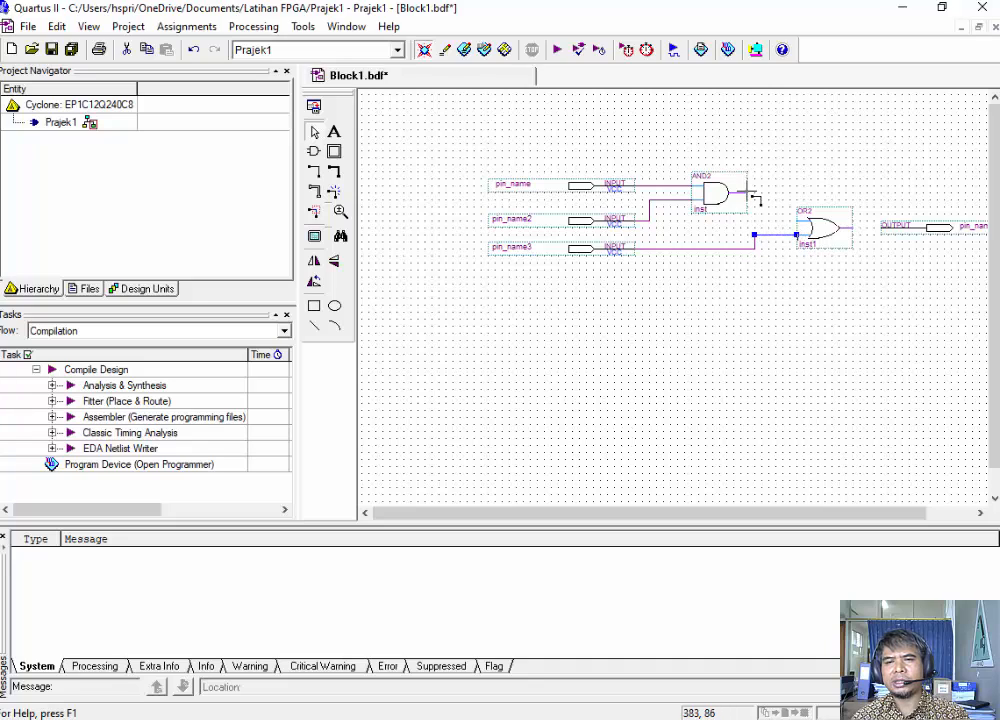
{"action": "mouse_move", "coordinate": [755, 199]}
{"action": "left_mouse_down"}
{"action": "mouse_move", "coordinate": [773, 226]}
{"action": "mouse_move", "coordinate": [797, 221]}
{"action": "left_mouse_up"}
{"action": "left_click", "coordinate": [778, 349]}
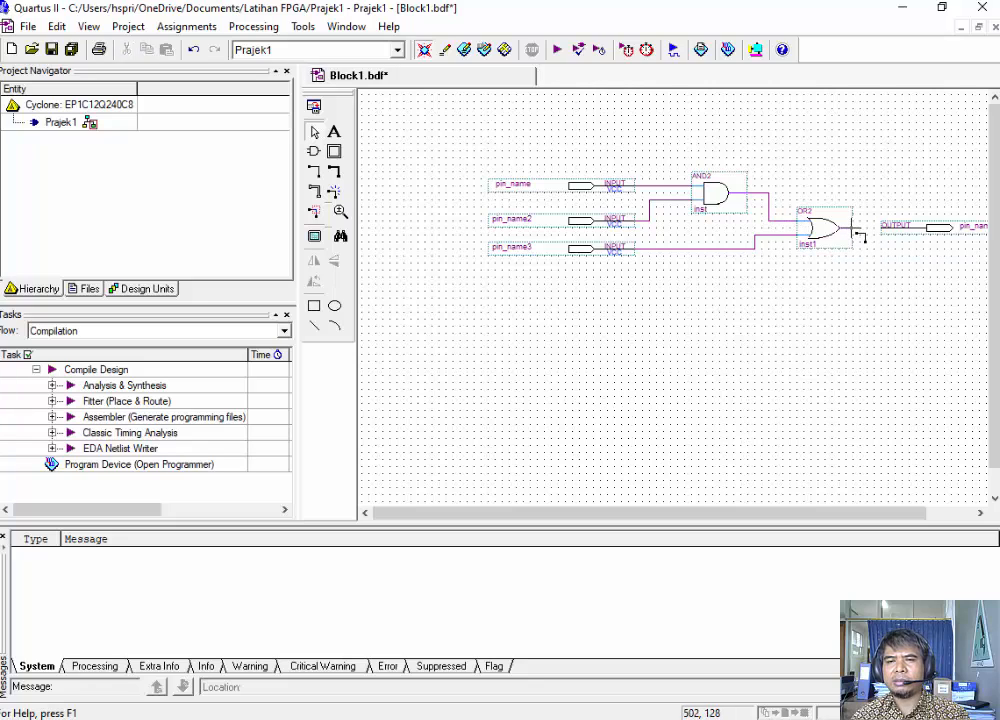
- Wire the OR2 gate's output to the output pin and check that connection
{"action": "left_click_drag", "start_coordinate": [853, 229], "coordinate": [881, 229]}
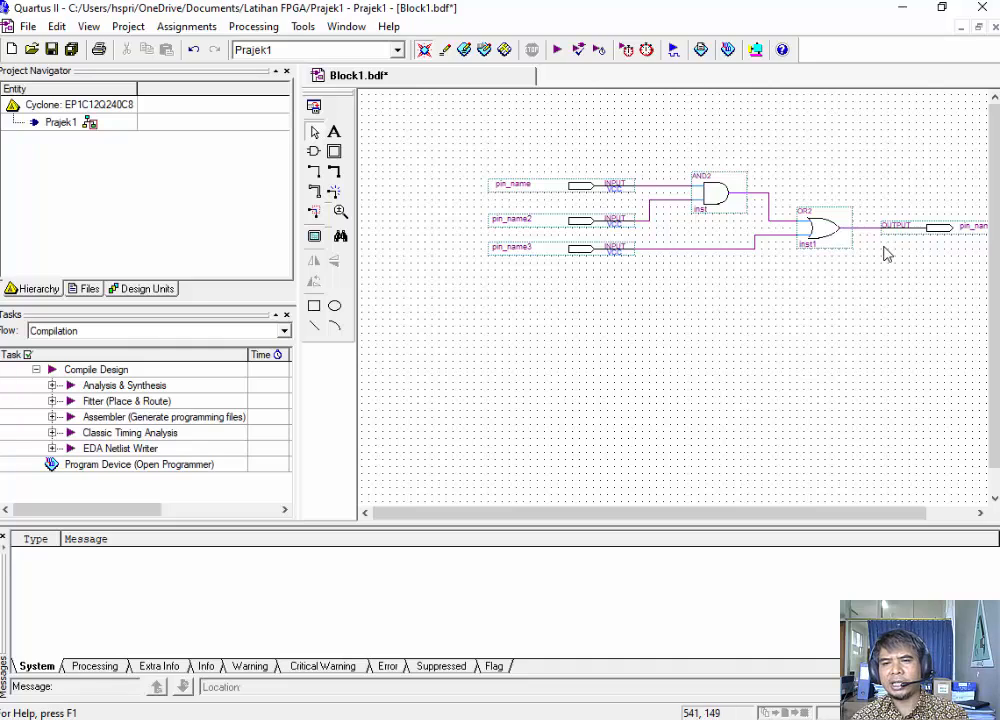
{"action": "scroll", "coordinate": [838, 262], "scroll_direction": "up", "scroll_amount": 2, "text": "ctrl"}
{"action": "scroll", "coordinate": [838, 262], "scroll_direction": "down", "scroll_amount": 2, "text": "ctrl"}
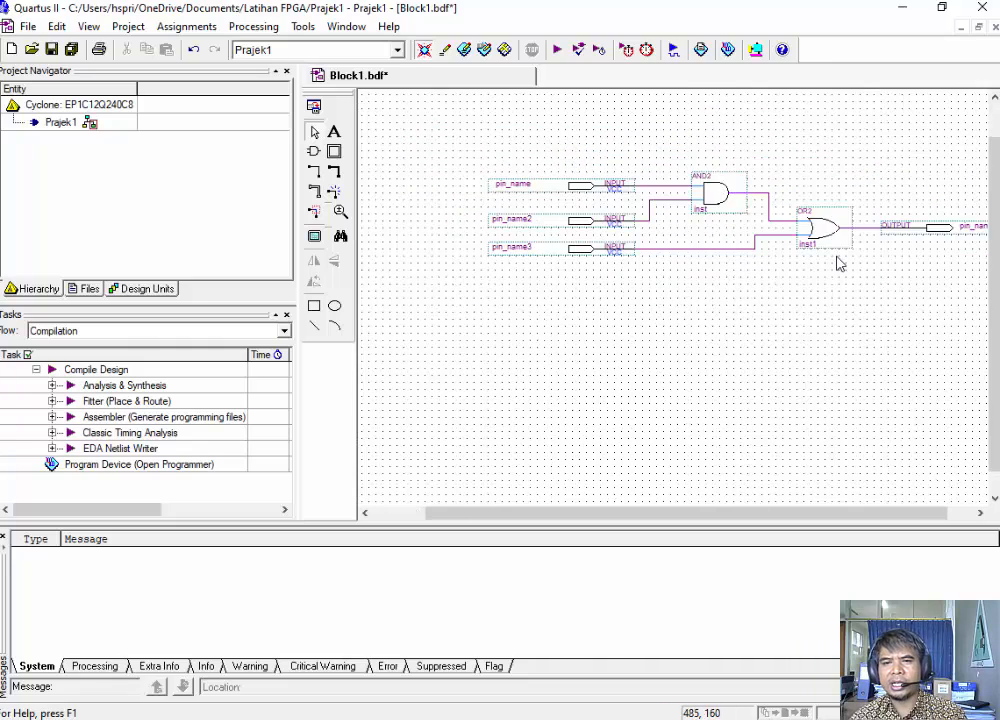
{"action": "scroll", "coordinate": [838, 262], "scroll_direction": "up", "scroll_amount": 1, "text": "ctrl"}
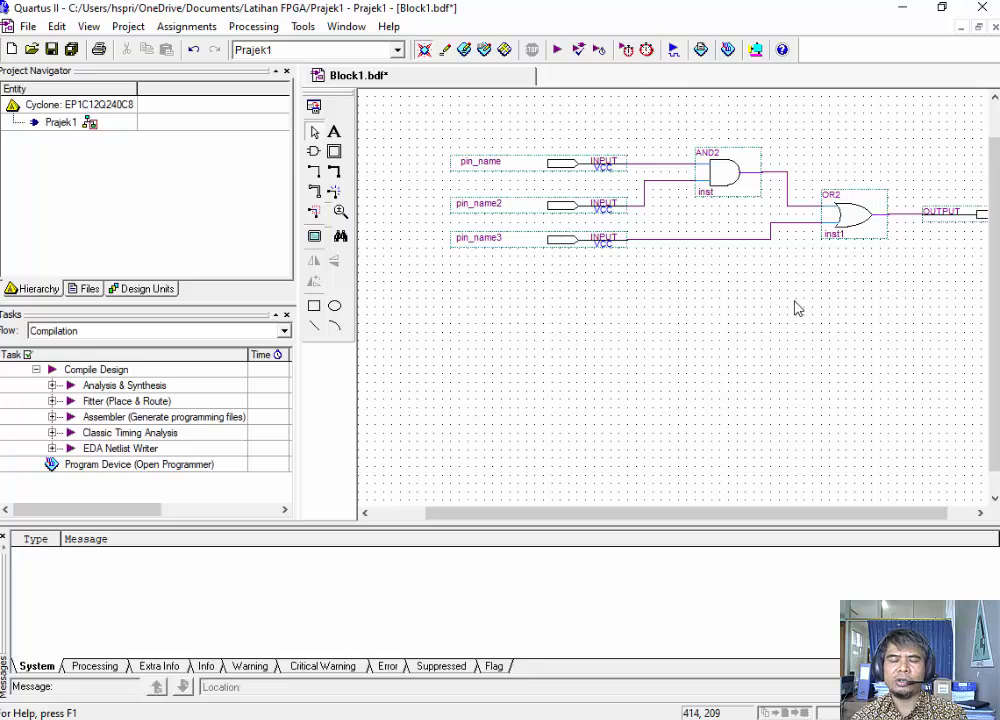
{"action": "left_click", "coordinate": [911, 215]}
{"action": "left_click_drag", "start_coordinate": [888, 215], "coordinate": [920, 216]}
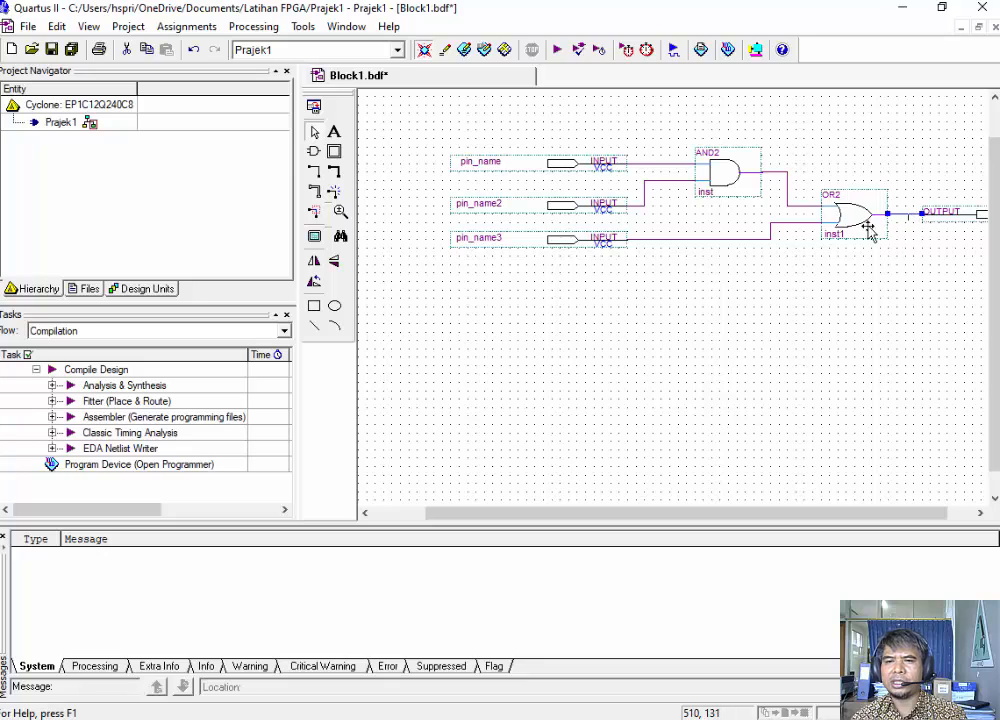
{"action": "left_click", "coordinate": [876, 332]}
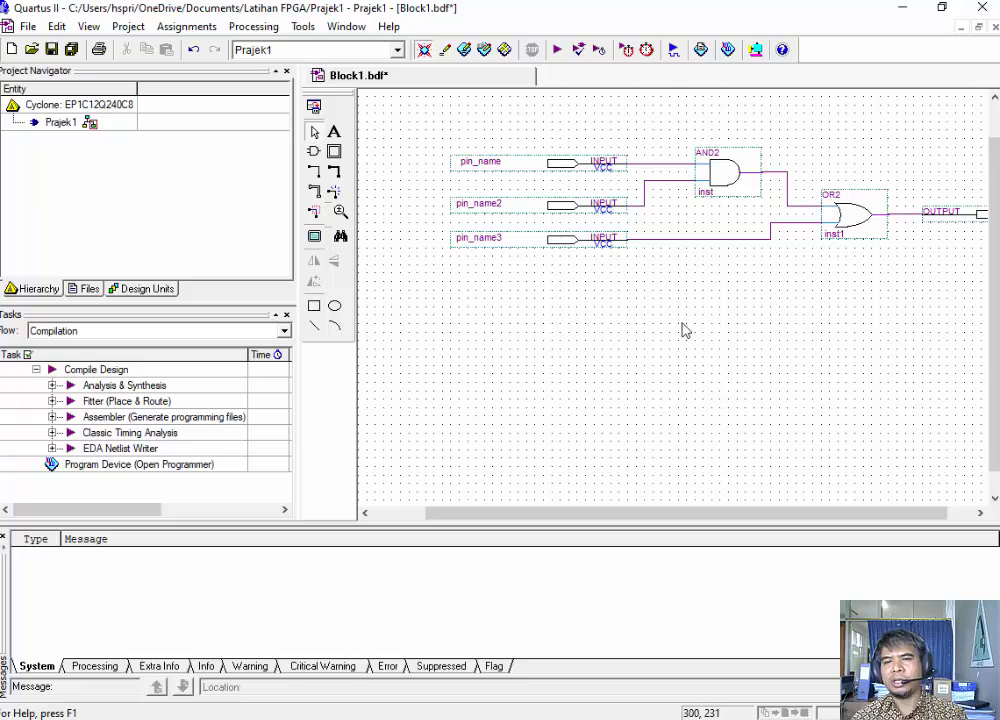
- Rename the three input pins from top to bottom as A, B and C, keeping VCC as their default value
{"action": "left_click_drag", "start_coordinate": [734, 511], "coordinate": [756, 515]}
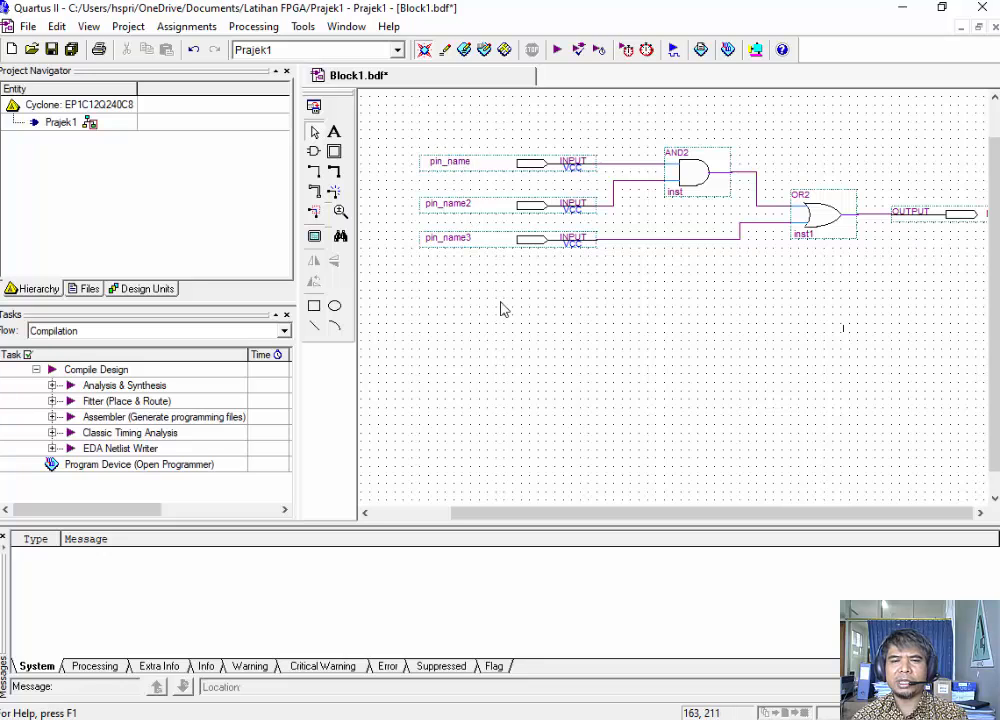
{"action": "double_click", "coordinate": [457, 165]}
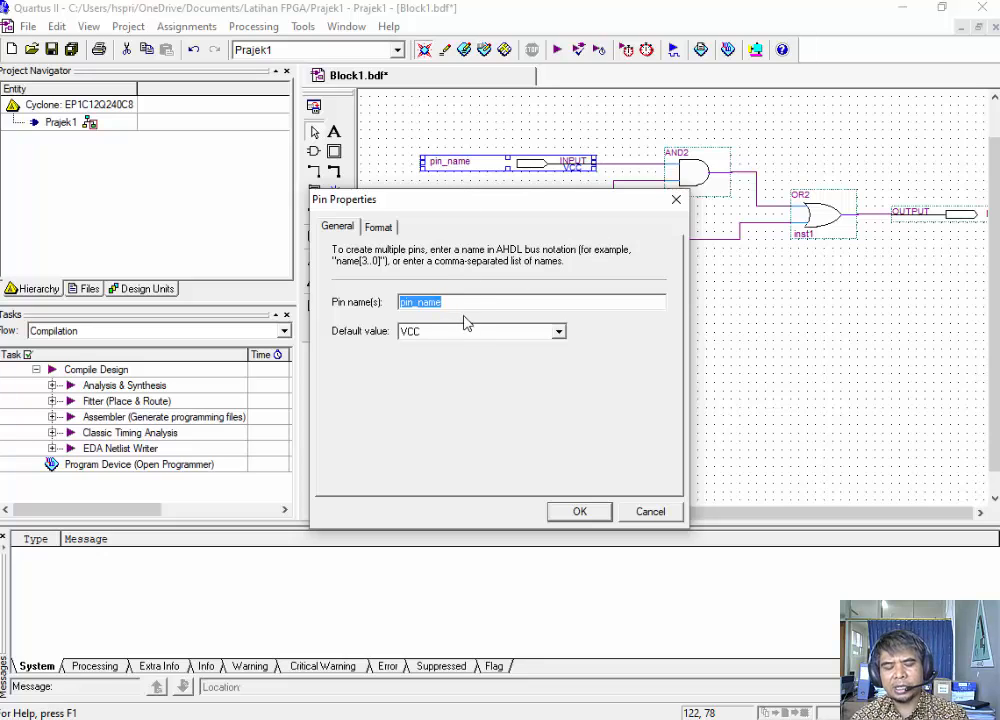
{"action": "type", "text": "A"}
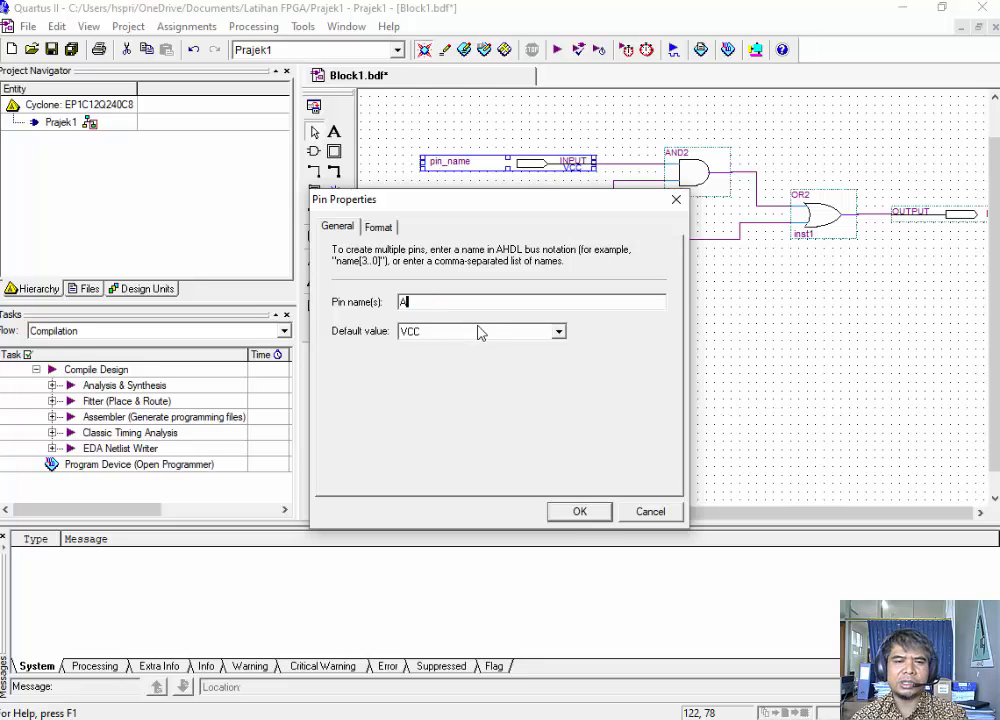
{"action": "left_click", "coordinate": [578, 512]}
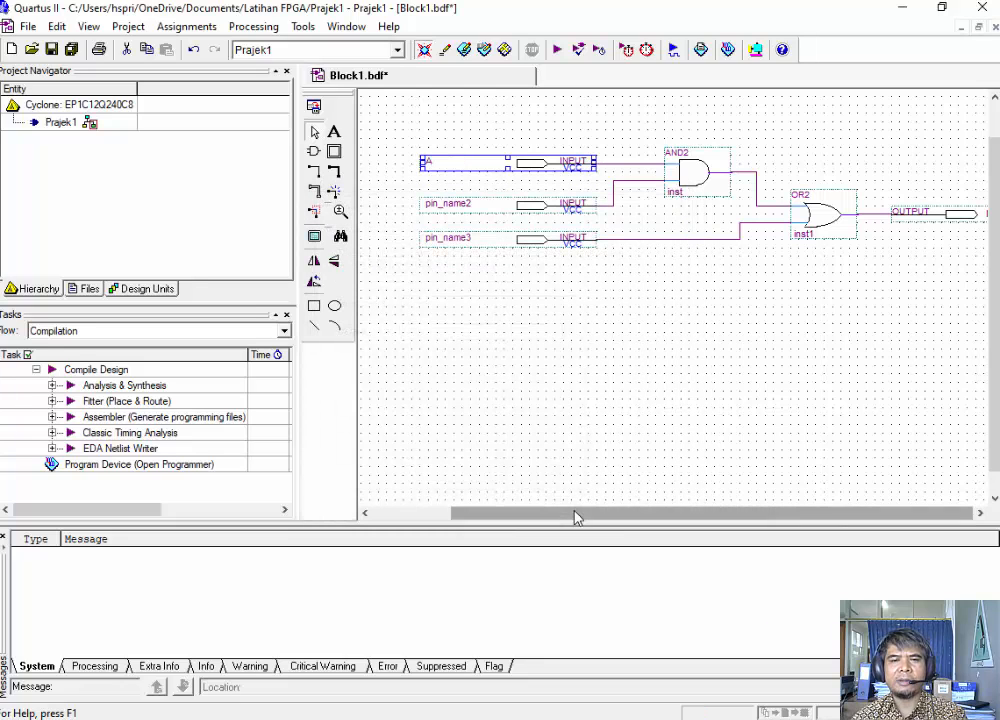
{"action": "double_click", "coordinate": [446, 206]}
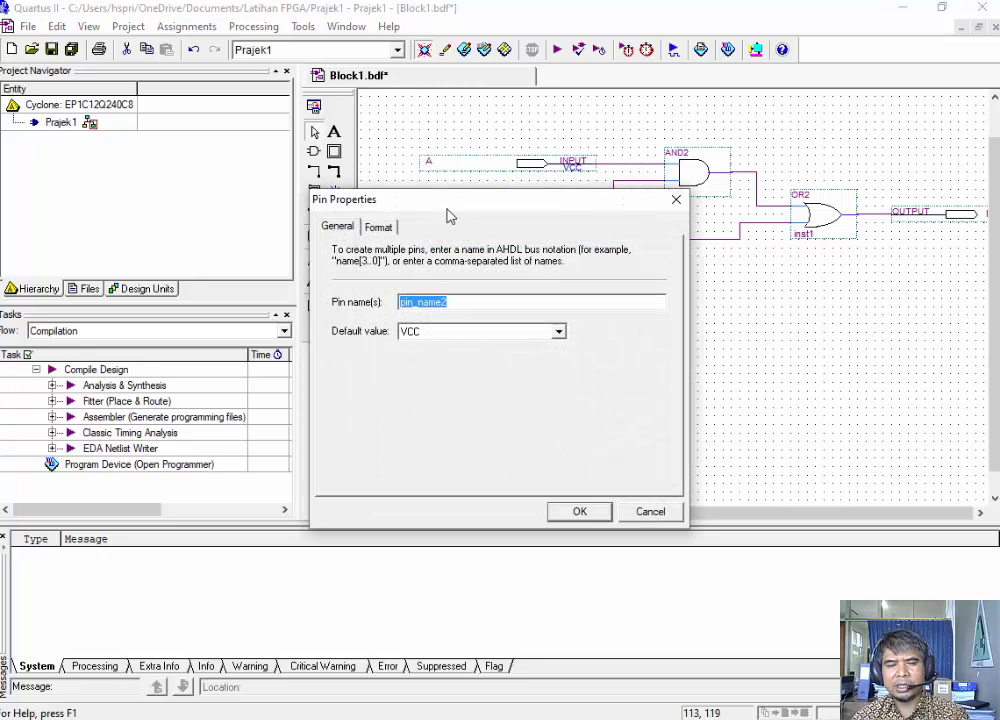
{"action": "type", "text": "B"}
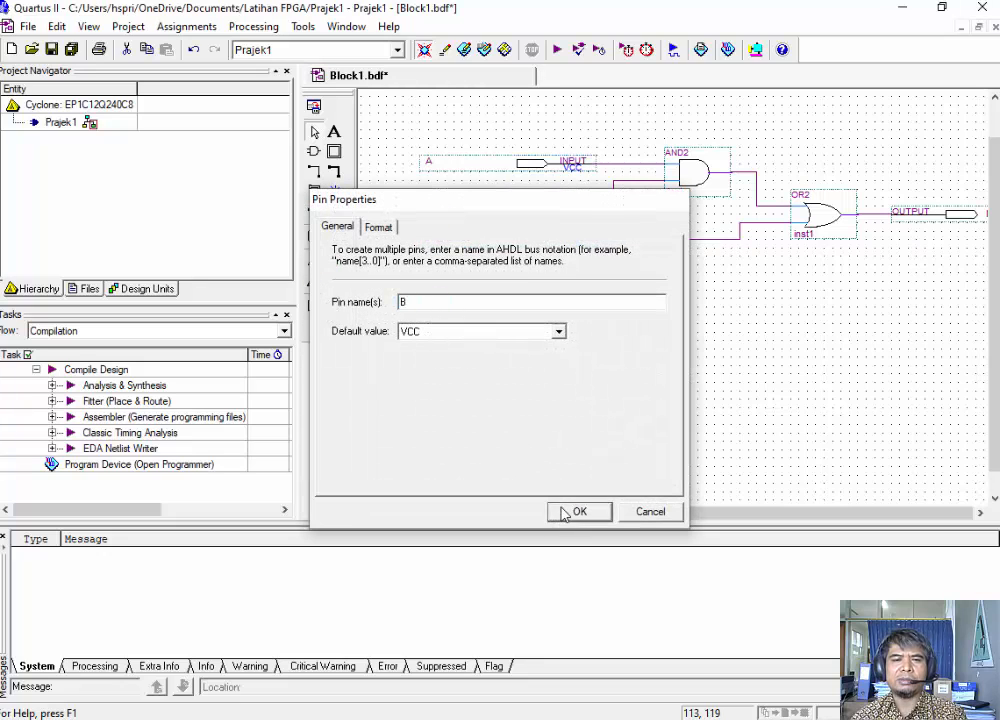
{"action": "left_click", "coordinate": [578, 512]}
{"action": "double_click", "coordinate": [449, 240]}
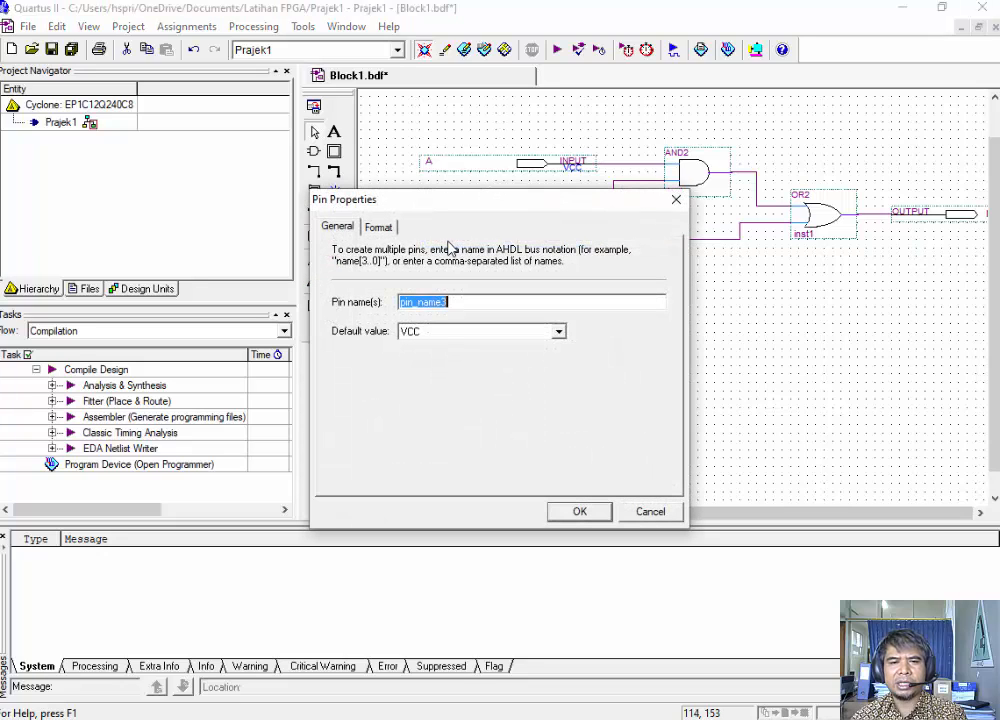
{"action": "type", "text": "C"}
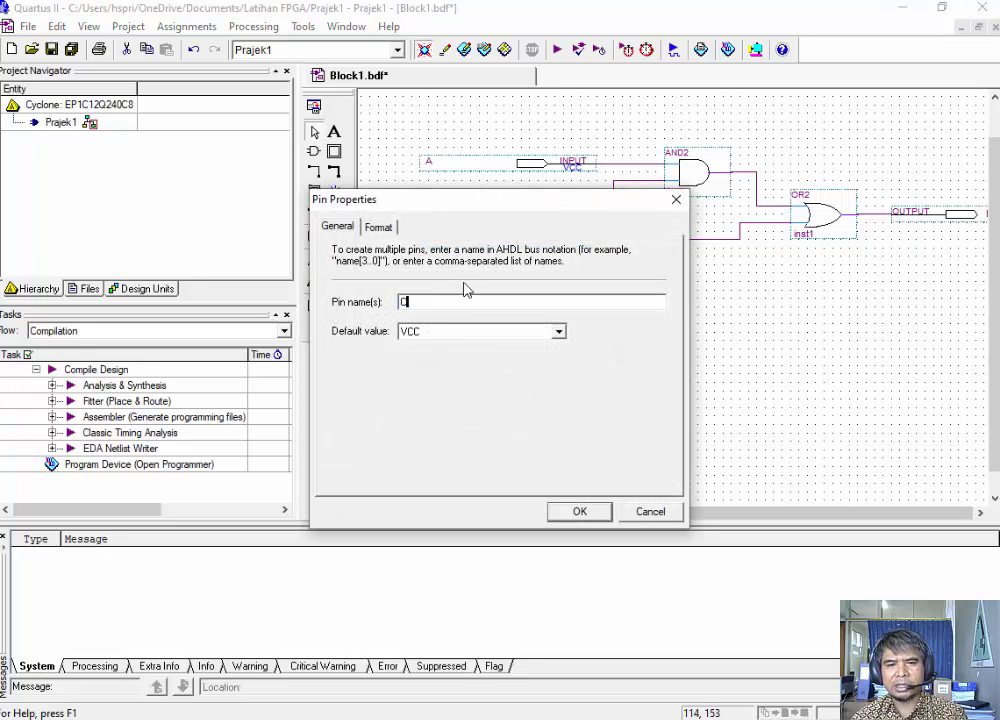
{"action": "left_click", "coordinate": [578, 512]}
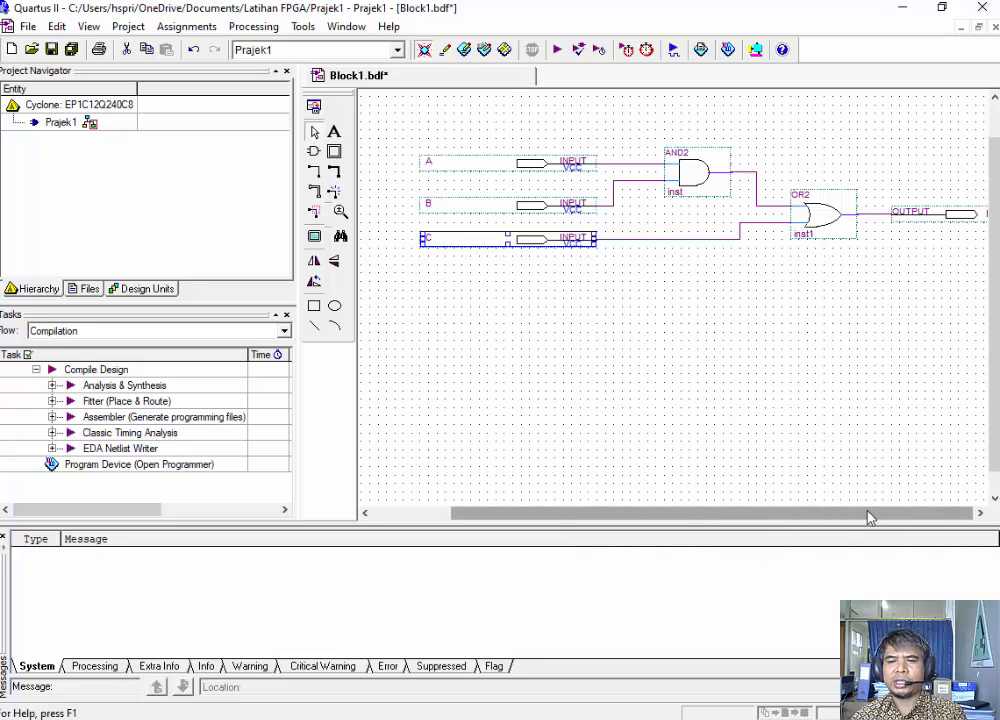
- Rename the output pin as F in the schematic
{"action": "left_click", "coordinate": [981, 513]}
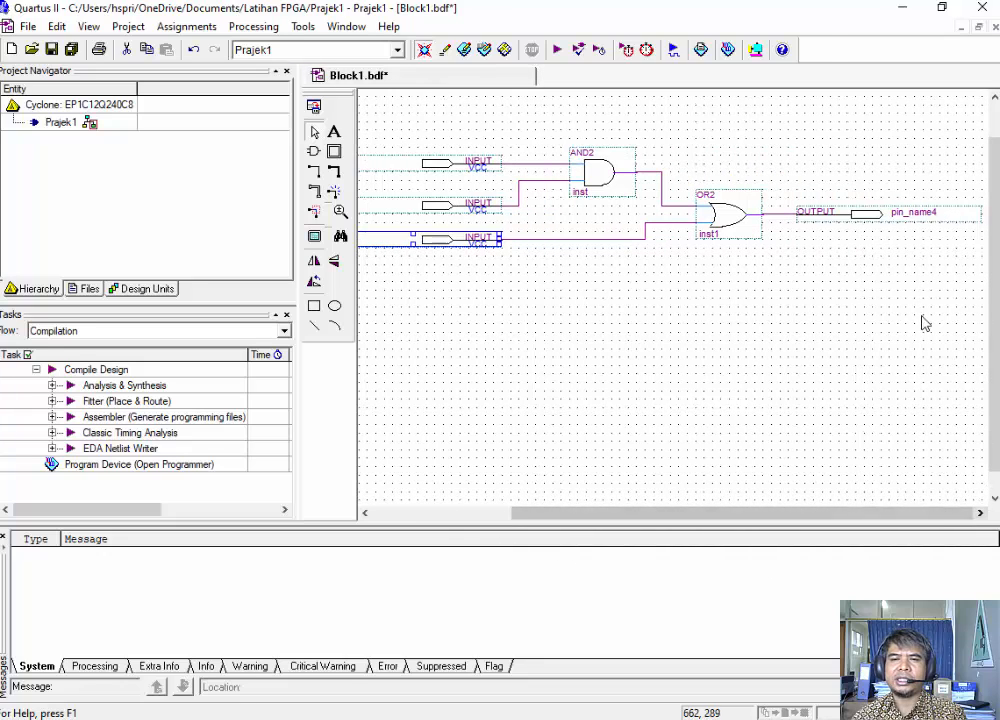
{"action": "double_click", "coordinate": [906, 218]}
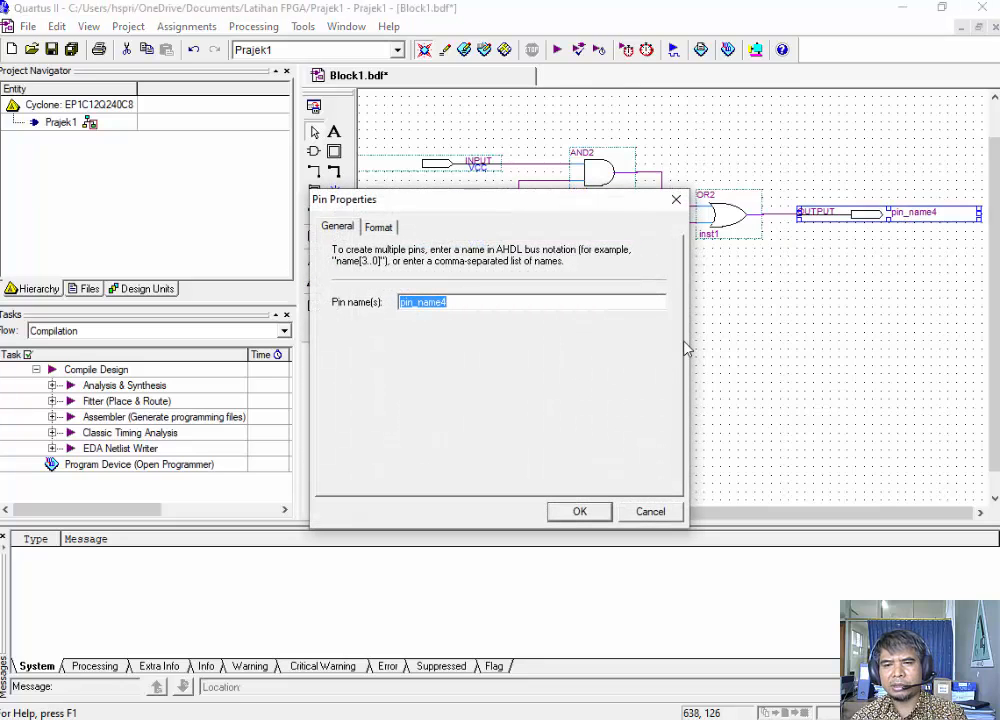
{"action": "type", "text": "F"}
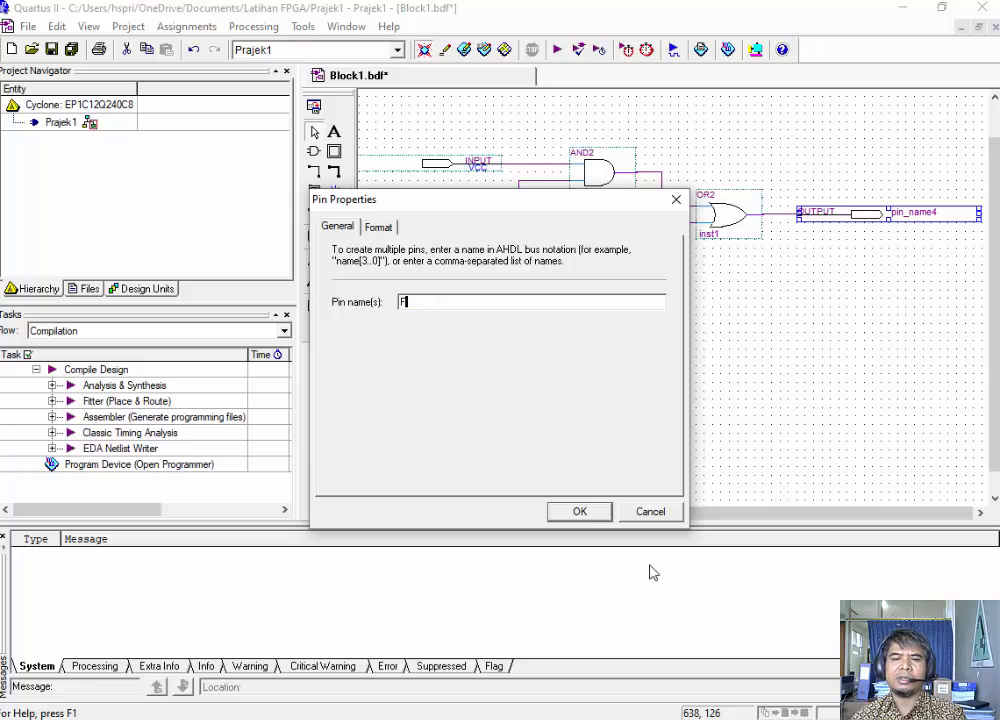
{"action": "left_click", "coordinate": [578, 512]}
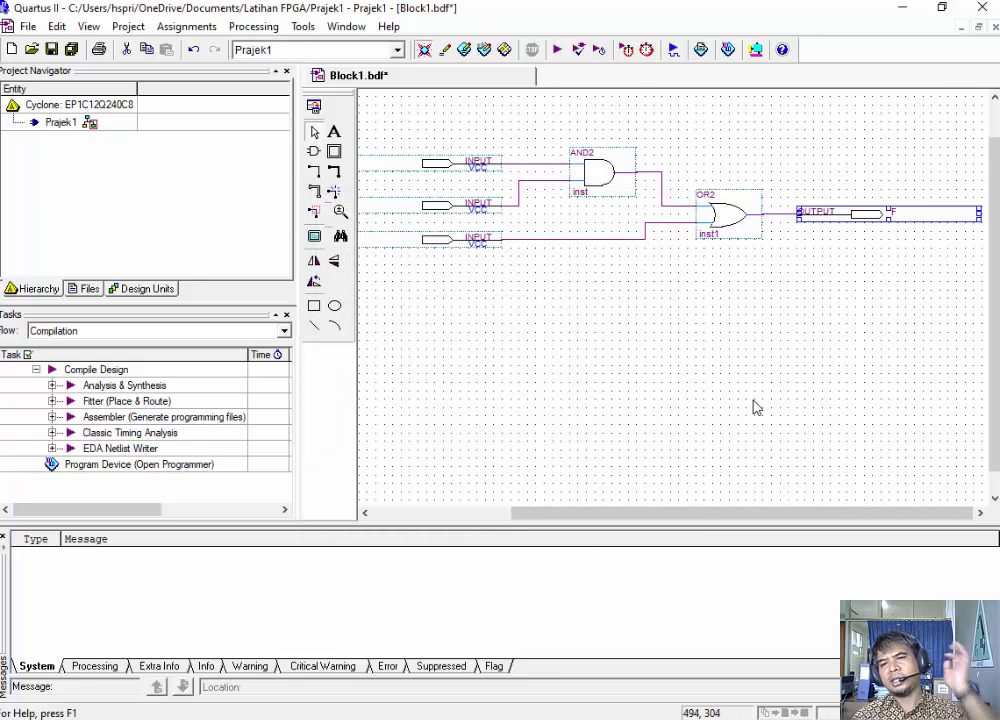
{"action": "left_click_drag", "start_coordinate": [692, 518], "coordinate": [661, 531]}
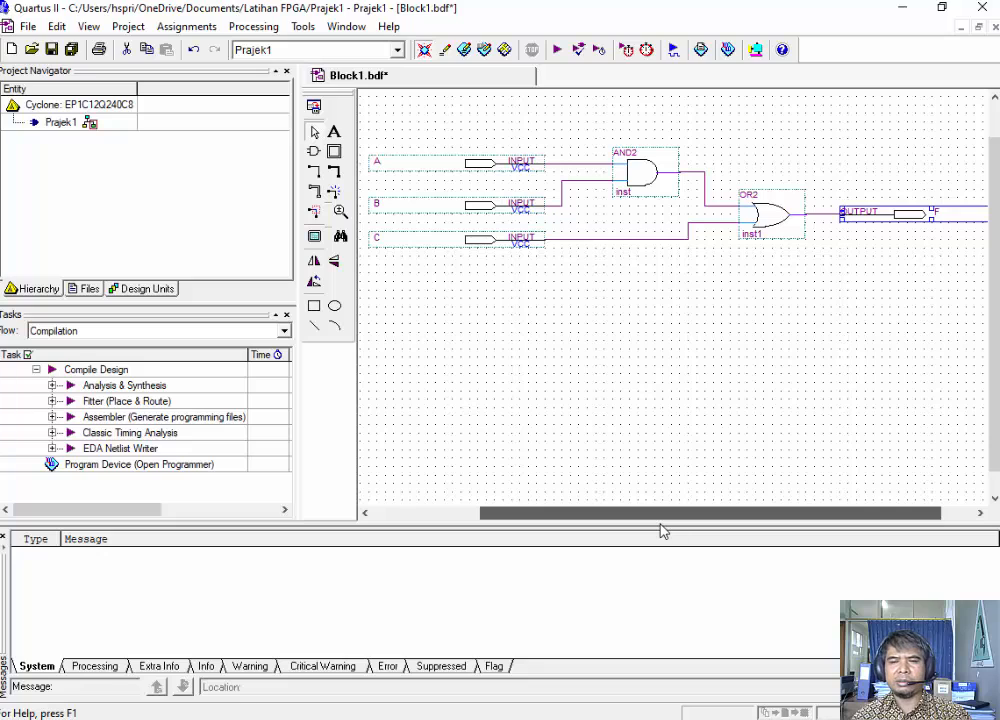
{"action": "left_click_drag", "start_coordinate": [661, 531], "coordinate": [656, 530]}
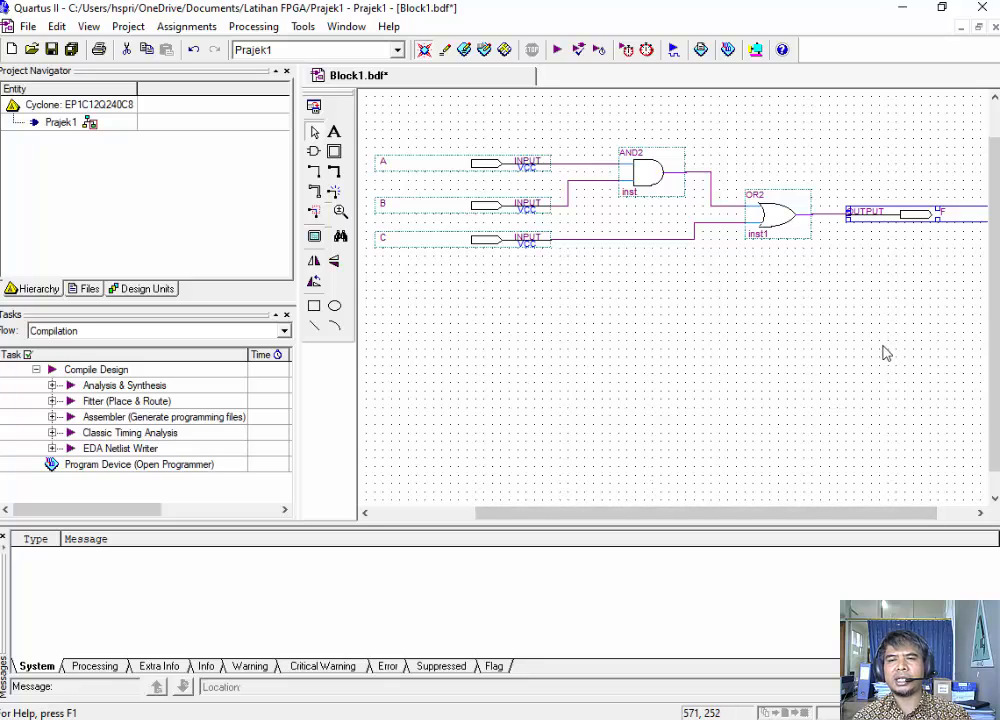
{"action": "left_click", "coordinate": [808, 354]}
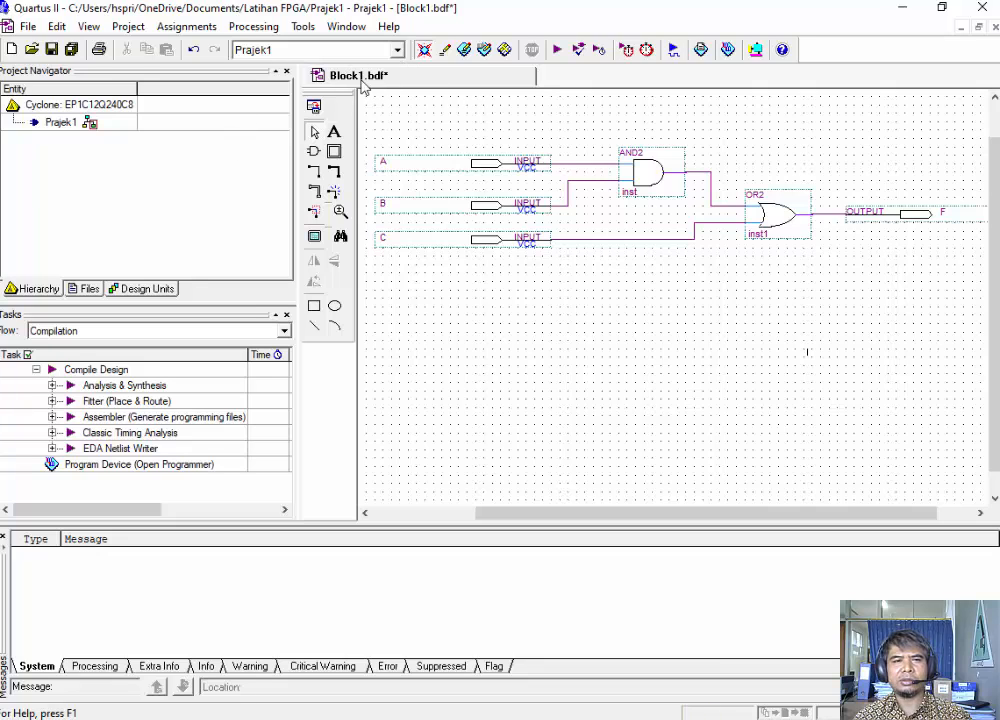
- Save the schematic as Prajek1 in the Latihan FPGA folder, adding it to the project, and run a full compilation
{"action": "left_click", "coordinate": [50, 49]}
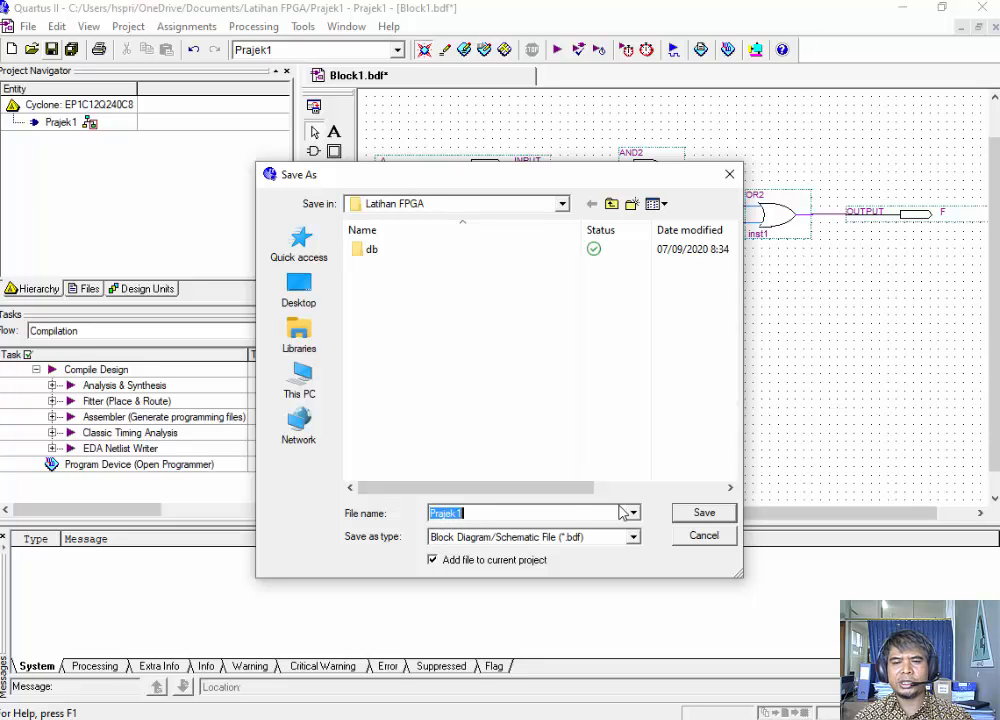
{"action": "left_click", "coordinate": [705, 513]}
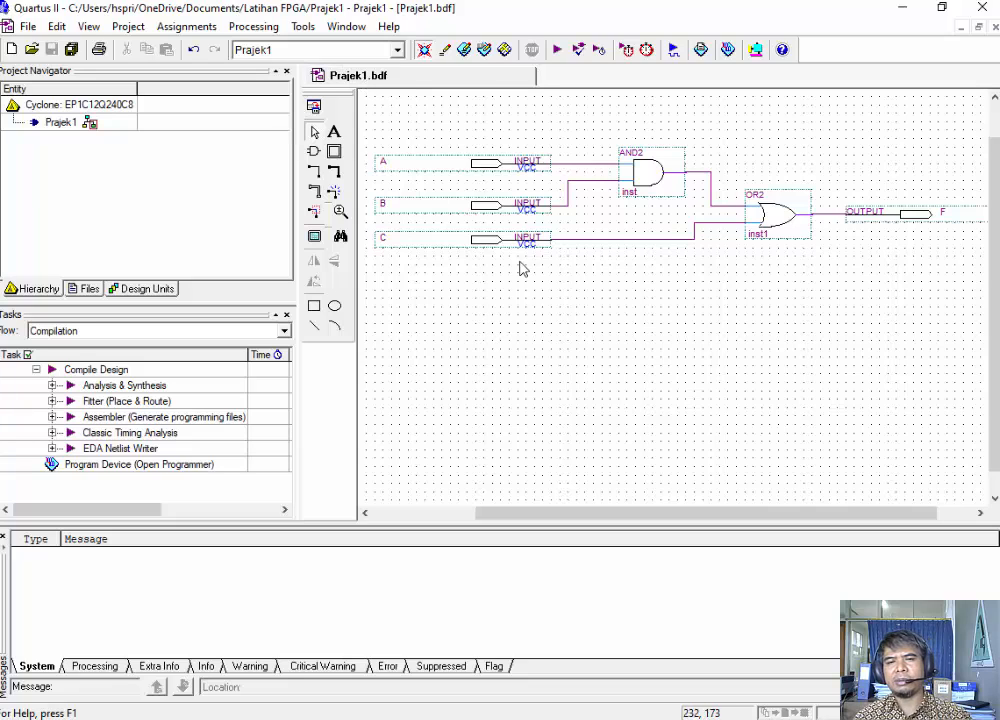
{"action": "left_click", "coordinate": [556, 53]}
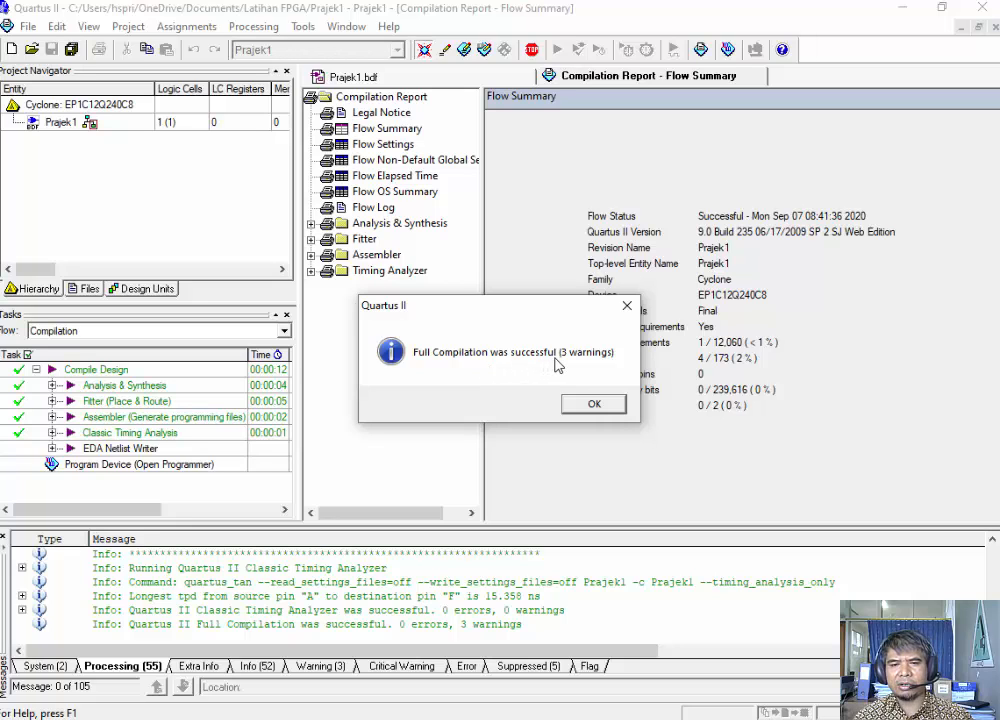
{"action": "left_click", "coordinate": [594, 405]}
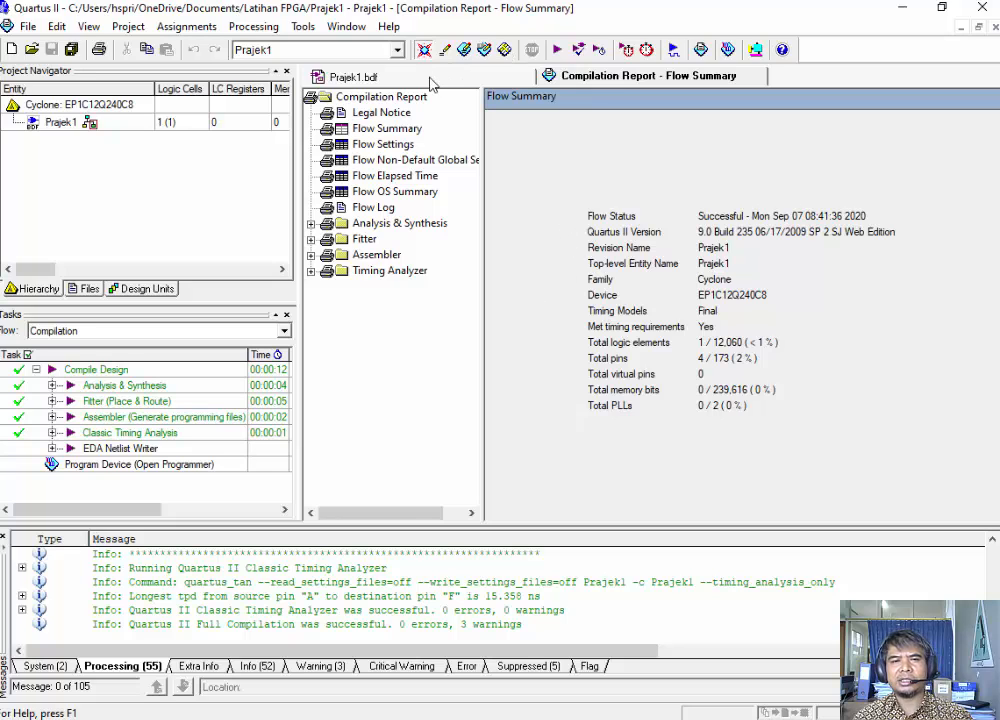
- Return to the Prajek1.bdf schematic and create a new Vector Waveform File
{"action": "left_click", "coordinate": [345, 77]}
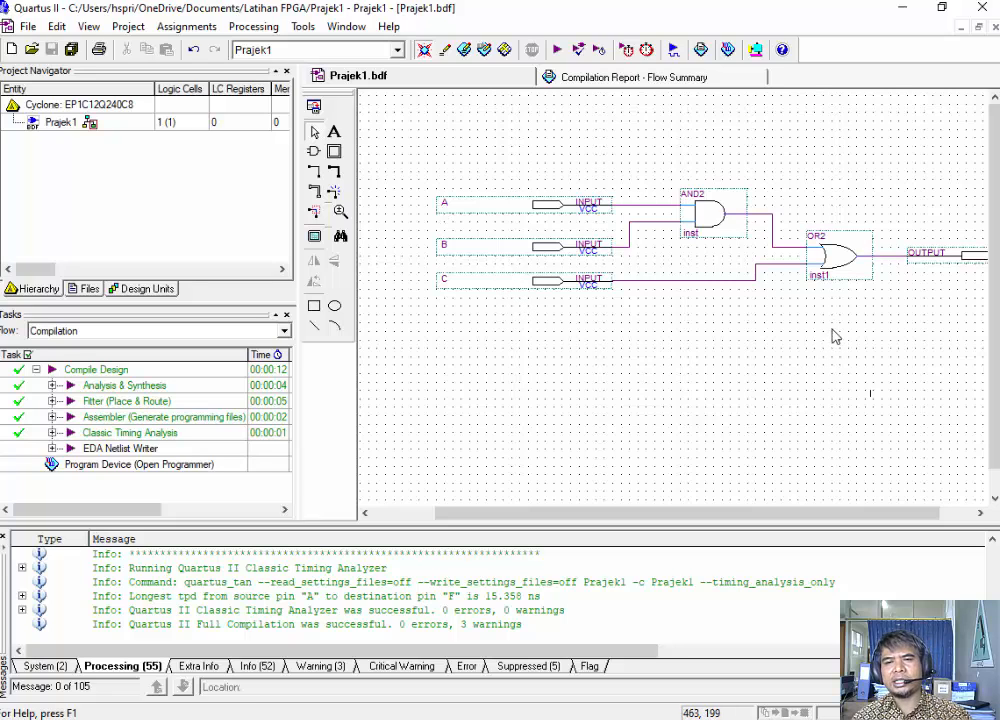
{"action": "left_click", "coordinate": [29, 27]}
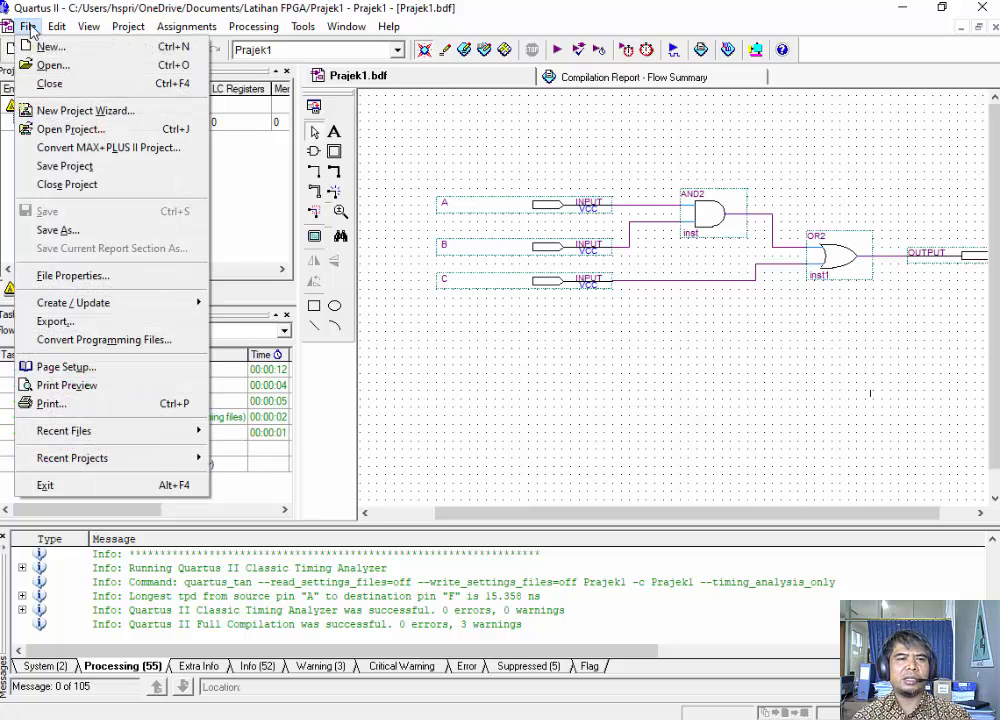
{"action": "left_click", "coordinate": [50, 46]}
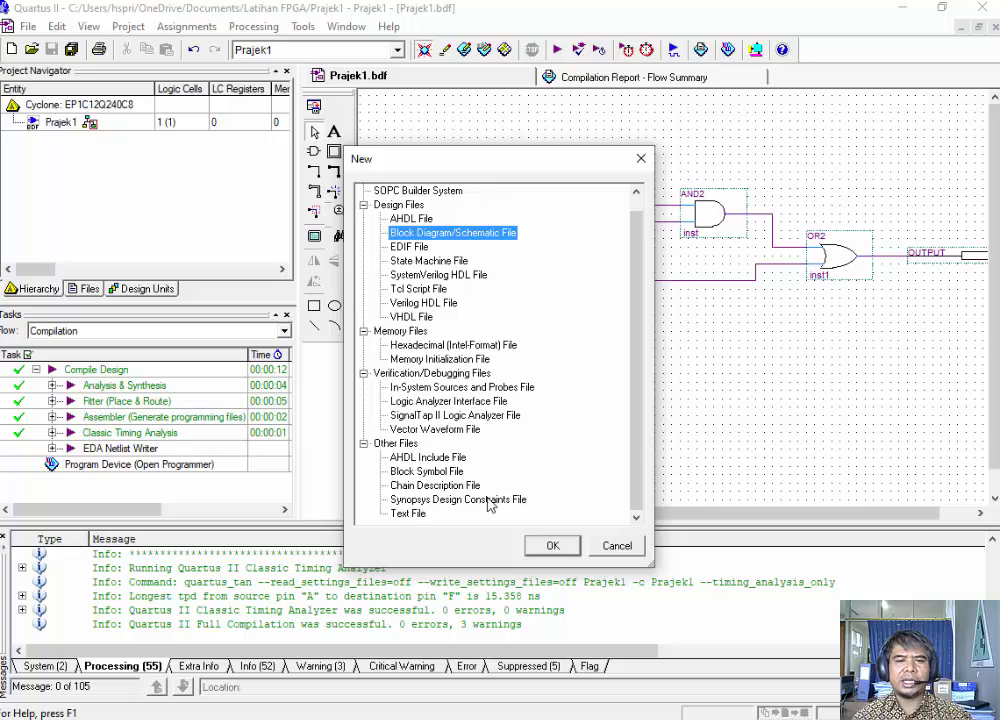
{"action": "left_click", "coordinate": [450, 431]}
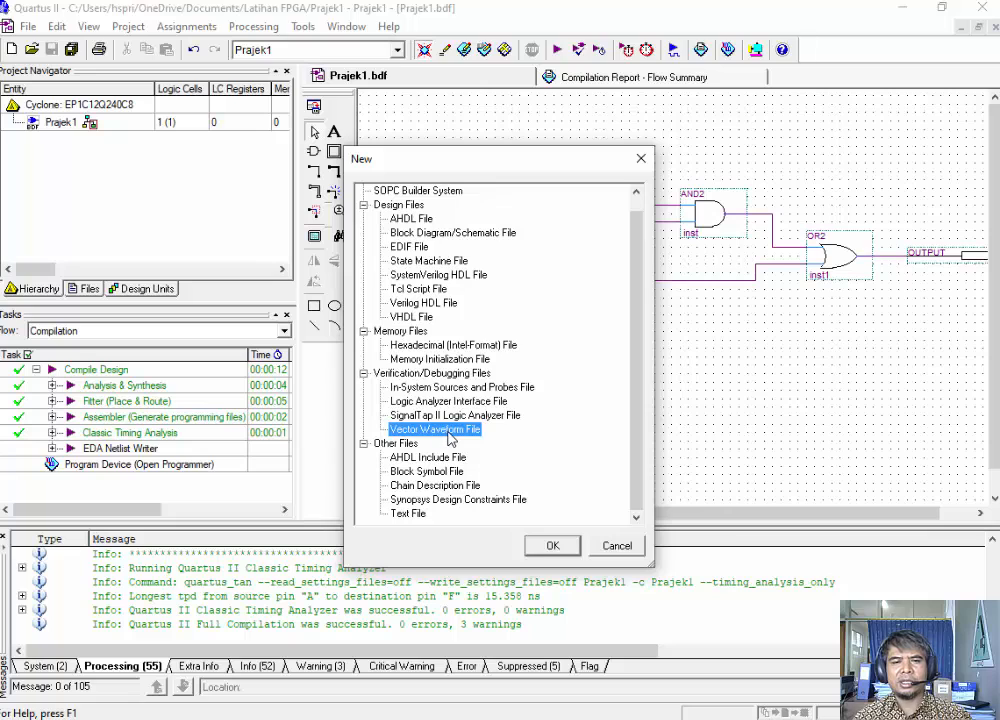
{"action": "left_click", "coordinate": [551, 547]}
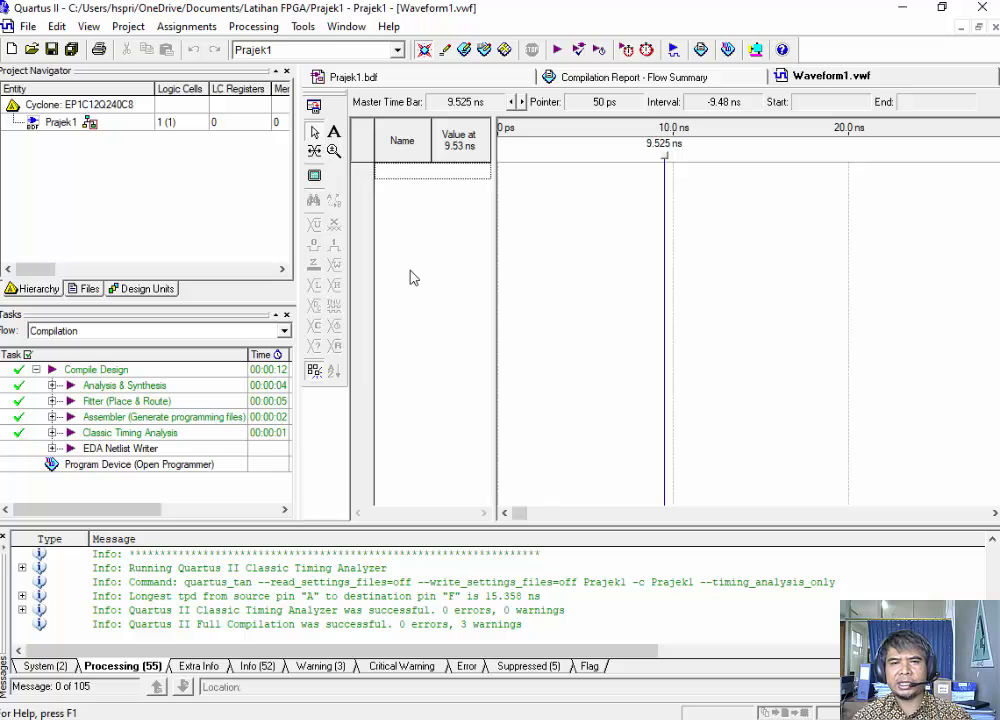
- Insert all pins A, B, C and F into the waveform file with the Node Finder, using the filter "Pins: all"
{"action": "double_click", "coordinate": [418, 215]}
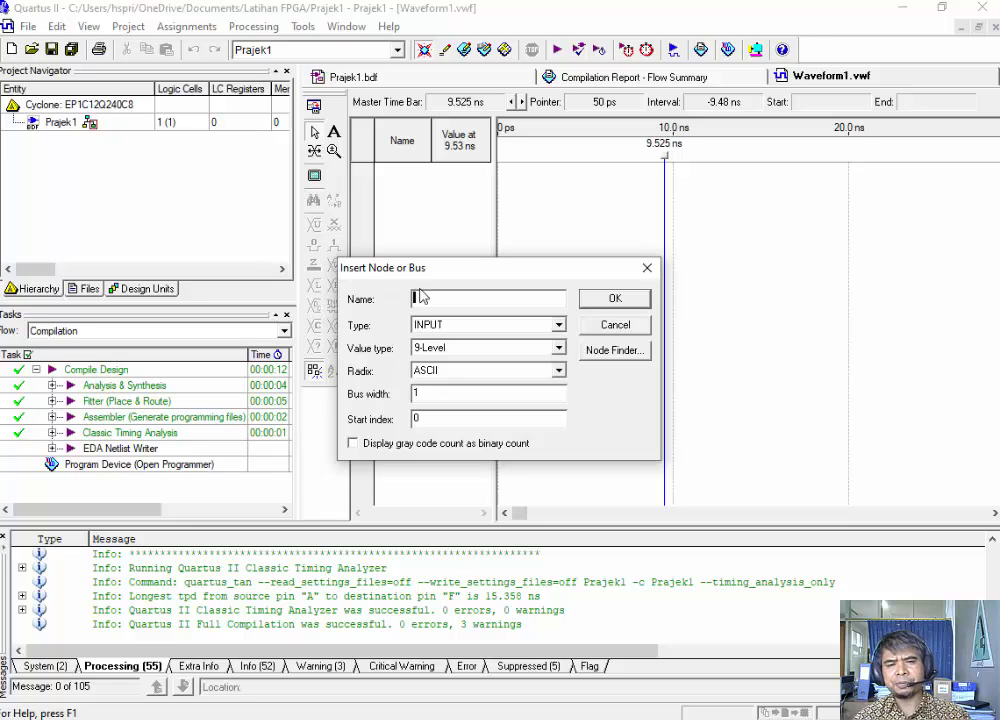
{"action": "left_click", "coordinate": [613, 351]}
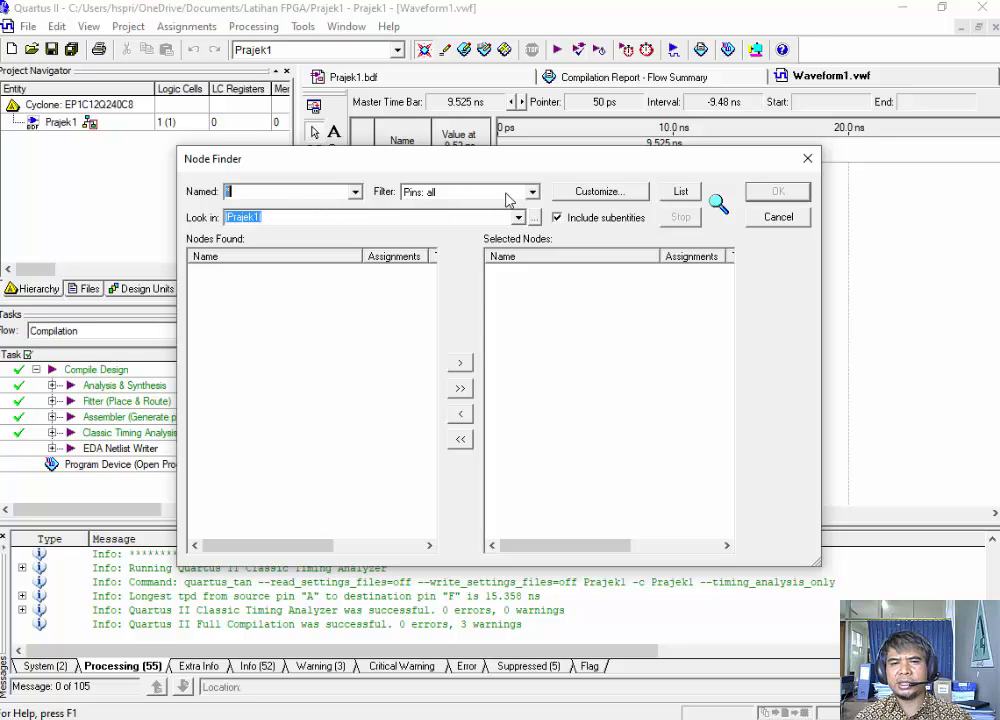
{"action": "left_click", "coordinate": [681, 196]}
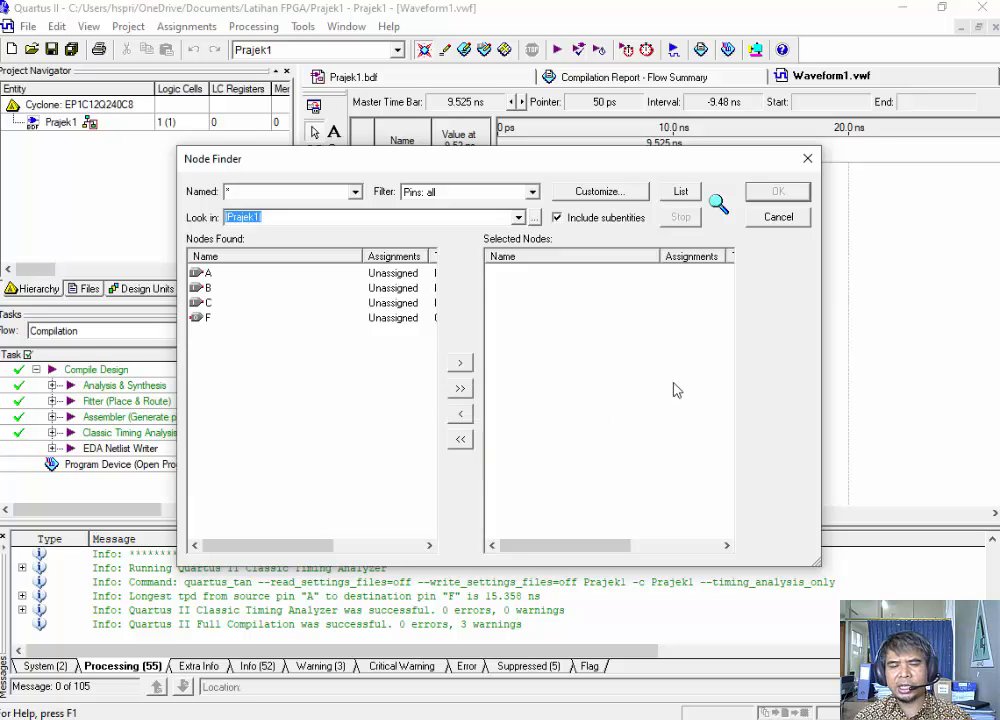
{"action": "left_click", "coordinate": [460, 389]}
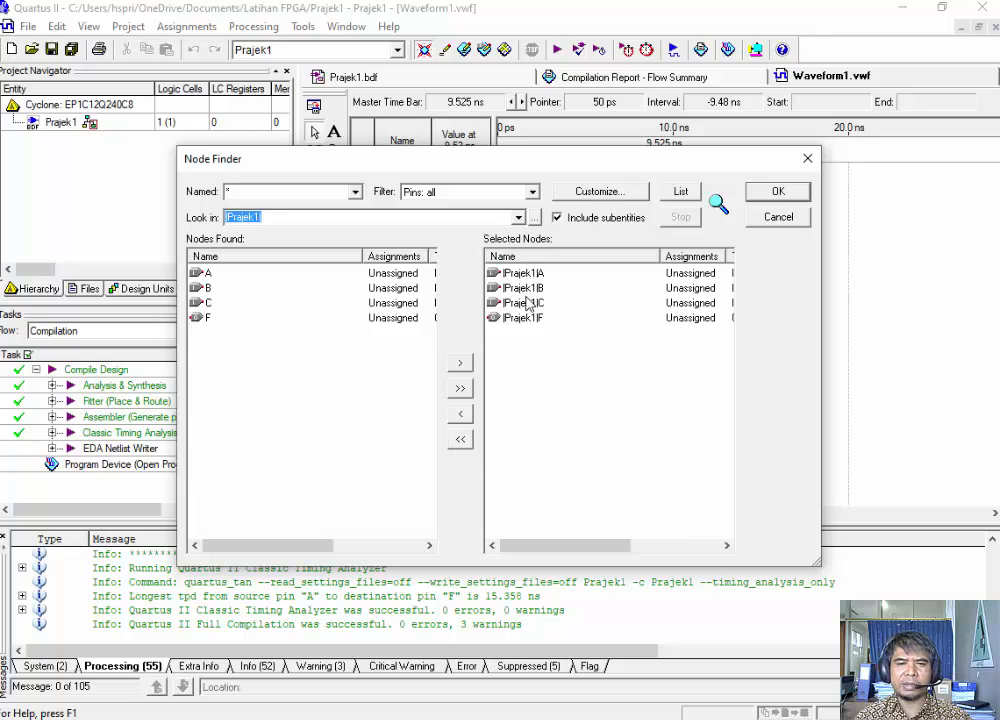
{"action": "left_click", "coordinate": [461, 442]}
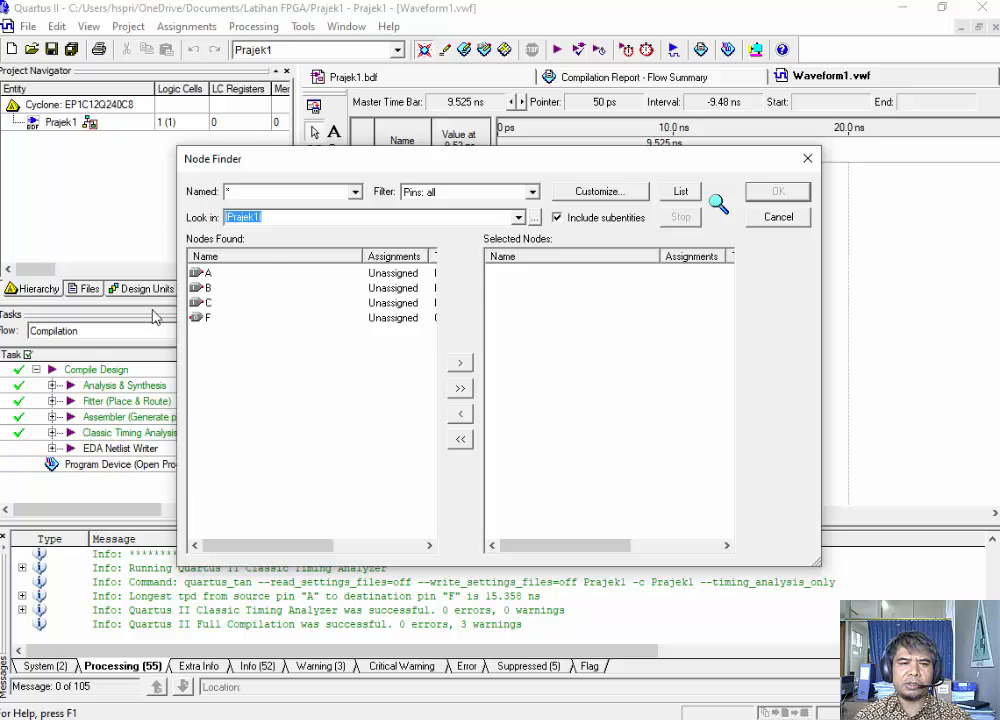
{"action": "left_click", "coordinate": [460, 388]}
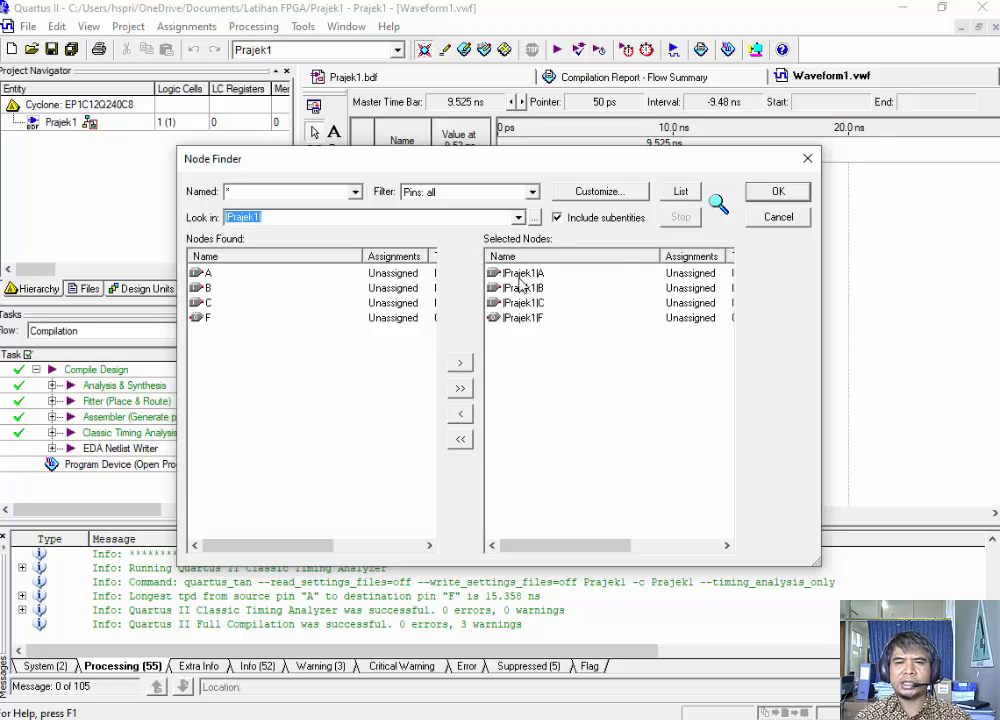
{"action": "left_click", "coordinate": [776, 192]}
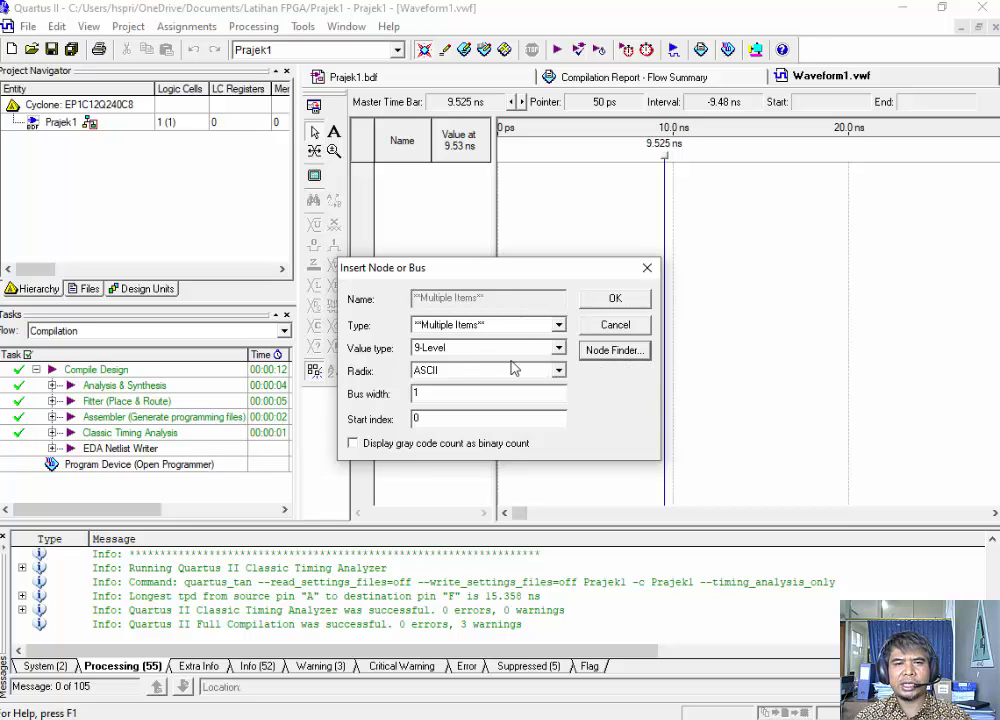
{"action": "left_click", "coordinate": [614, 299]}
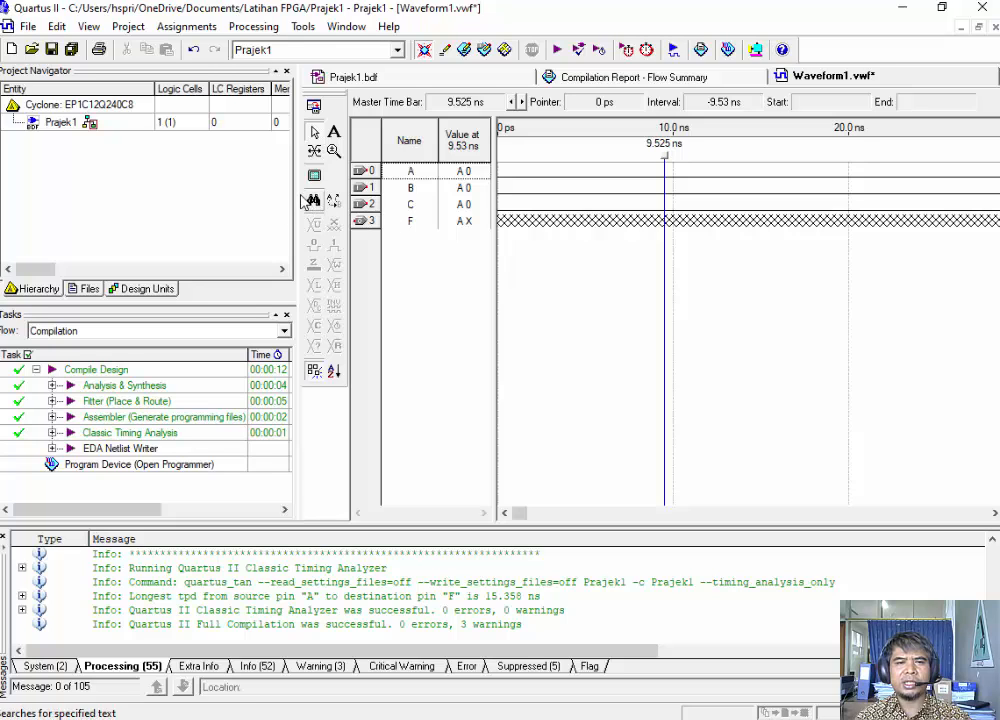
- Widen the waveform area and assign input A a clock with a 10 ns period, zero offset and 50% duty cycle
{"action": "left_click_drag", "start_coordinate": [298, 198], "coordinate": [256, 198]}
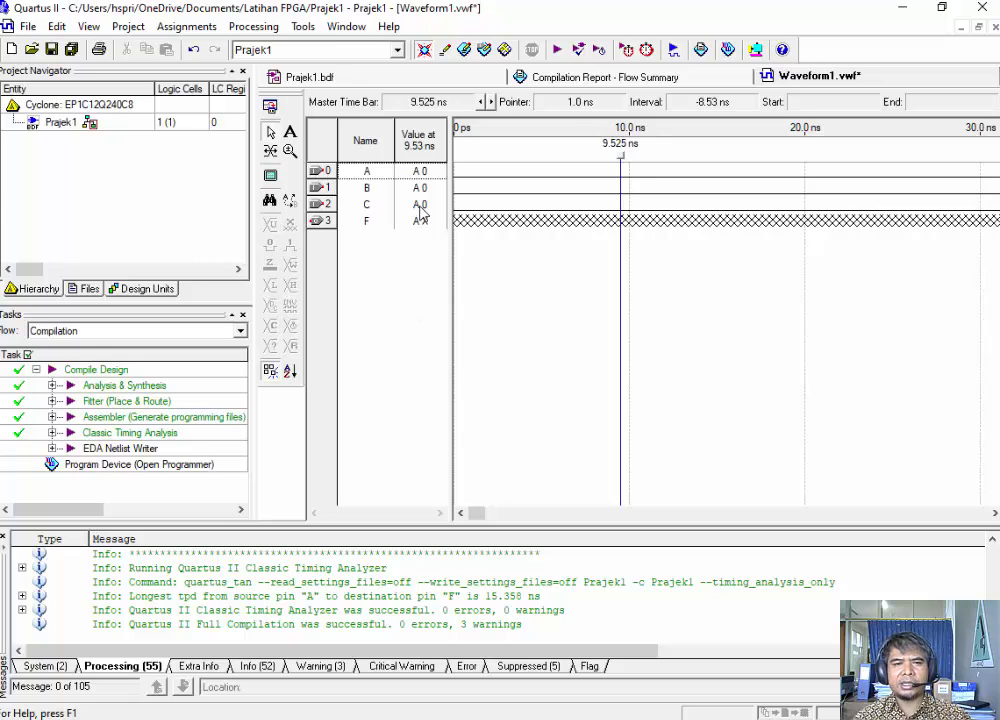
{"action": "left_click", "coordinate": [365, 175]}
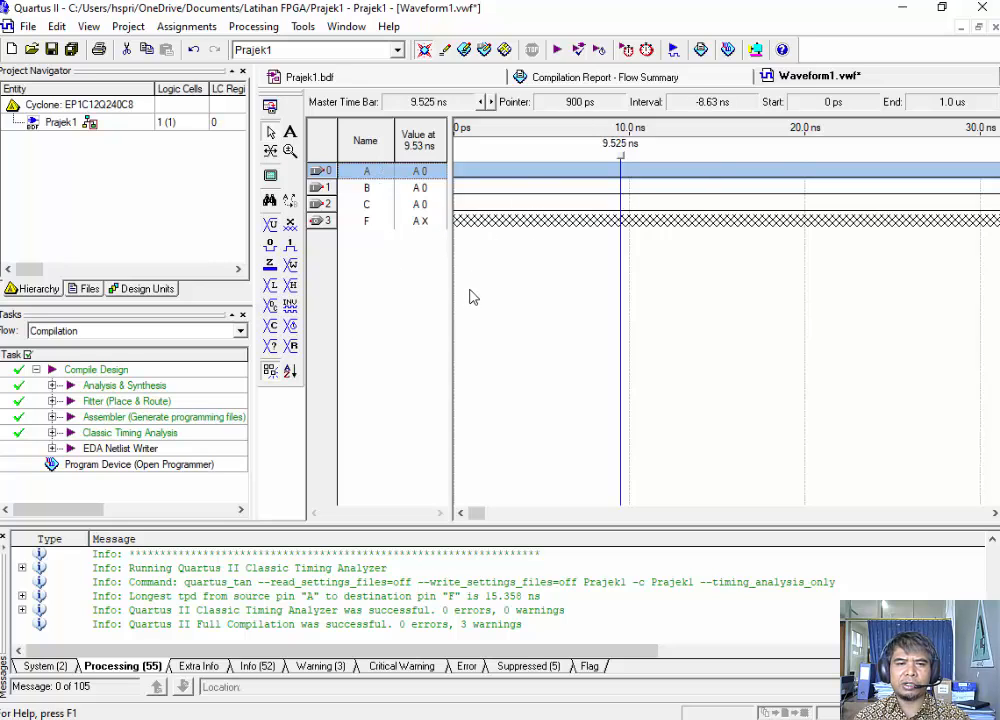
{"action": "left_click", "coordinate": [291, 329]}
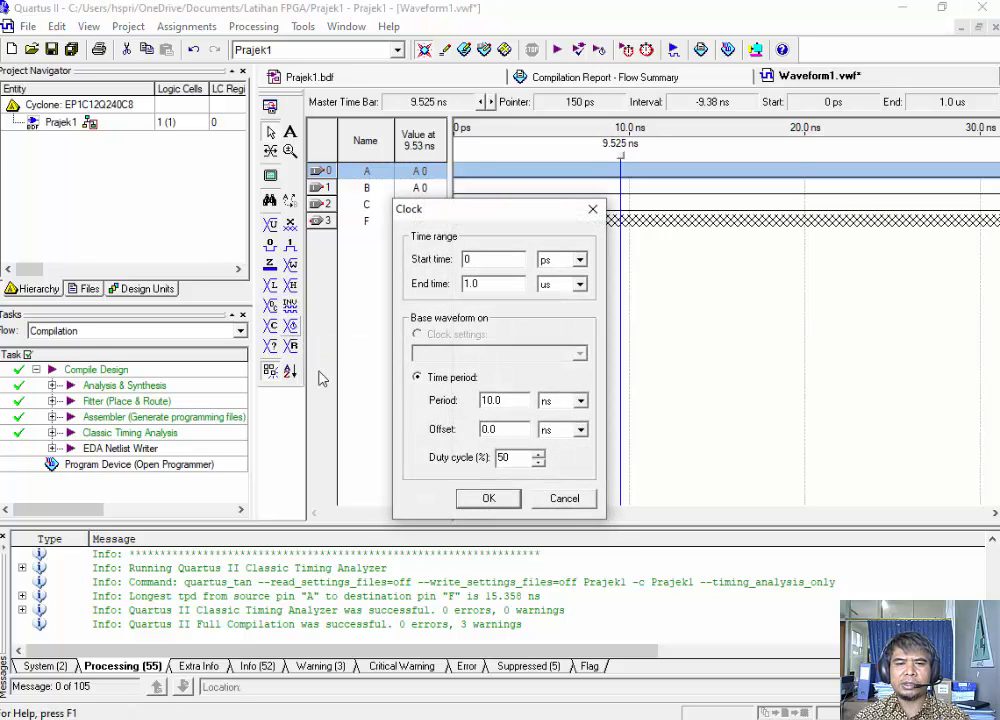
{"action": "left_click", "coordinate": [486, 499]}
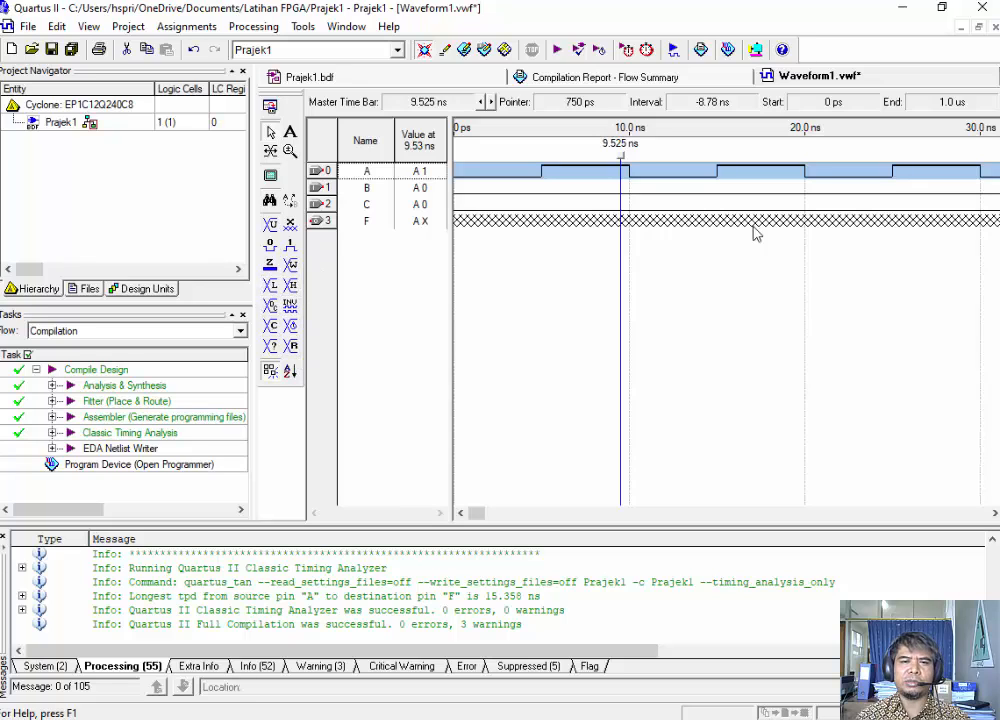
- Assign input B a clock with a 20 ns period, zero offset and 50% duty cycle
{"action": "left_click", "coordinate": [368, 191]}
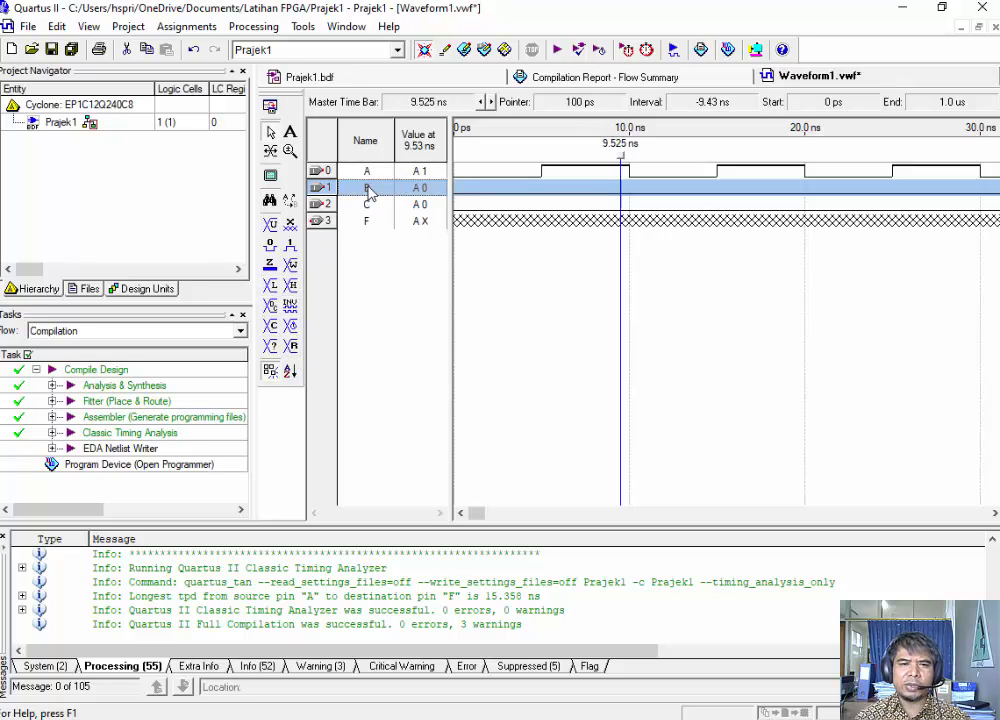
{"action": "left_click", "coordinate": [291, 326]}
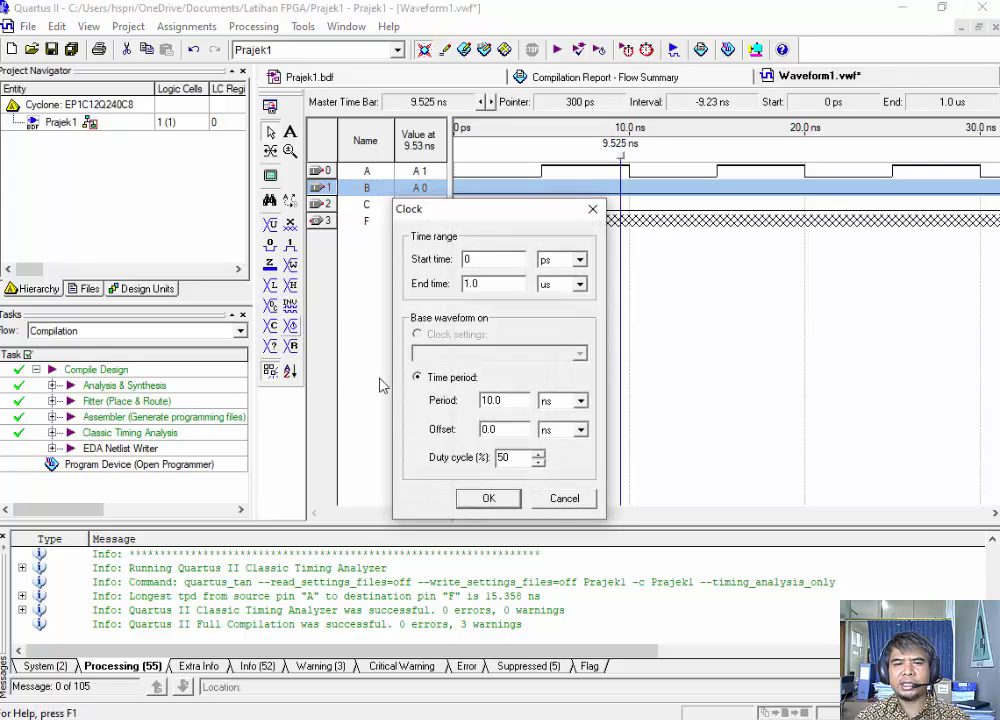
{"action": "double_click", "coordinate": [485, 400]}
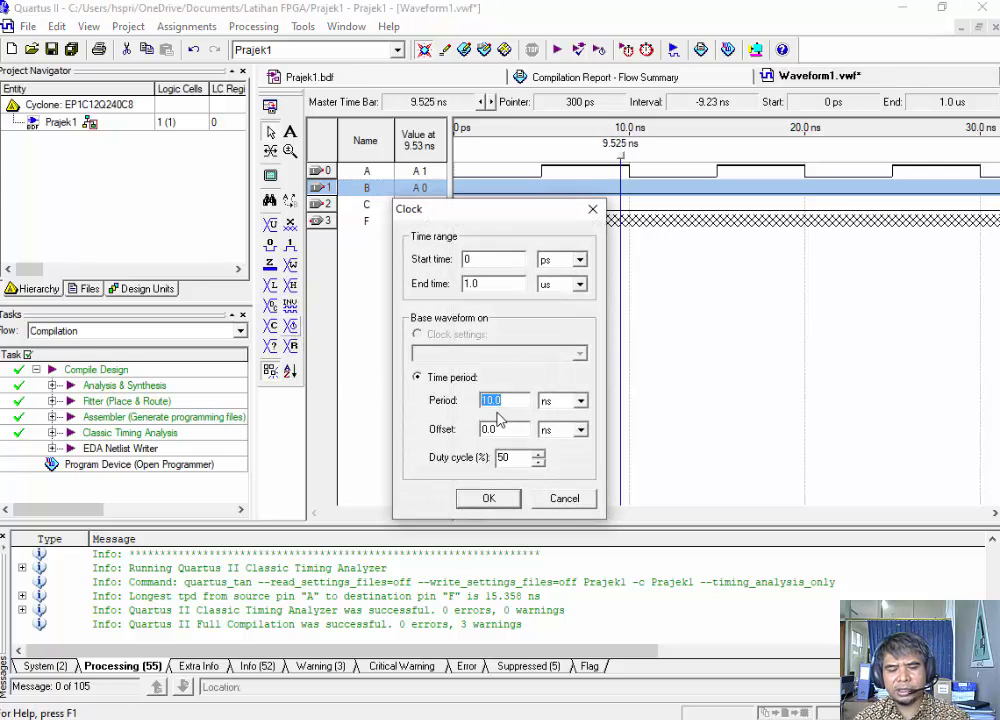
{"action": "left_click", "coordinate": [500, 499]}
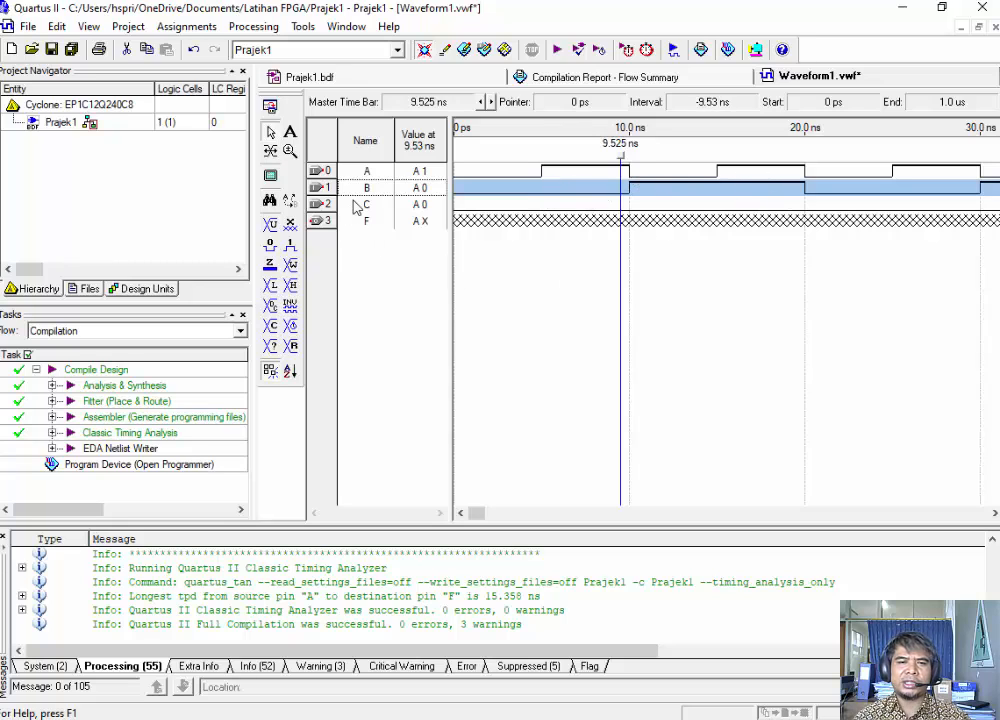
- Try to assign input C a clock with a 40 ns period, zero offset and 50% duty cycle
{"action": "left_click", "coordinate": [291, 327]}
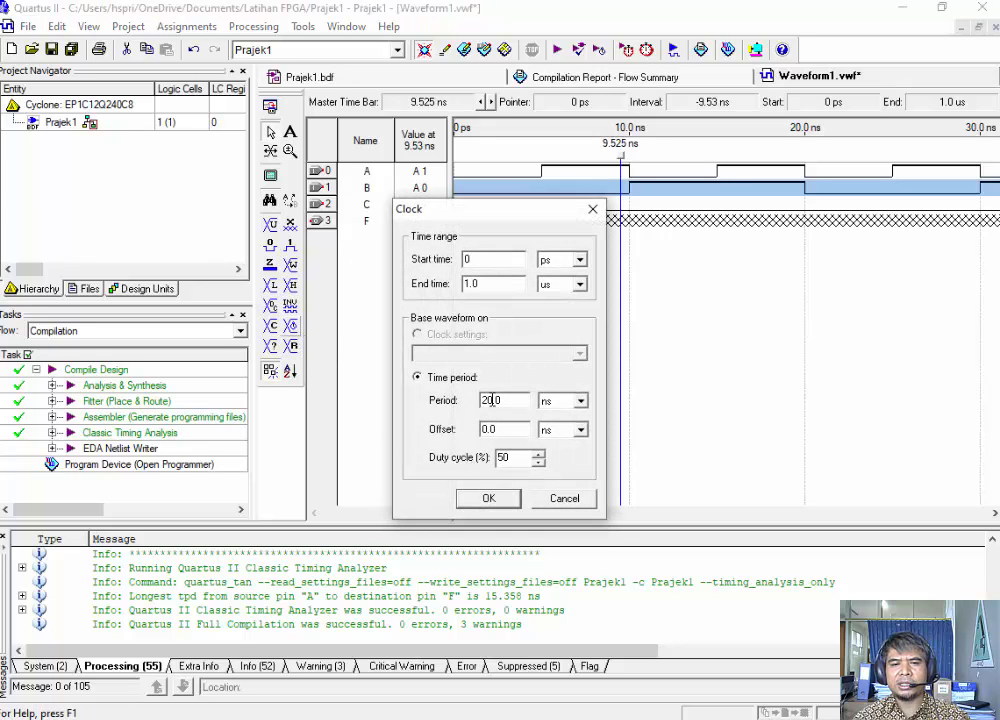
{"action": "type", "text": "4"}
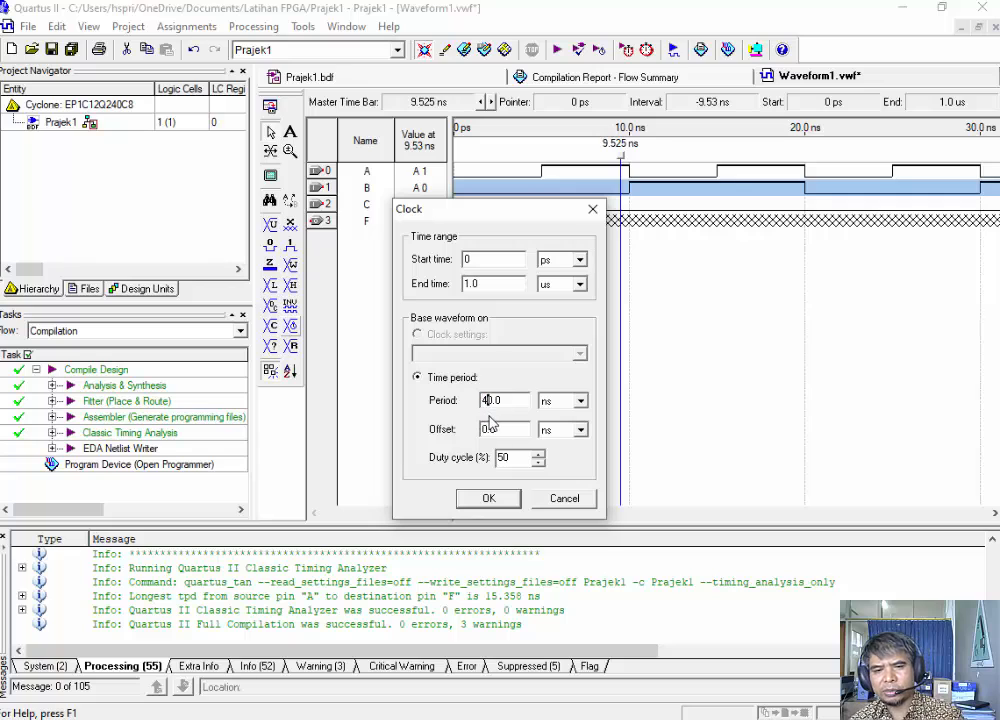
{"action": "key", "text": "Return"}
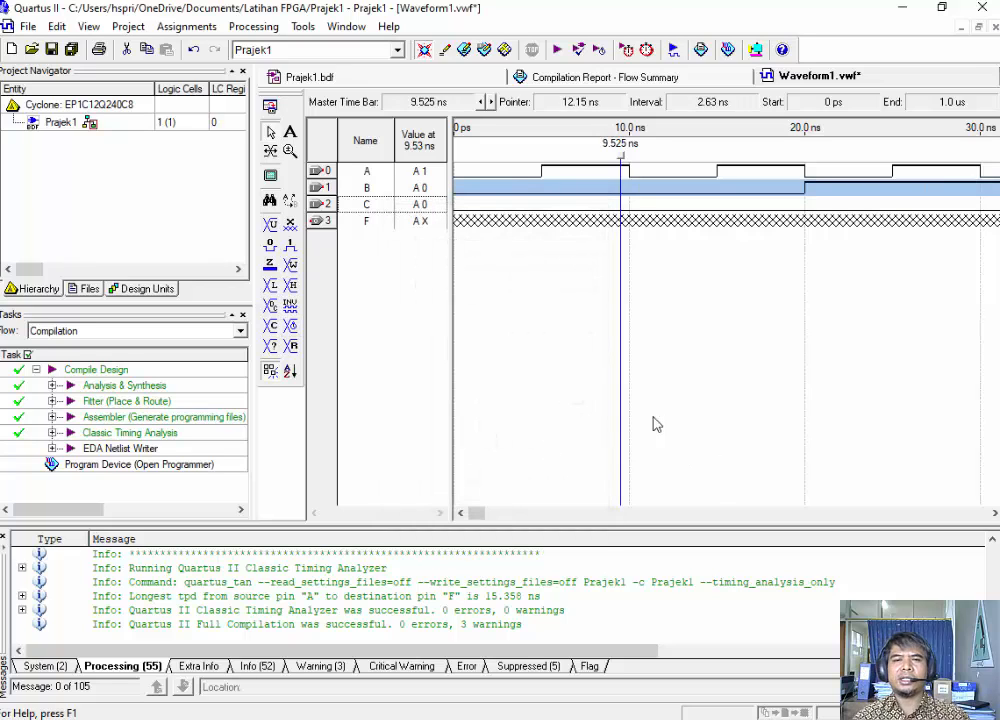
{"action": "scroll", "coordinate": [684, 375], "scroll_direction": "down", "scroll_amount": 1, "text": "ctrl"}
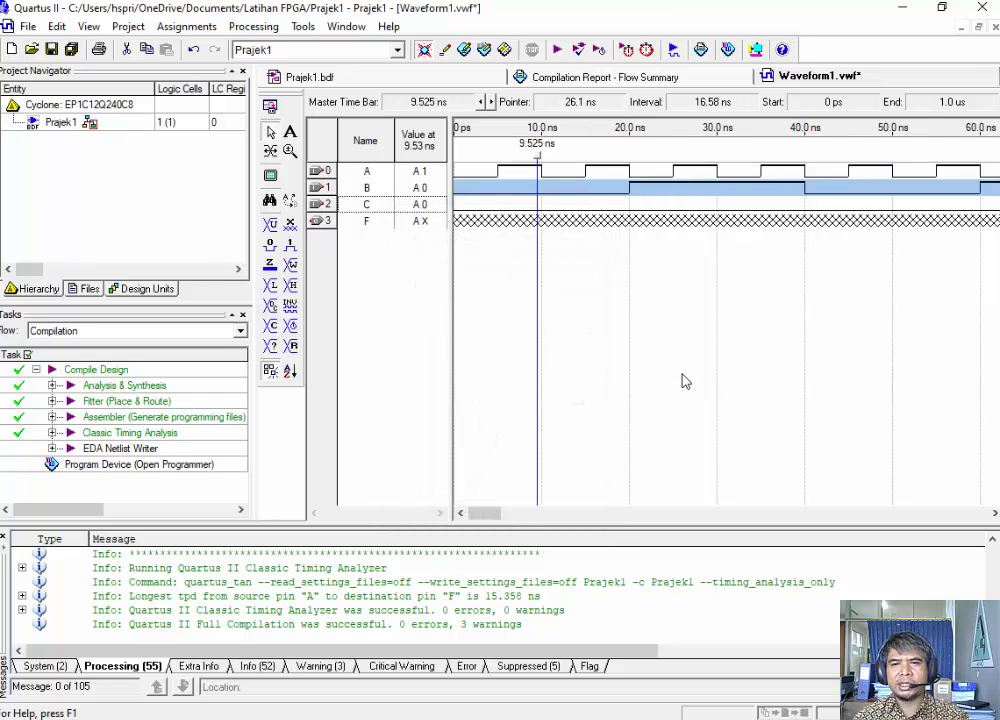
{"action": "scroll", "coordinate": [684, 380], "scroll_direction": "down", "scroll_amount": 2, "text": "ctrl"}
{"action": "scroll", "coordinate": [681, 383], "scroll_direction": "up", "scroll_amount": 2, "text": "ctrl"}
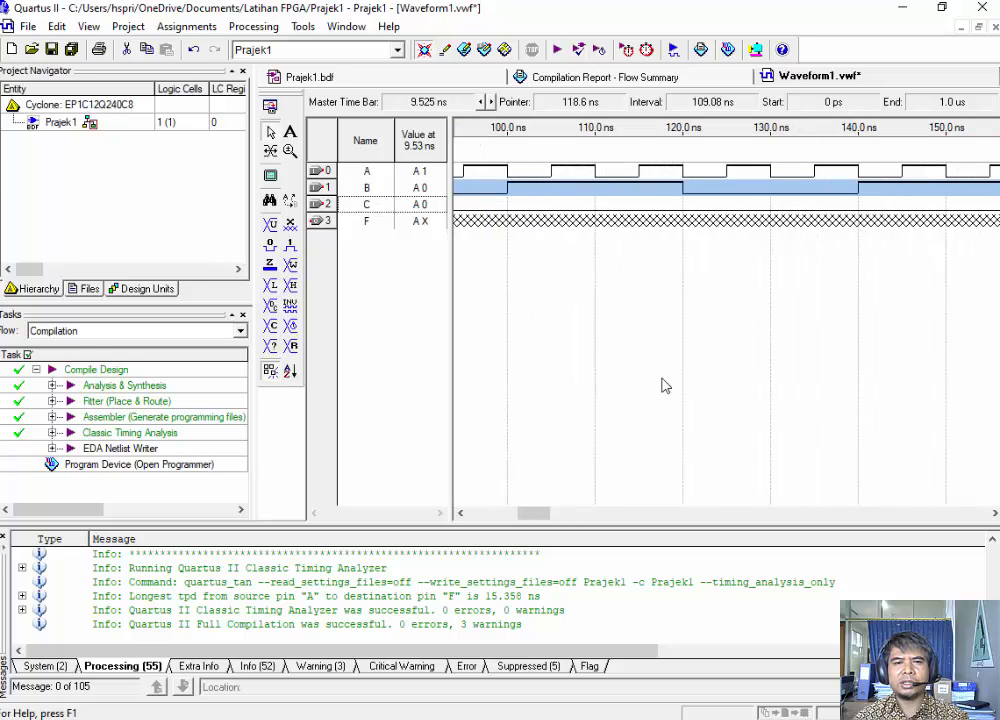
{"action": "left_click", "coordinate": [368, 204]}
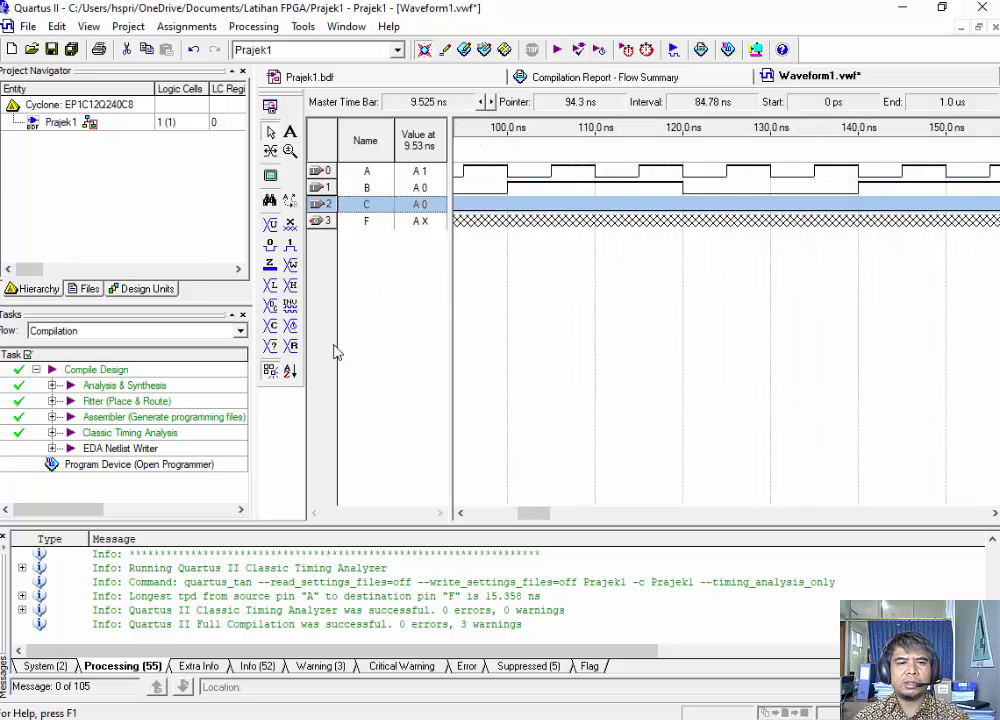
{"action": "left_click", "coordinate": [270, 325]}
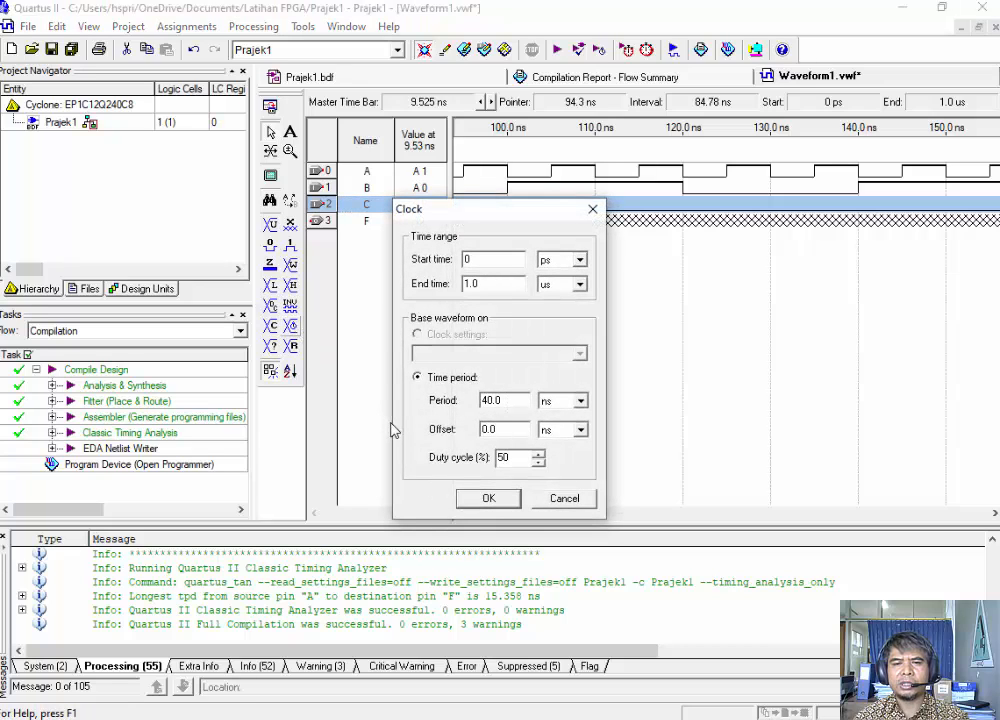
{"action": "left_click", "coordinate": [576, 503]}
- Set the clock period of input B to 20 ns, keeping zero offset and 50% duty cycle
{"action": "left_click", "coordinate": [366, 189]}
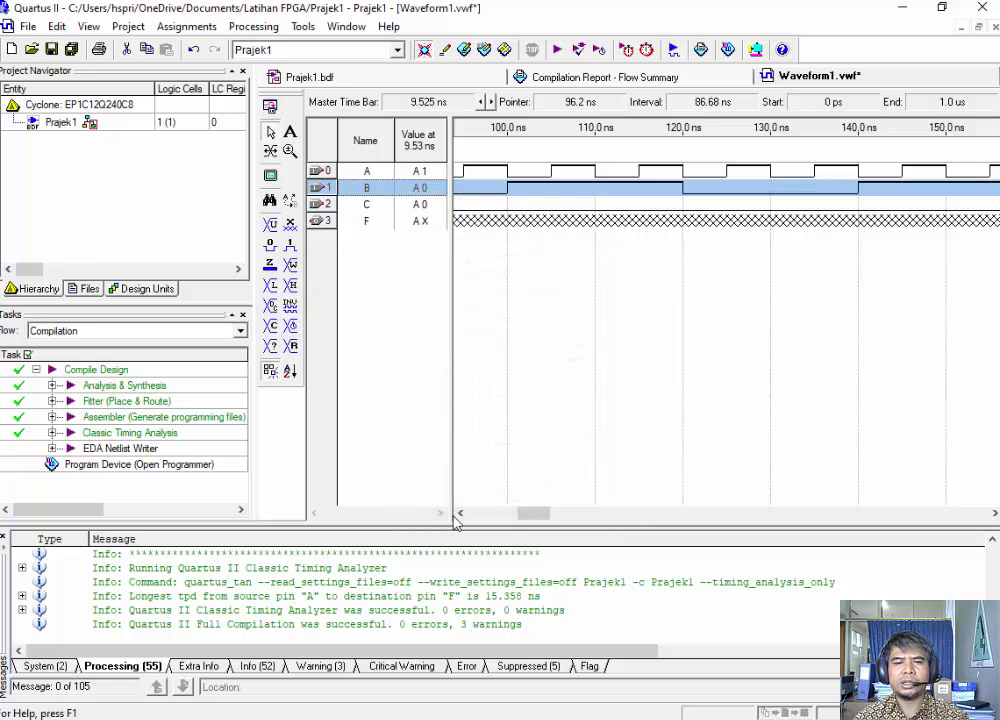
{"action": "left_click", "coordinate": [292, 334]}
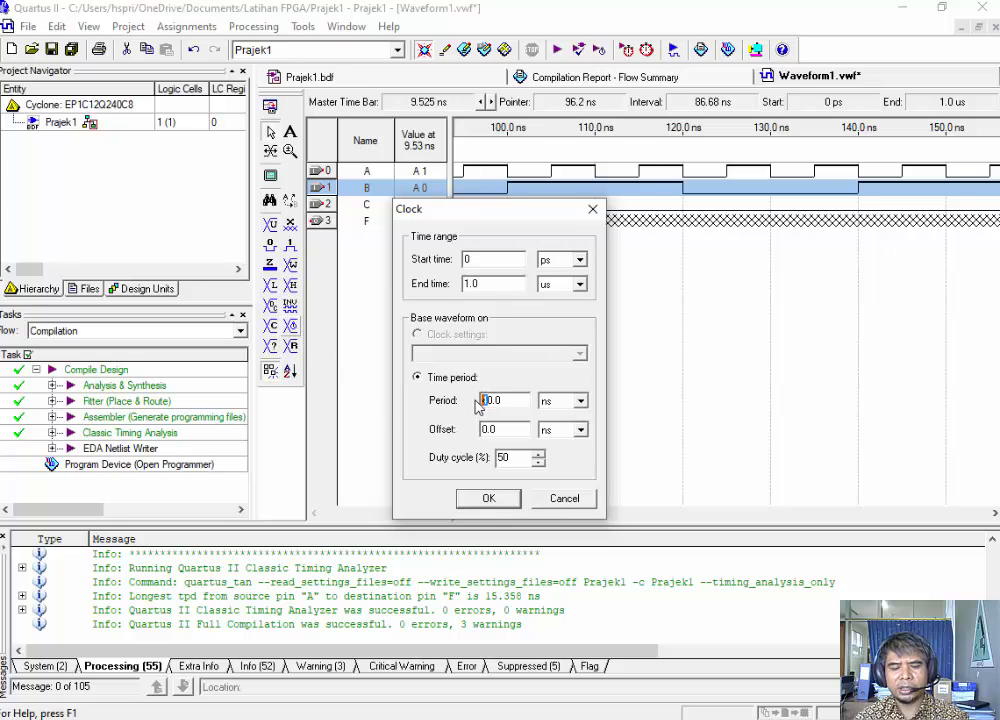
{"action": "type", "text": "2"}
{"action": "key", "text": "Return"}
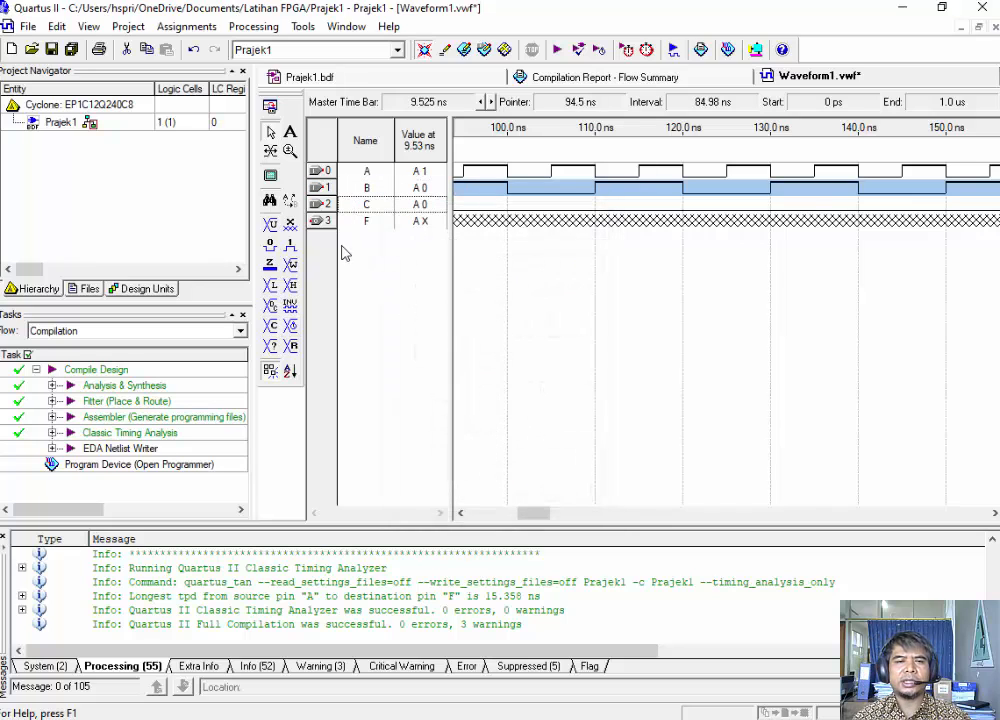
- Try a 40 ns clock period on input B and set it back to 20 ns
{"action": "left_click", "coordinate": [293, 330]}
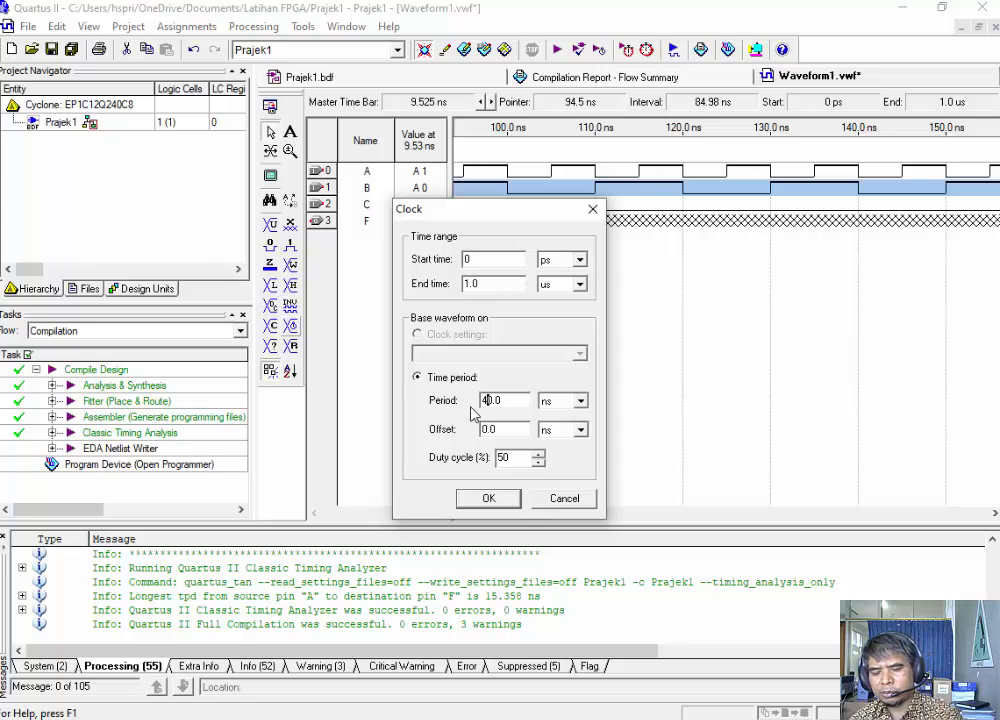
{"action": "key", "text": "Return"}
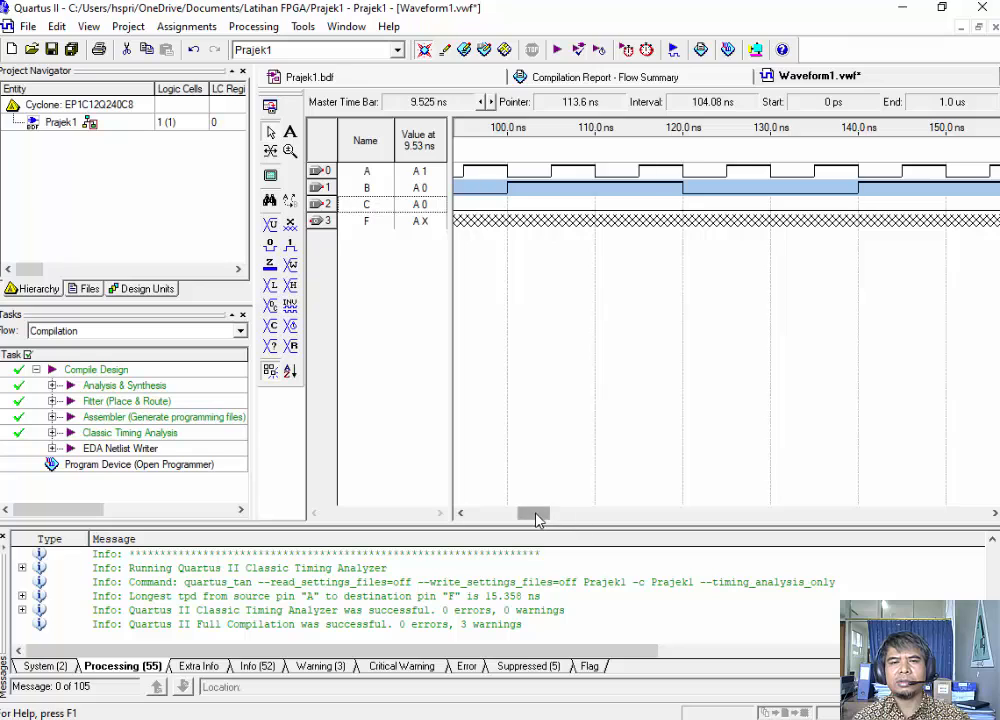
{"action": "left_click_drag", "start_coordinate": [536, 518], "coordinate": [509, 518]}
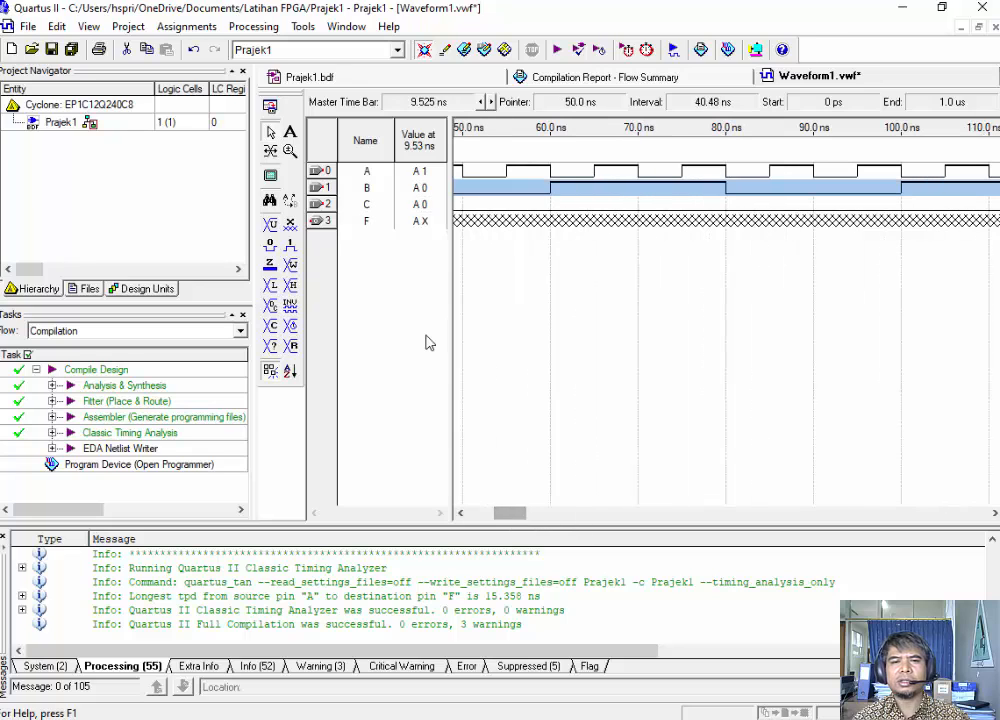
{"action": "left_click", "coordinate": [291, 328]}
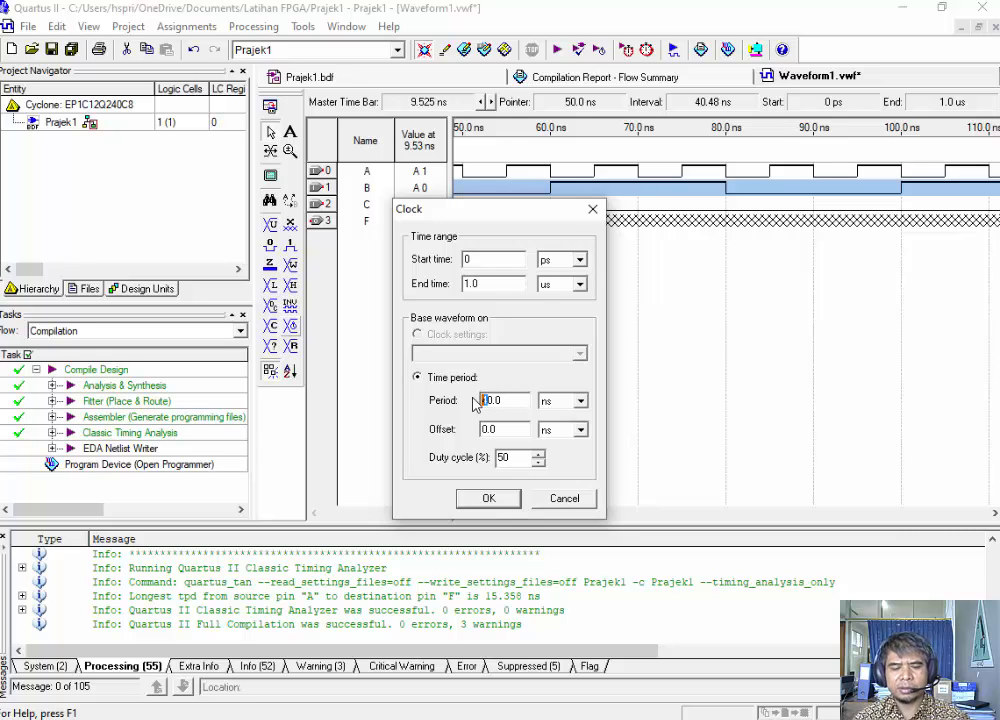
{"action": "left_click", "coordinate": [488, 498]}
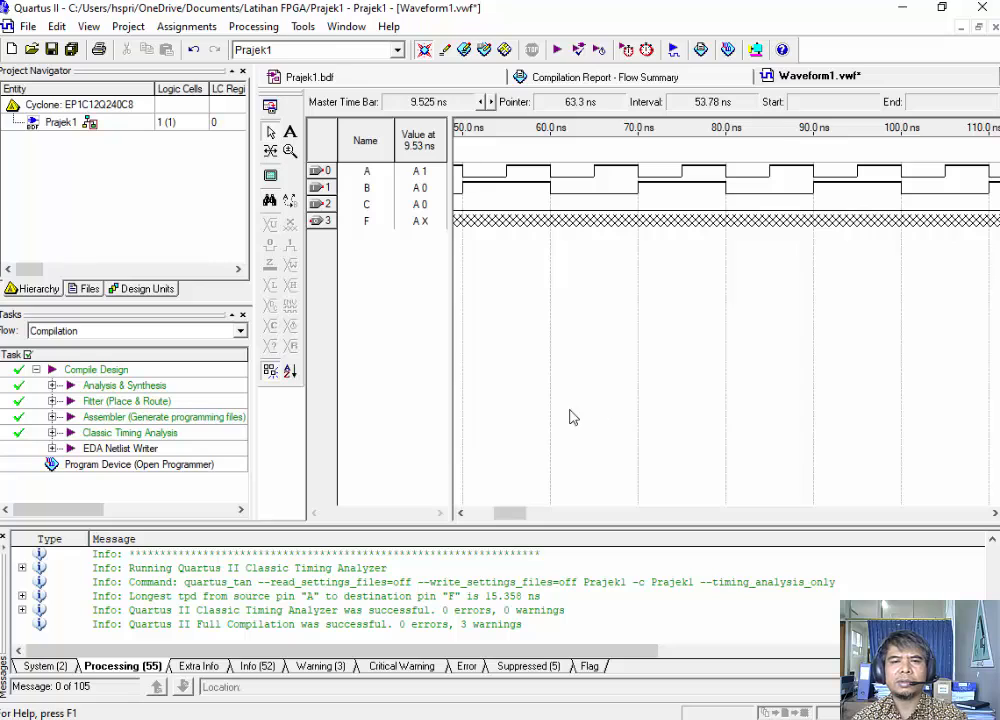
- Assign input C a clock with a 40 ns period, zero offset and 50% duty cycle
{"action": "left_click_drag", "start_coordinate": [517, 516], "coordinate": [490, 514]}
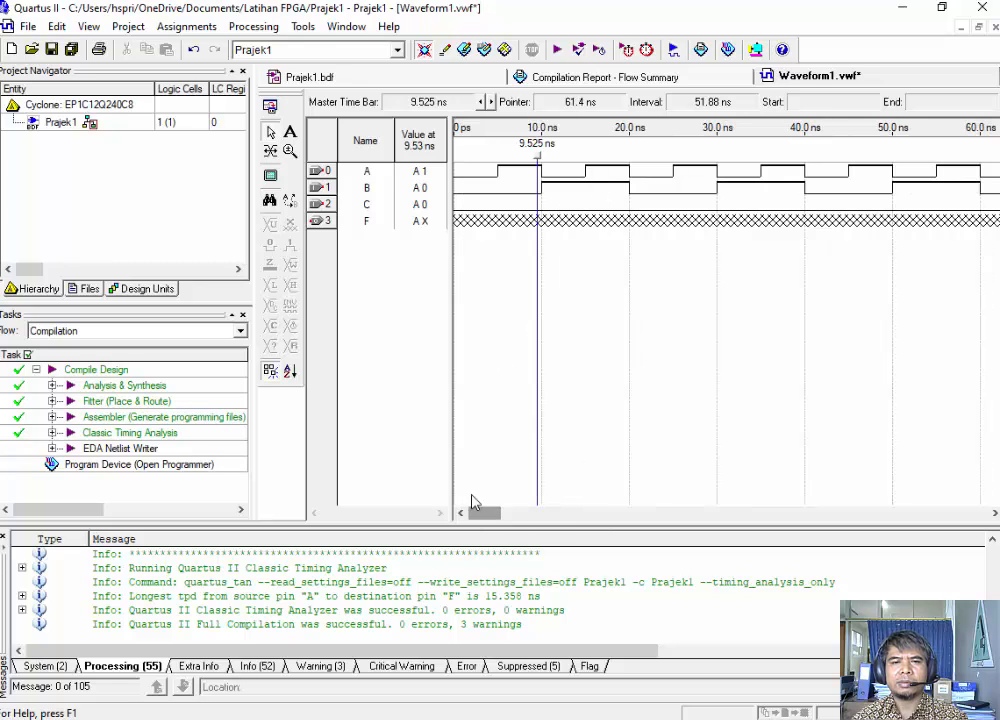
{"action": "left_click", "coordinate": [370, 205]}
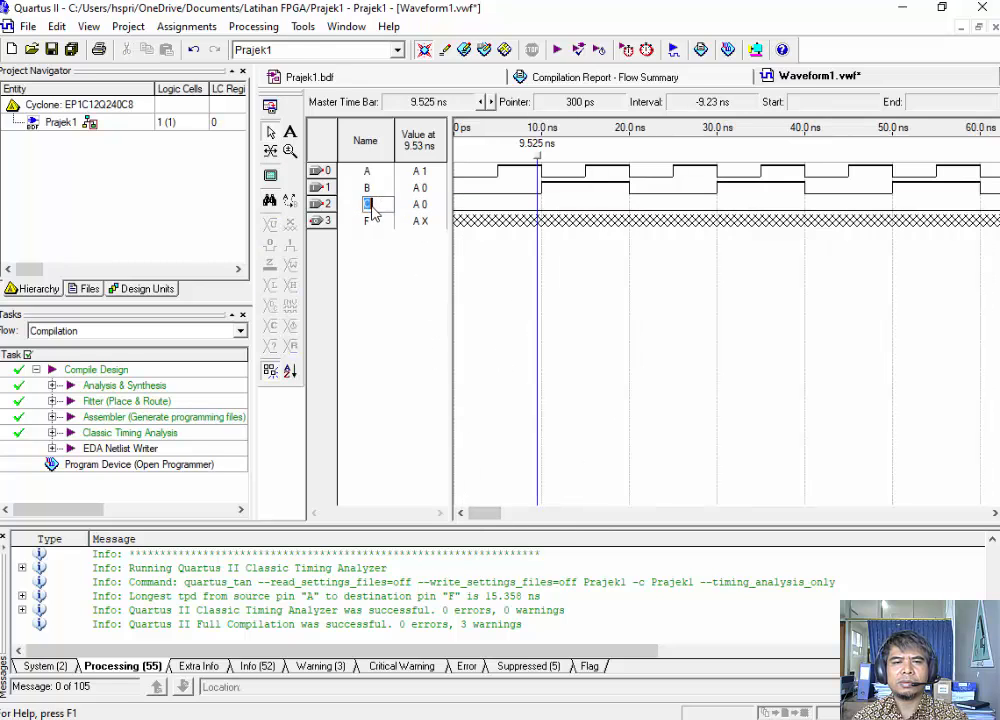
{"action": "left_click", "coordinate": [376, 206]}
{"action": "left_click", "coordinate": [355, 208]}
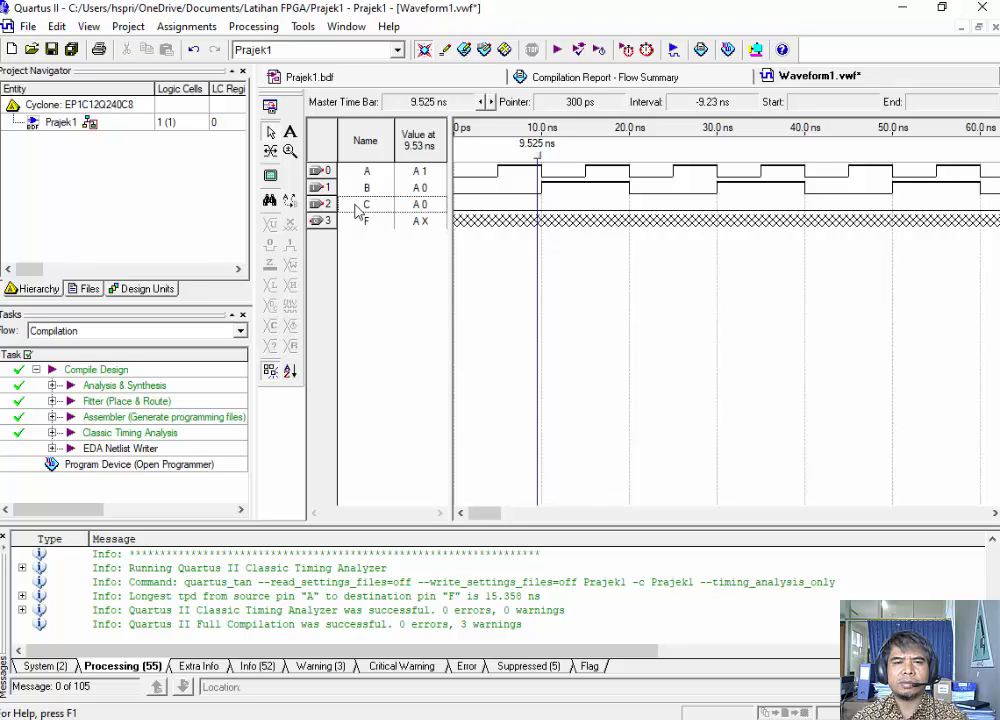
{"action": "left_click", "coordinate": [366, 205]}
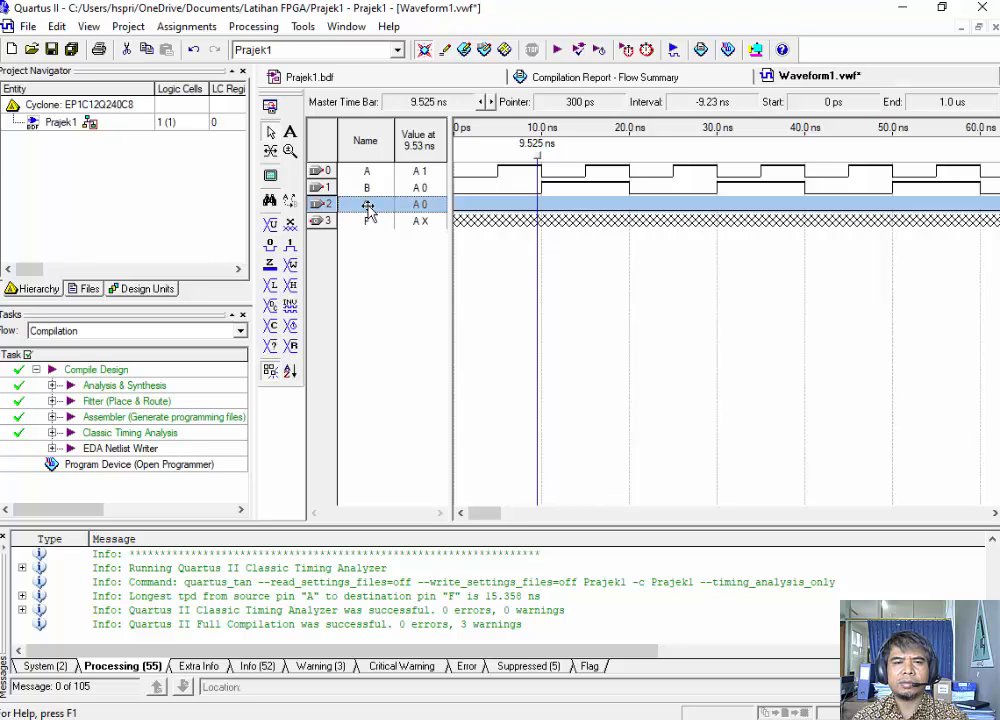
{"action": "left_click", "coordinate": [291, 327]}
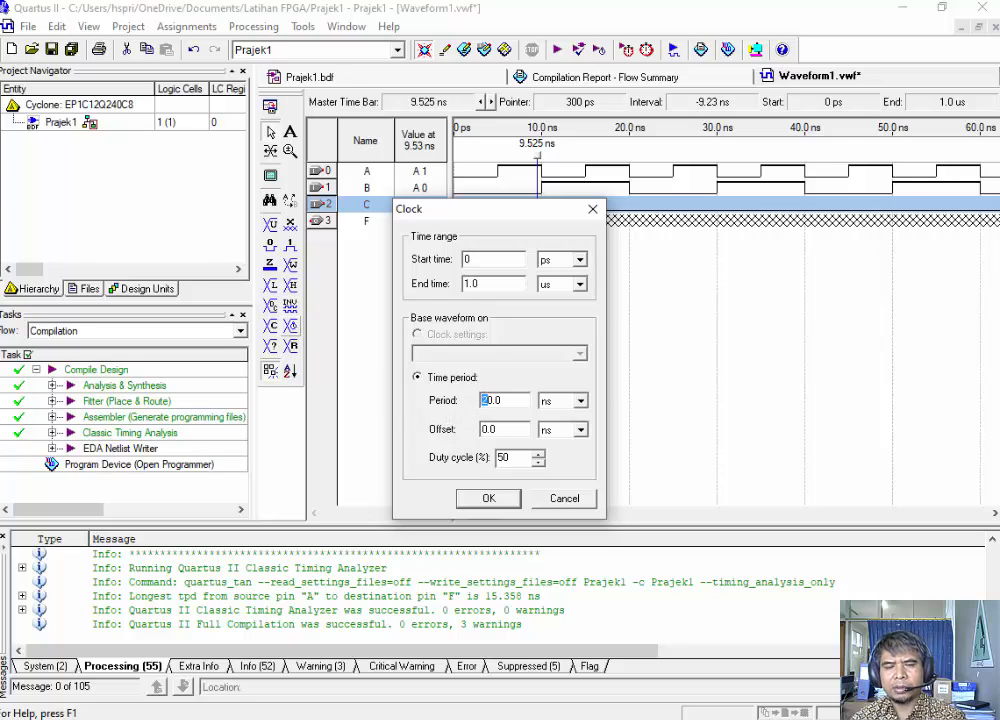
{"action": "left_click", "coordinate": [488, 498]}
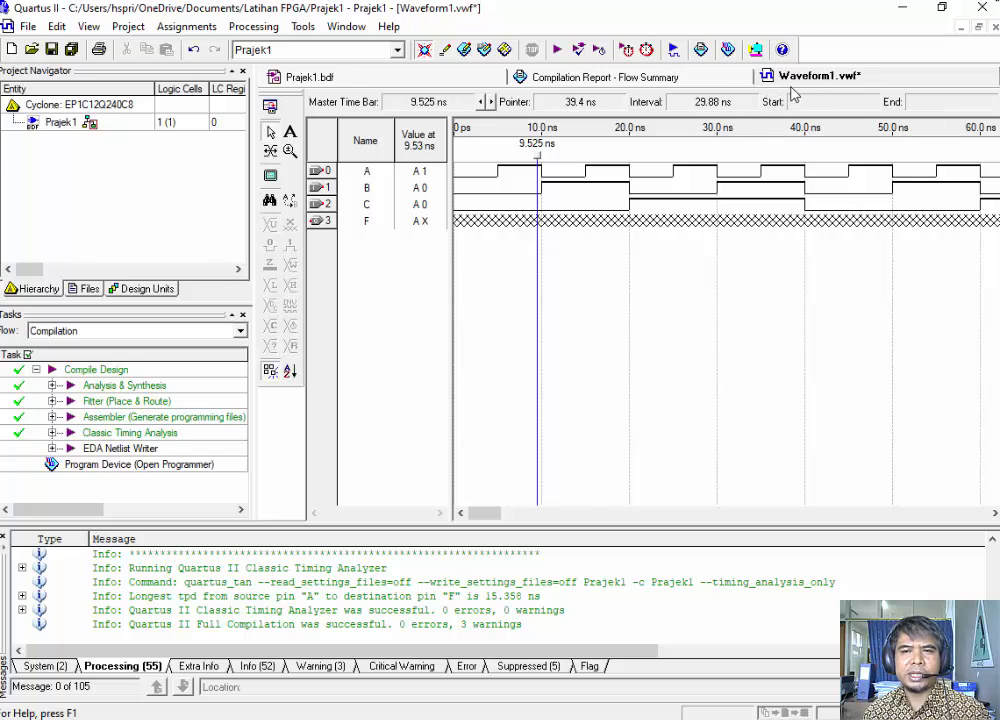
- Save the waveform in the Latihan FPGA folder as vector waveform file Prajek1 and add it to the current project
{"action": "left_click", "coordinate": [52, 50]}
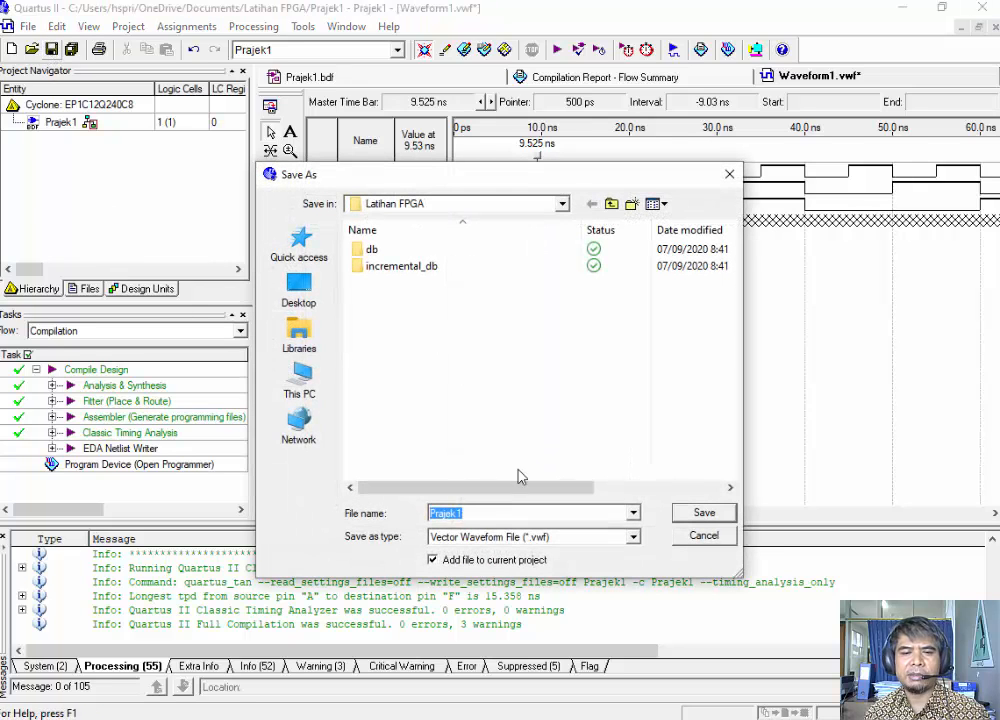
{"action": "left_click", "coordinate": [705, 514]}
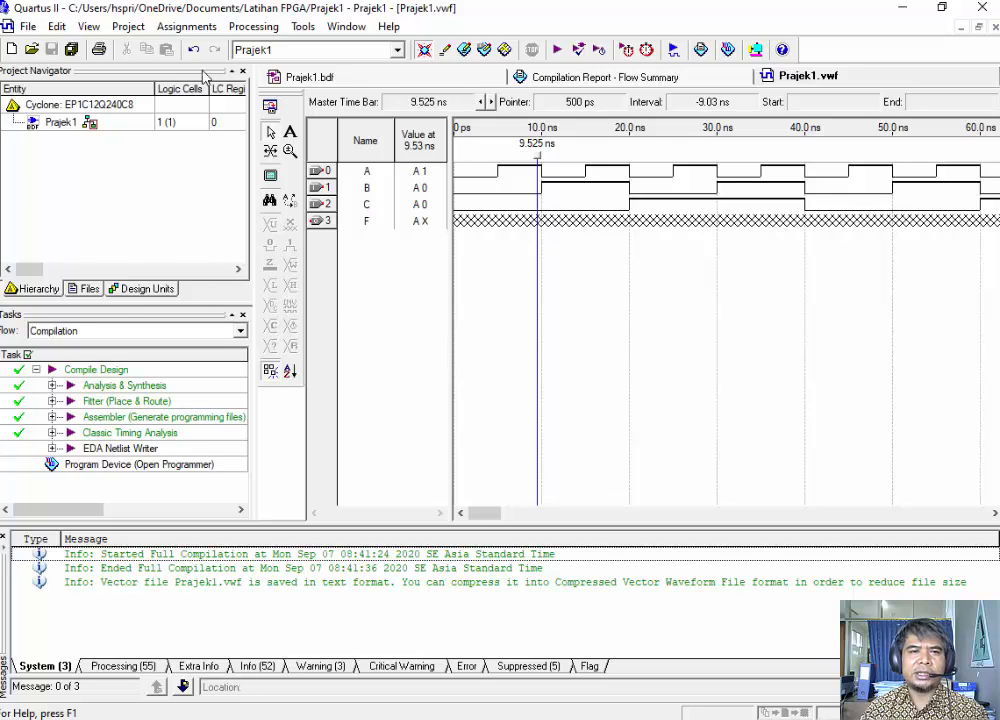
- Set the project's simulation mode to Functional in the simulator settings, with Prajek1.vwf as the simulation input
{"action": "left_click", "coordinate": [190, 27]}
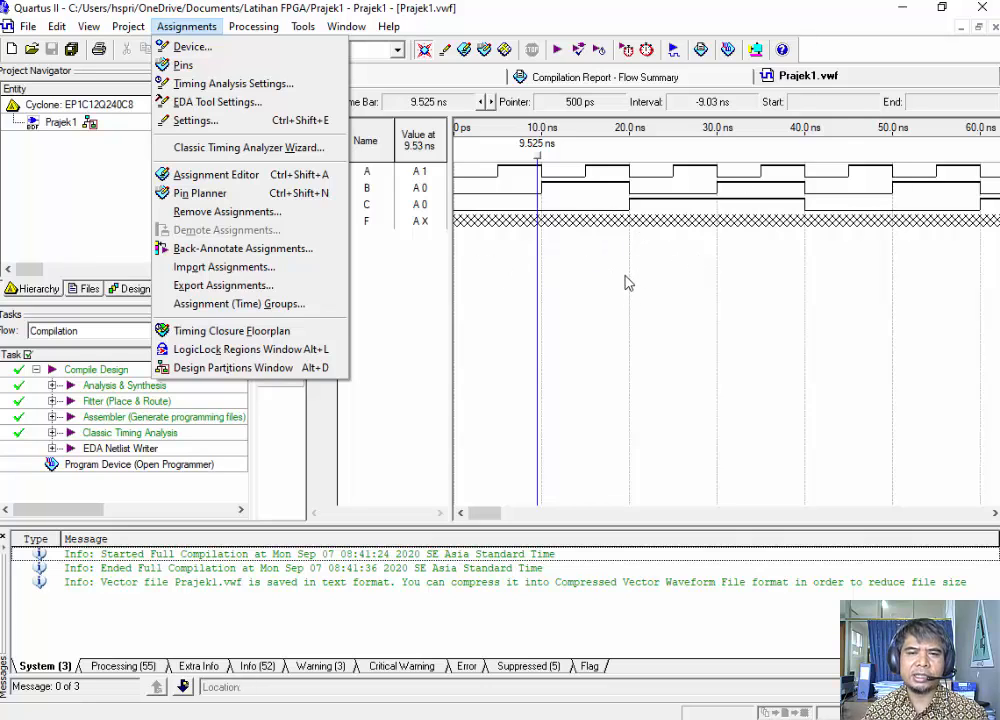
{"action": "left_click", "coordinate": [190, 121]}
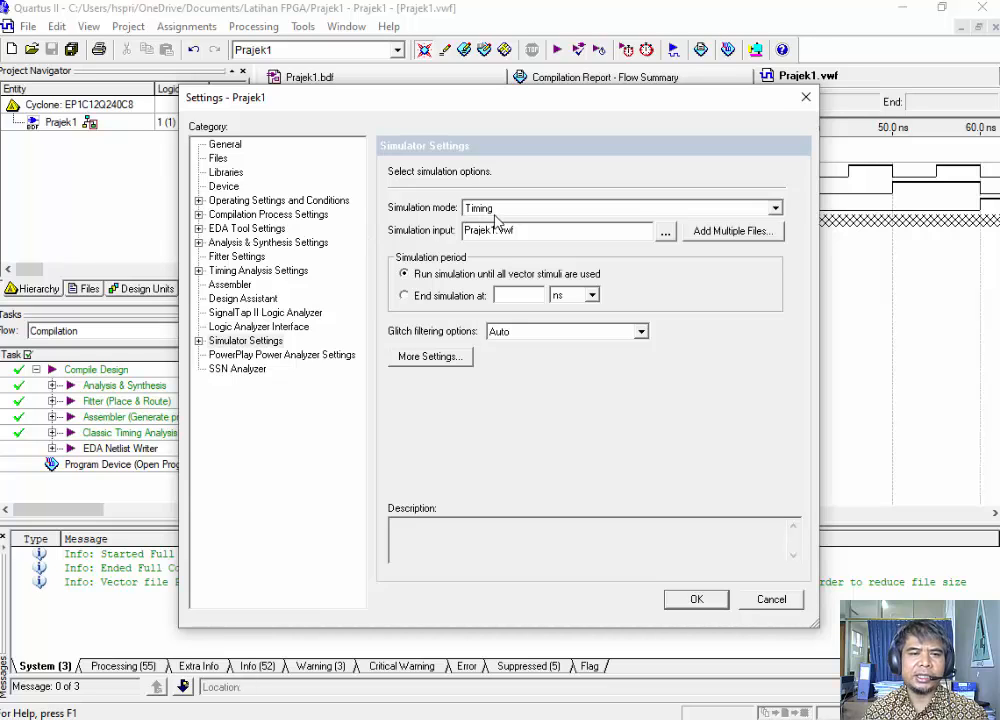
{"action": "left_click", "coordinate": [238, 342]}
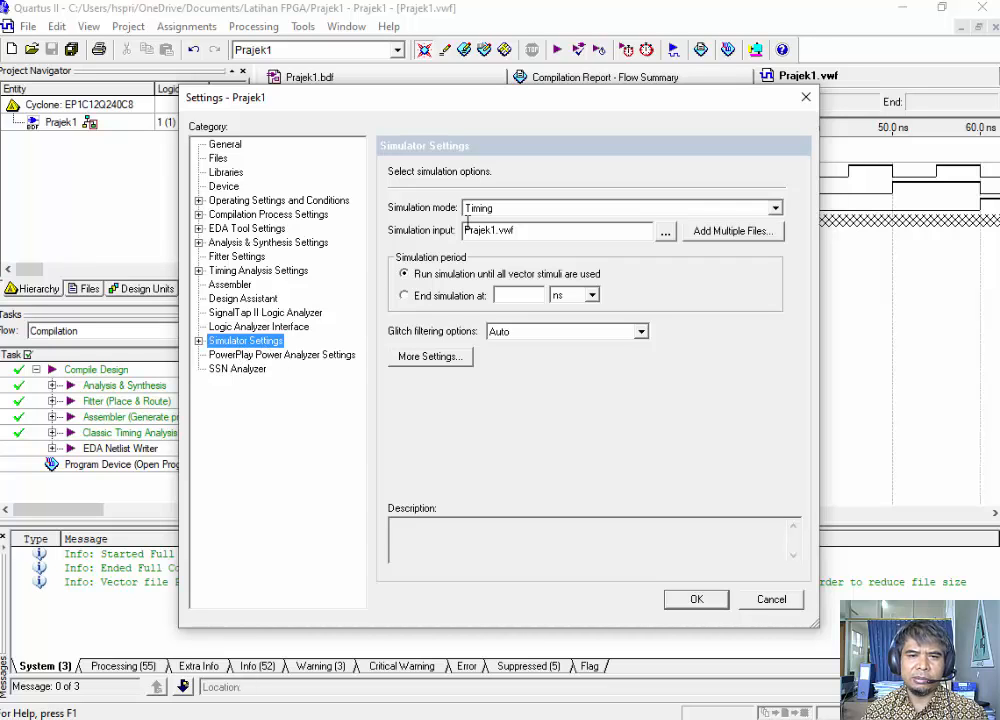
{"action": "left_click", "coordinate": [531, 209]}
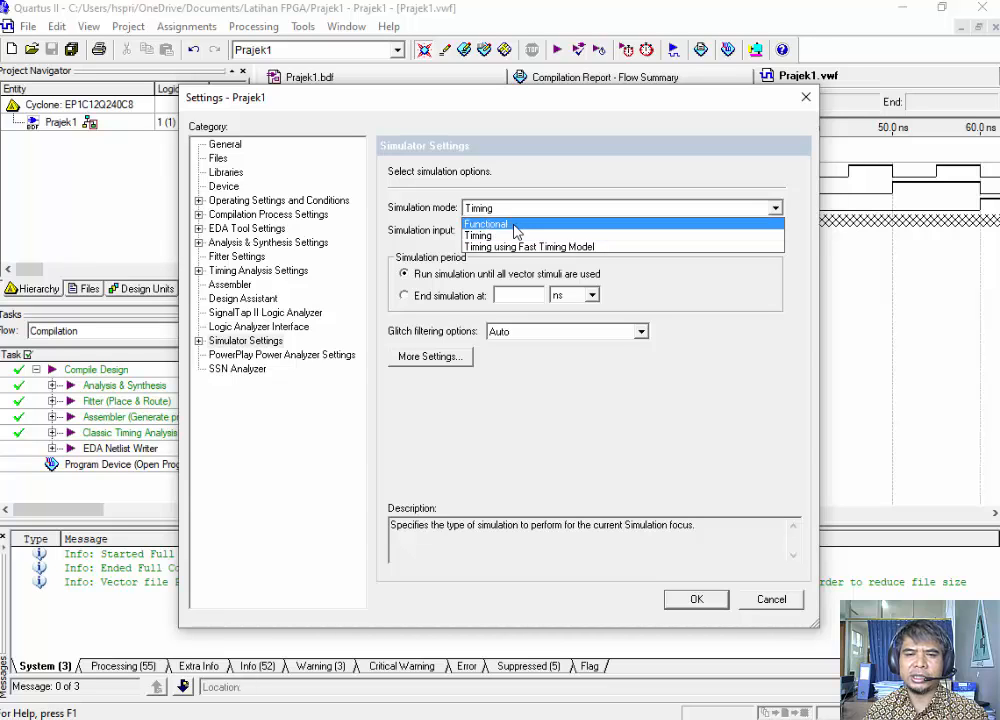
{"action": "left_click", "coordinate": [514, 225]}
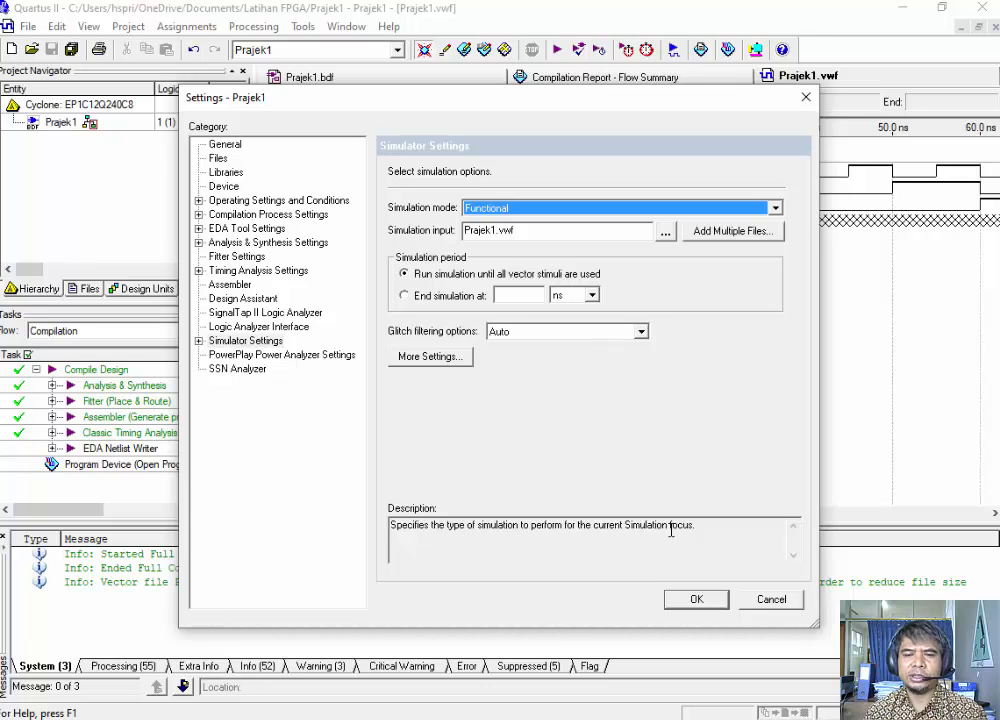
{"action": "left_click", "coordinate": [699, 602]}
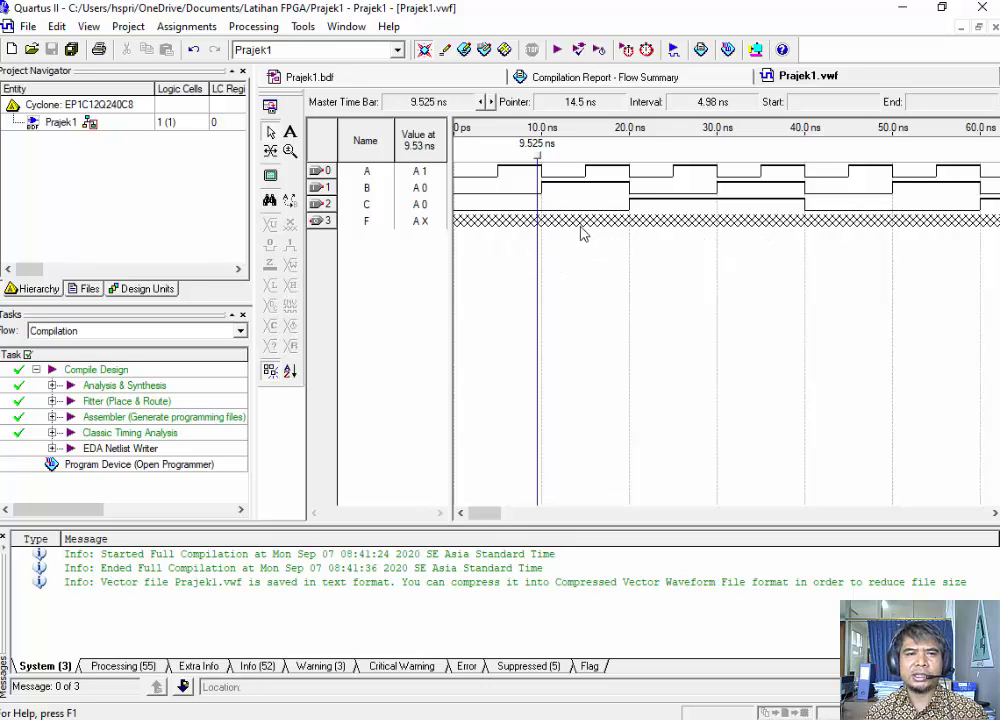
- Generate the functional simulation netlist for the project
{"action": "left_click", "coordinate": [192, 30]}
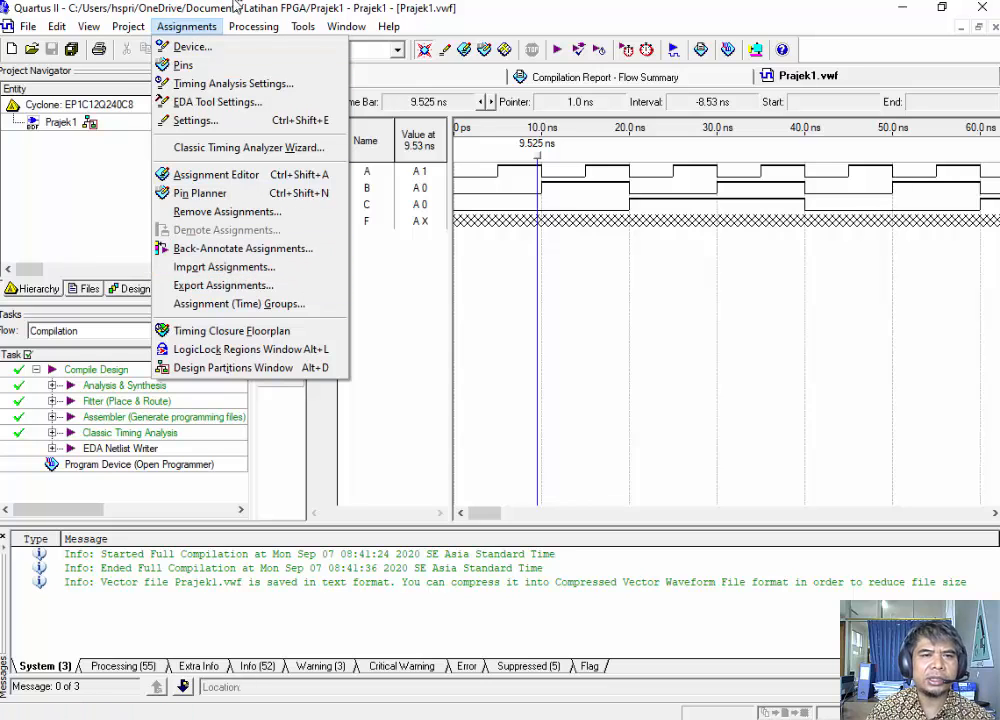
{"action": "mouse_move", "coordinate": [245, 33]}
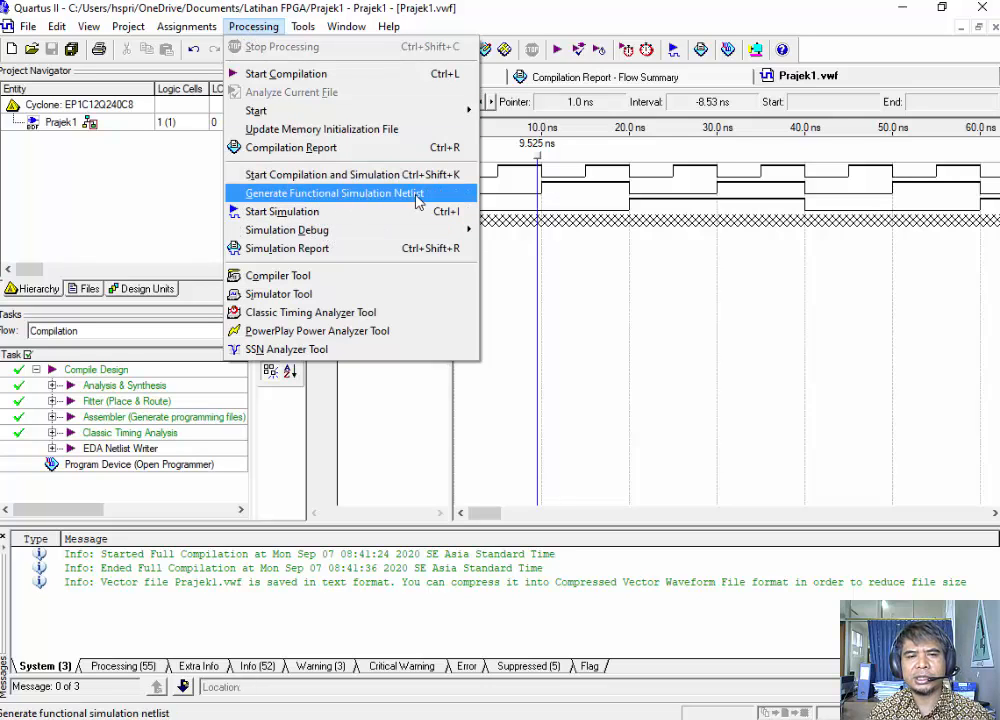
{"action": "left_click", "coordinate": [360, 200]}
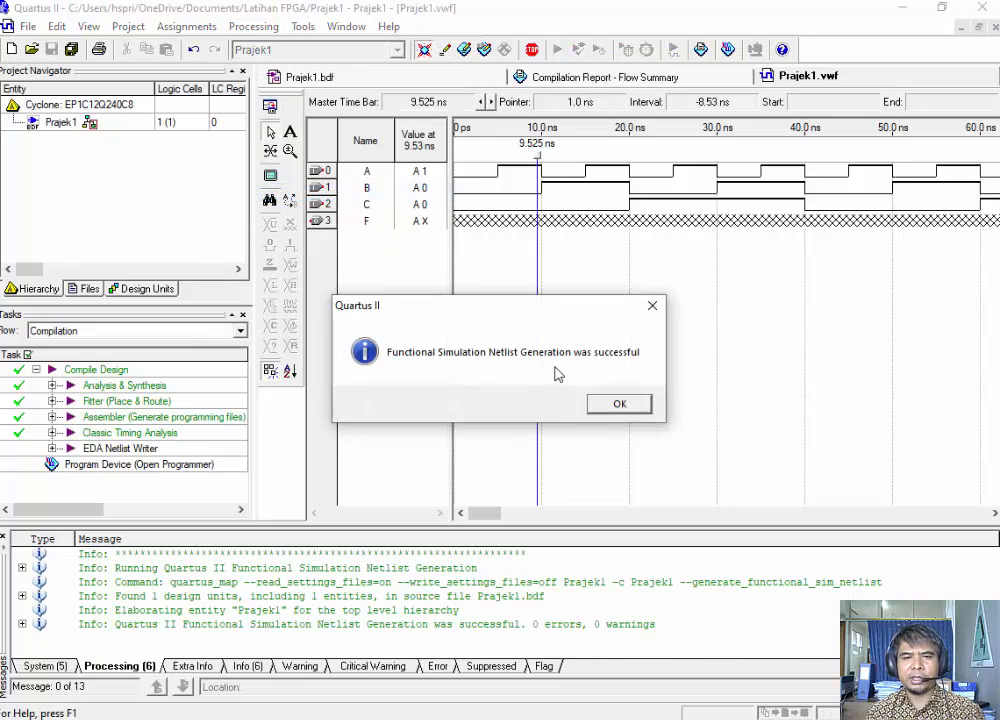
{"action": "left_click", "coordinate": [625, 405]}
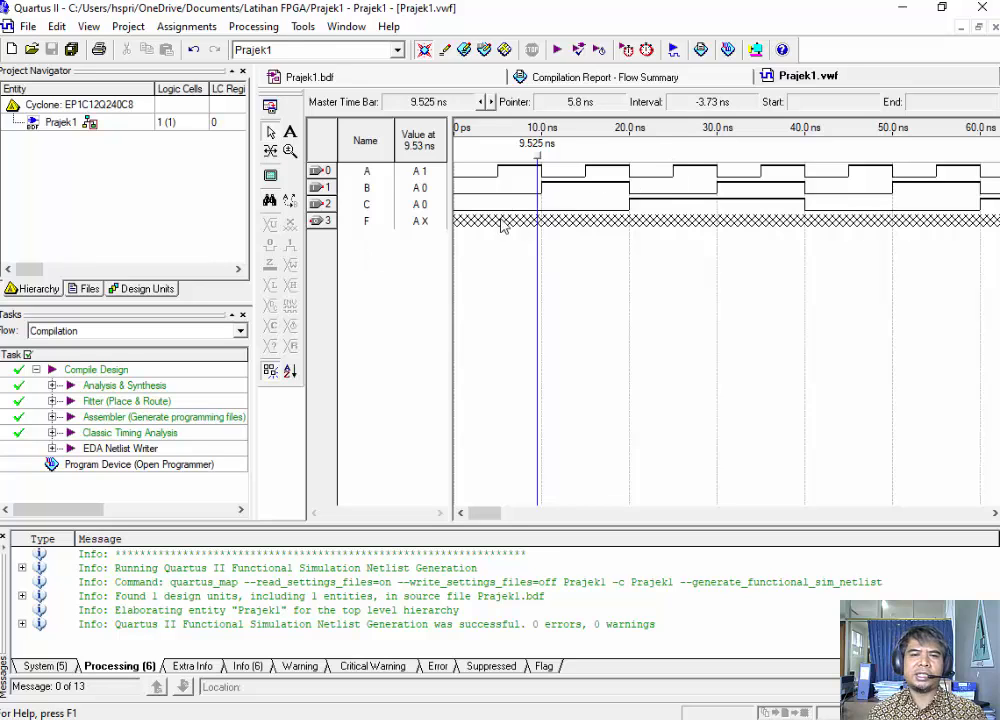
- Run the functional simulation and compare the resulting F waveform with the Prajek1.bdf schematic
{"action": "left_click", "coordinate": [675, 50]}
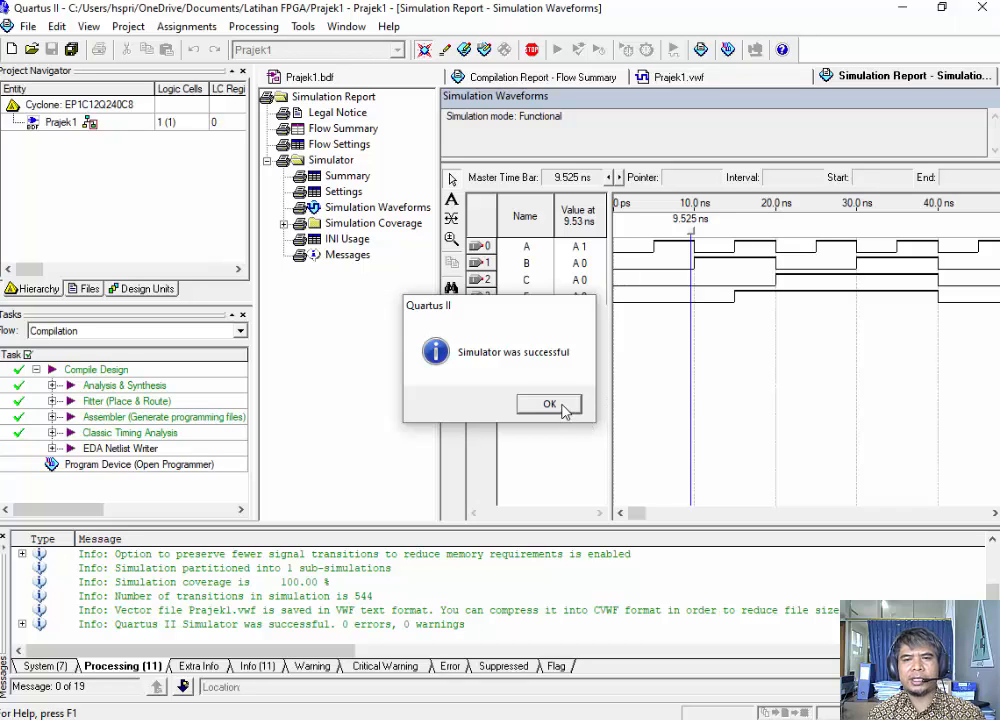
{"action": "left_click", "coordinate": [566, 408]}
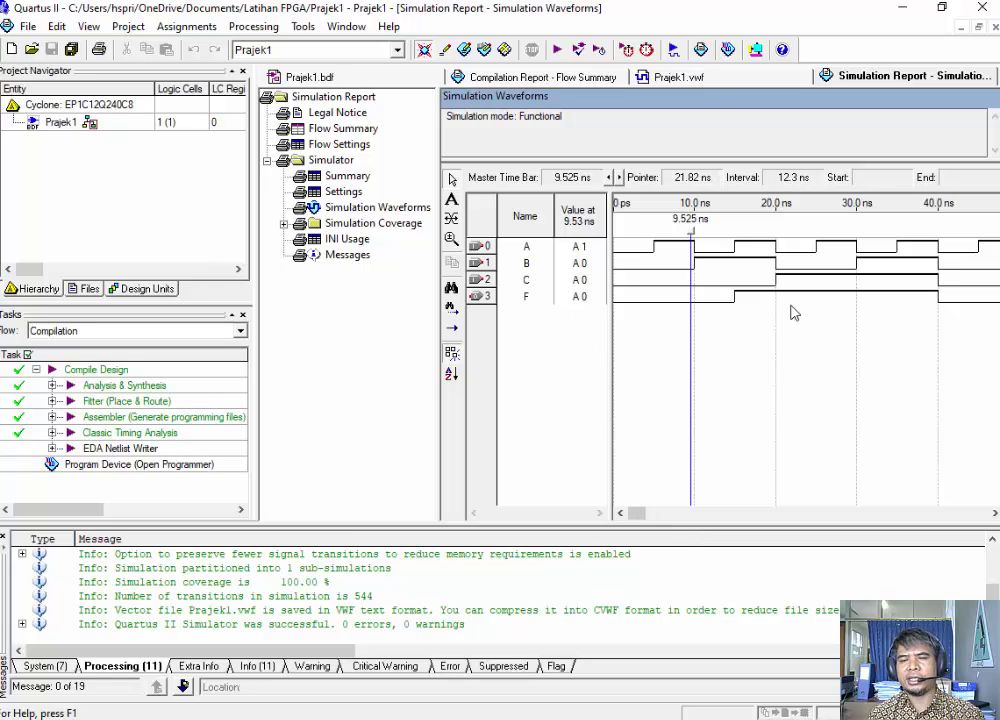
{"action": "mouse_move", "coordinate": [636, 513]}
{"action": "left_mouse_down"}
{"action": "mouse_move", "coordinate": [667, 512]}
{"action": "mouse_move", "coordinate": [632, 513]}
{"action": "left_mouse_up"}
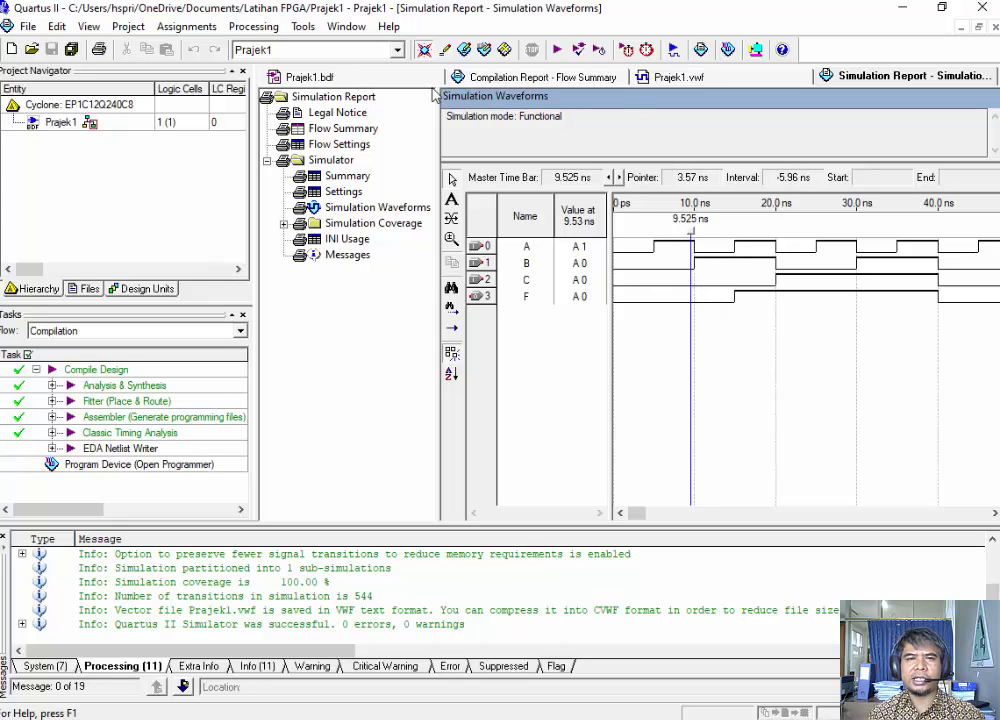
{"action": "left_click", "coordinate": [288, 76]}
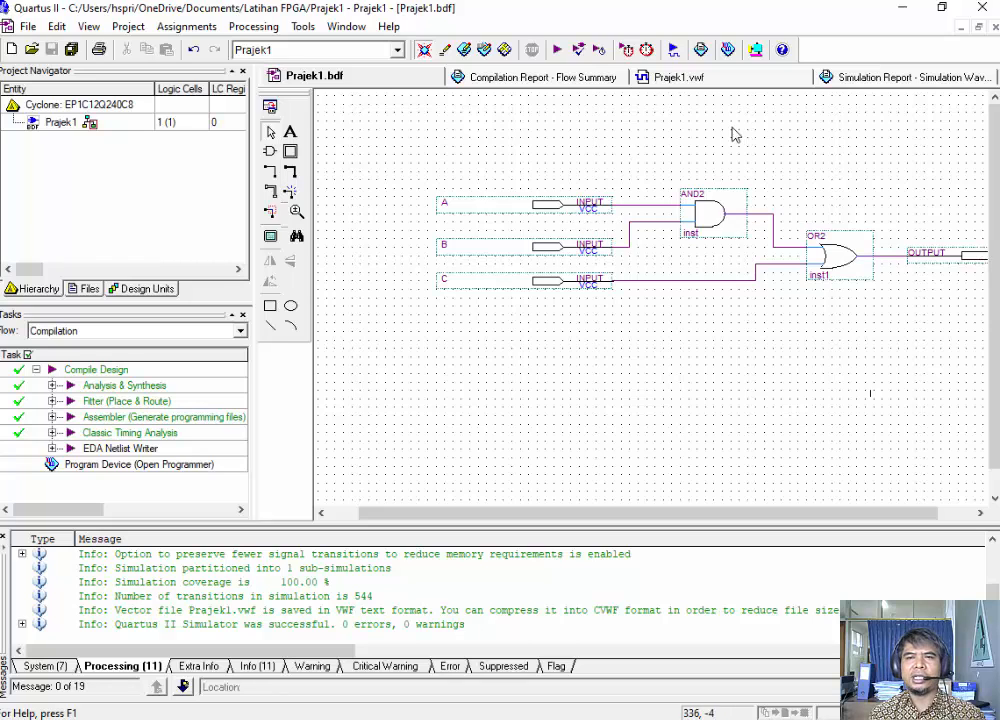
{"action": "left_click", "coordinate": [910, 77]}
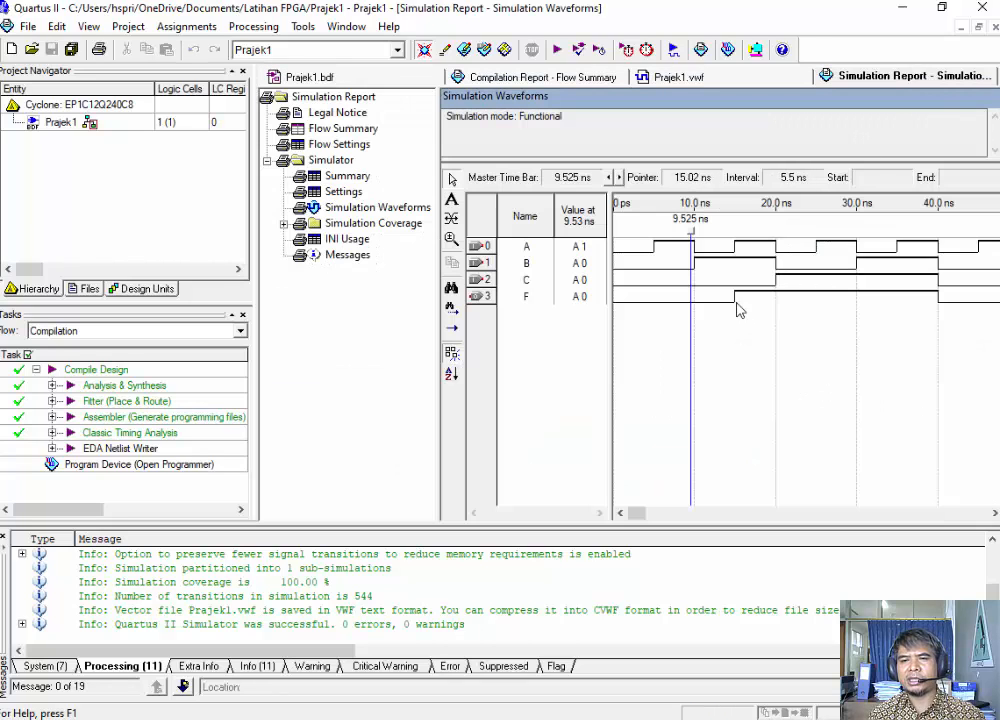